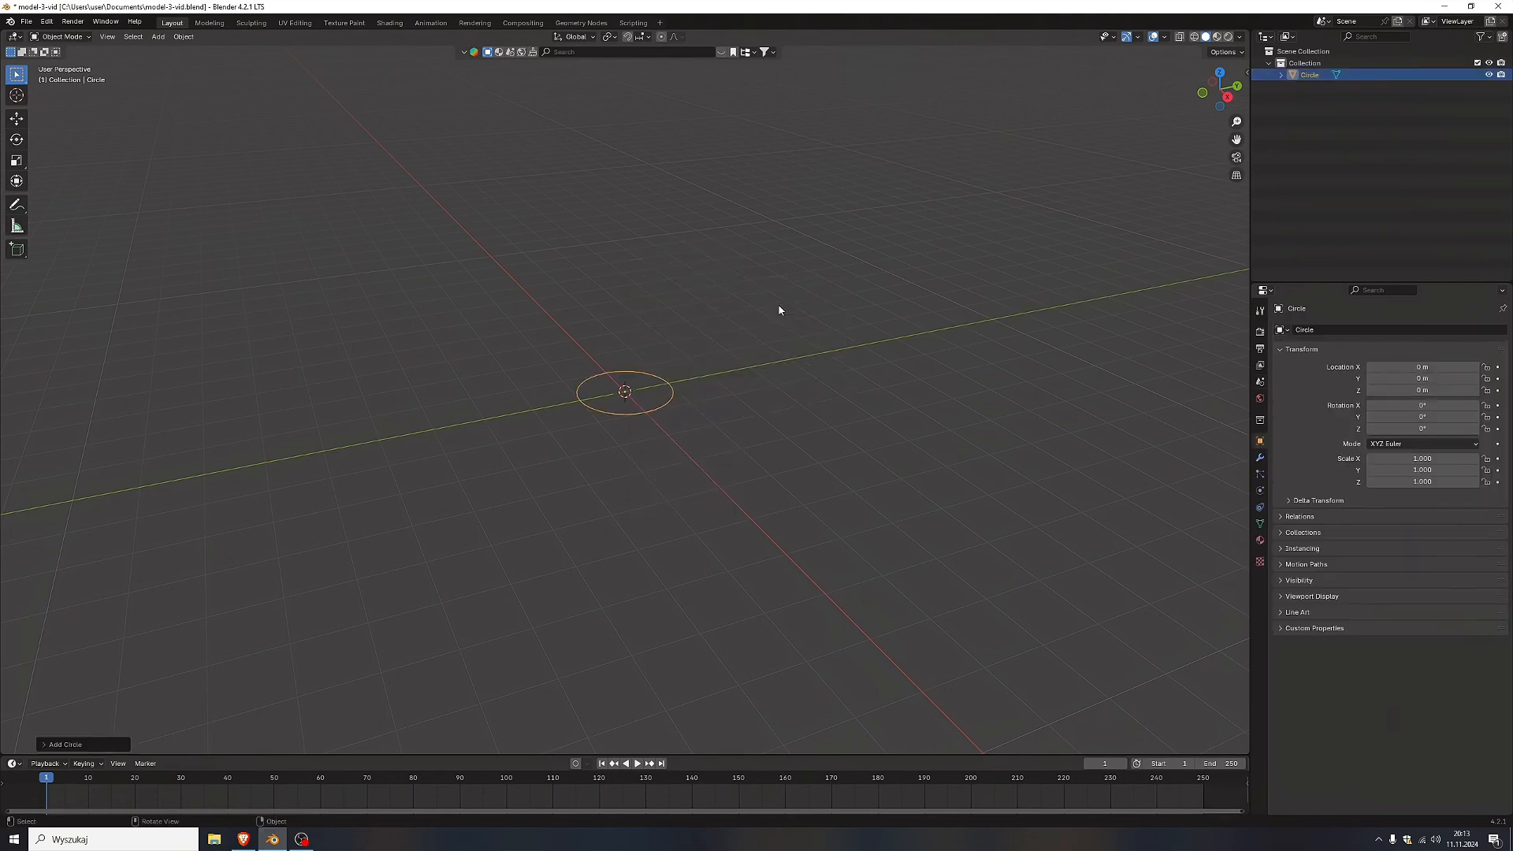
Enter edit mode on the circle in top view and add a second circle with 16 vertices.
left_click(1221, 71)
scroll(566, 421, "up", 8)
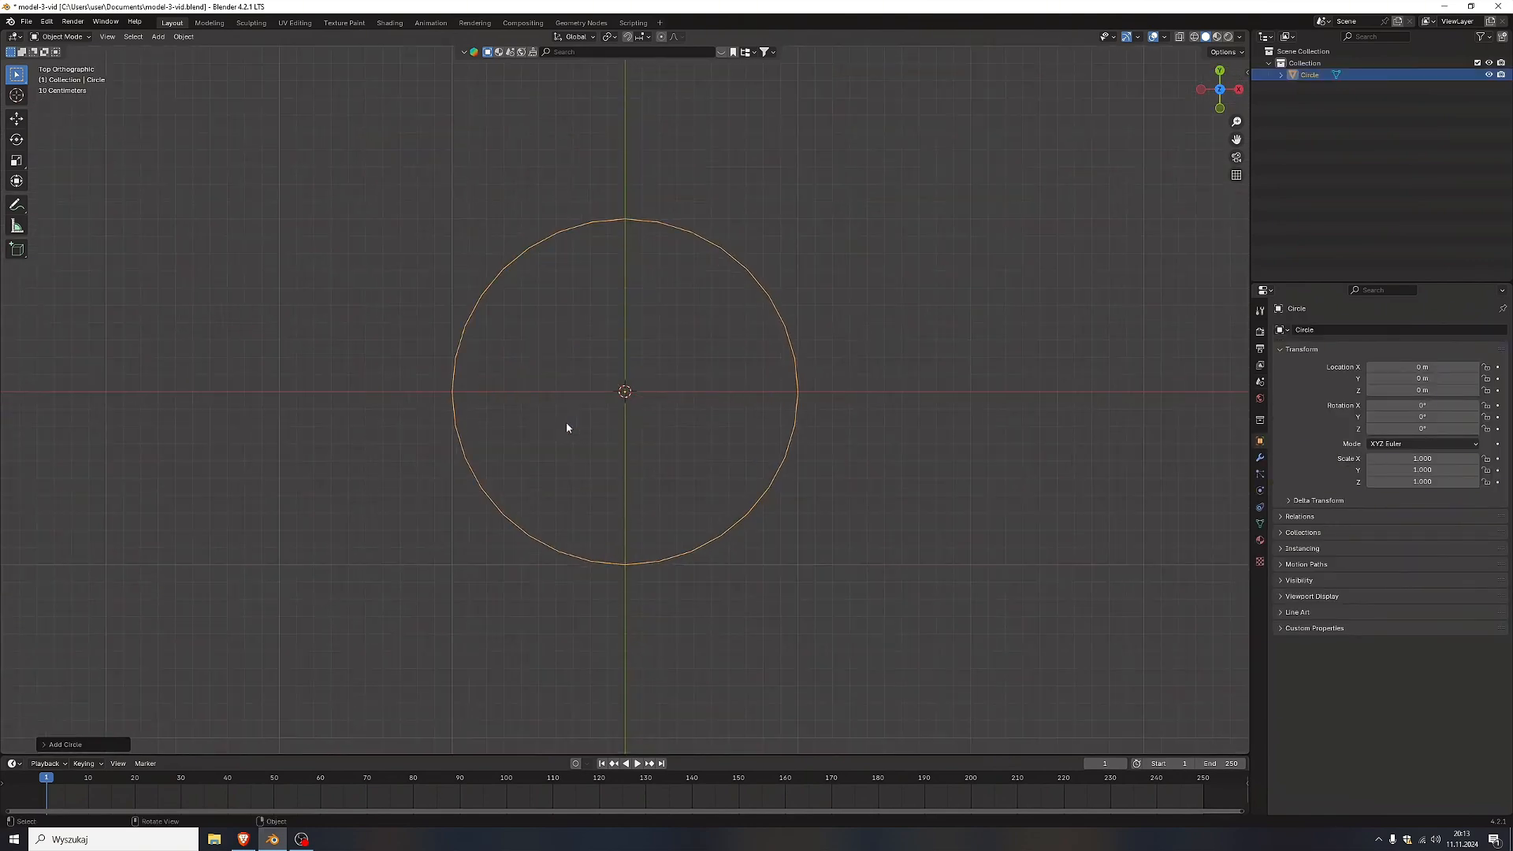
left_click(65, 744)
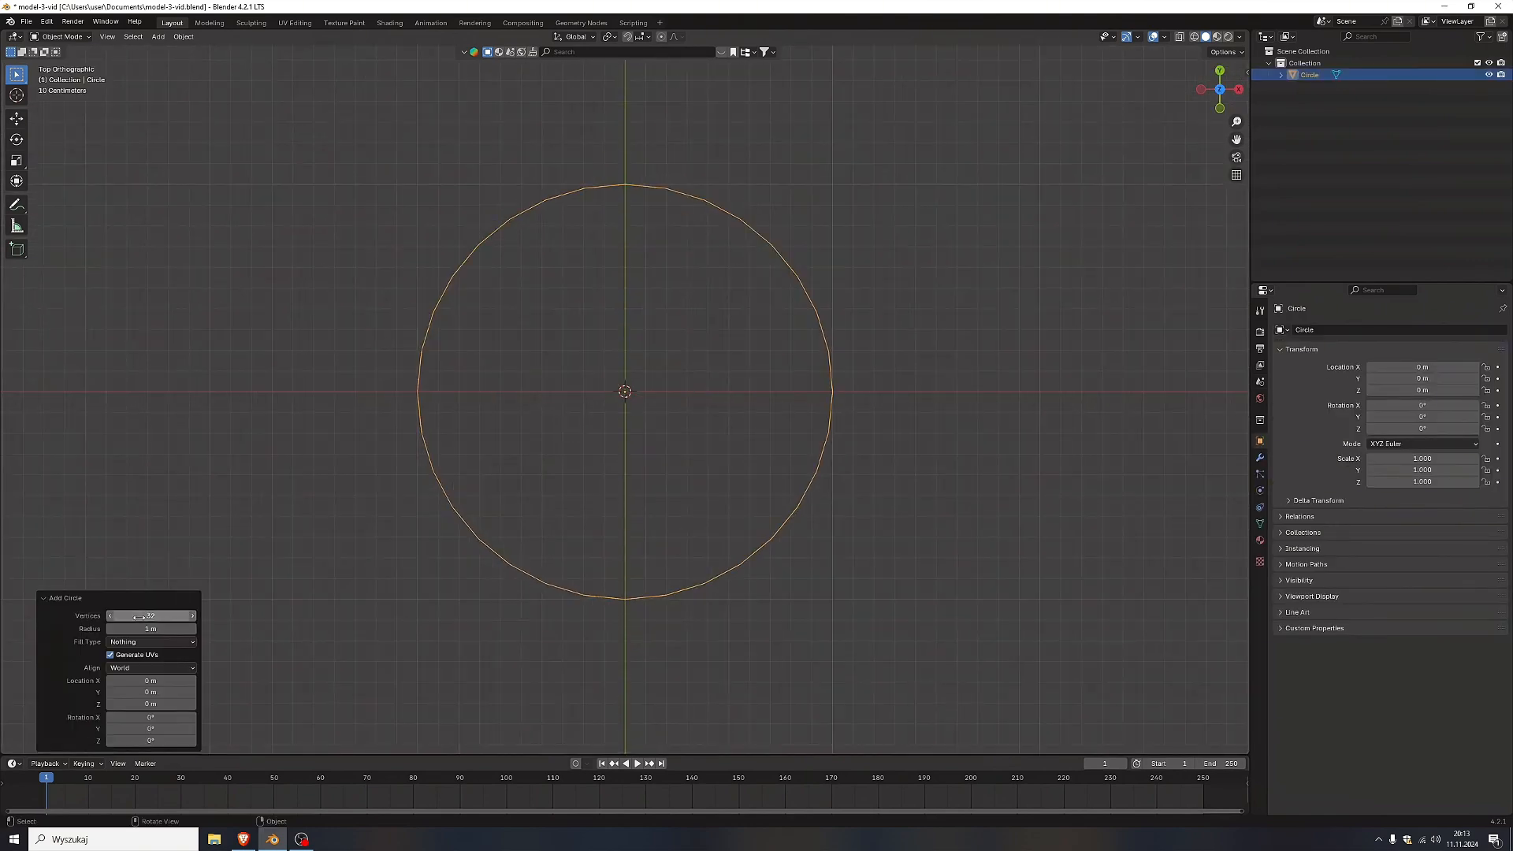
key("Tab")
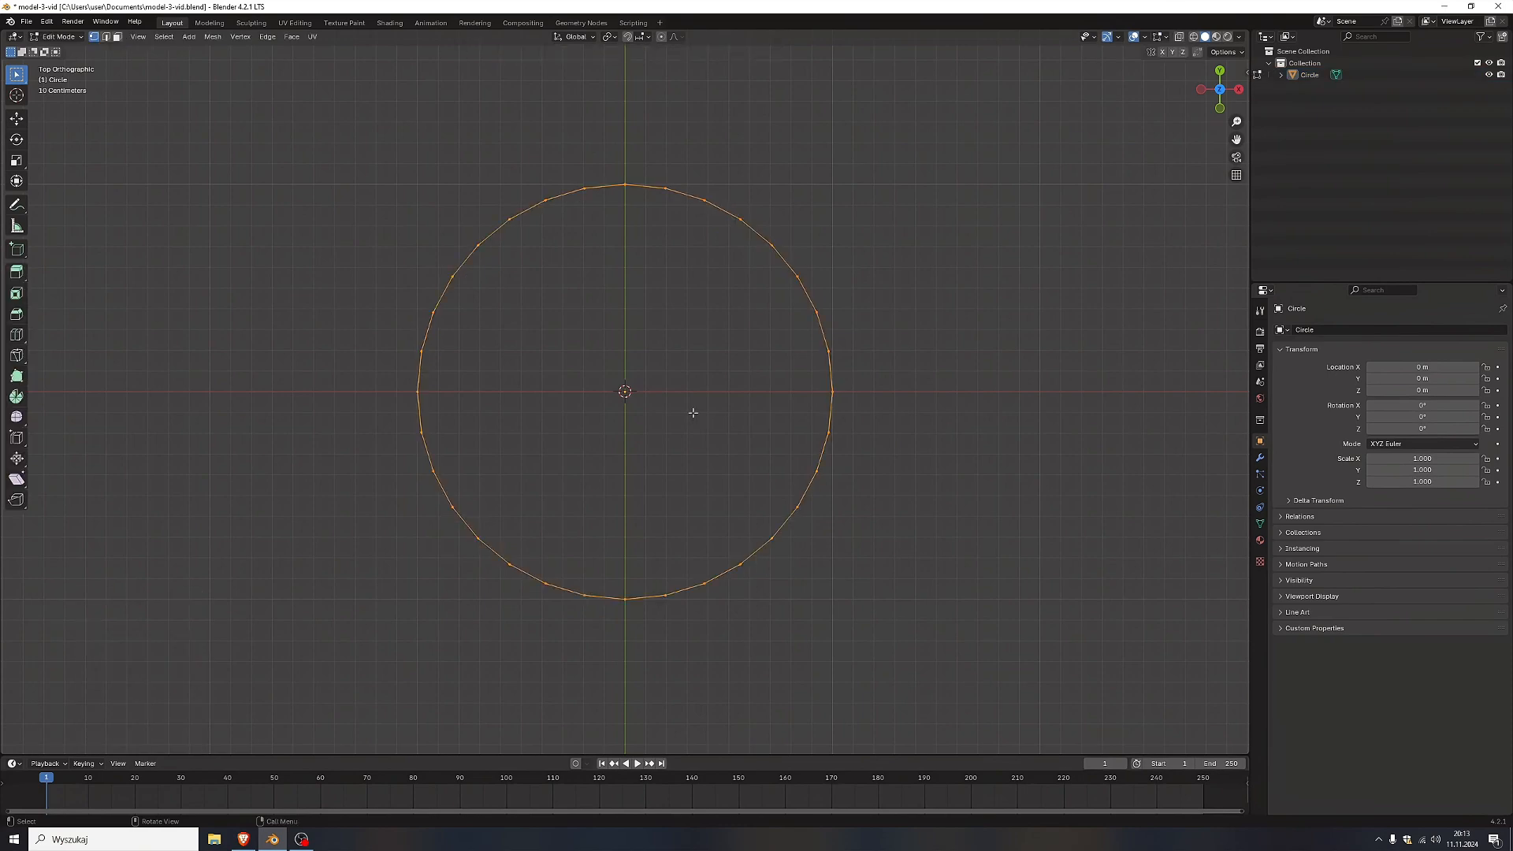
key("shift+a")
left_click(734, 437)
double_click(151, 616)
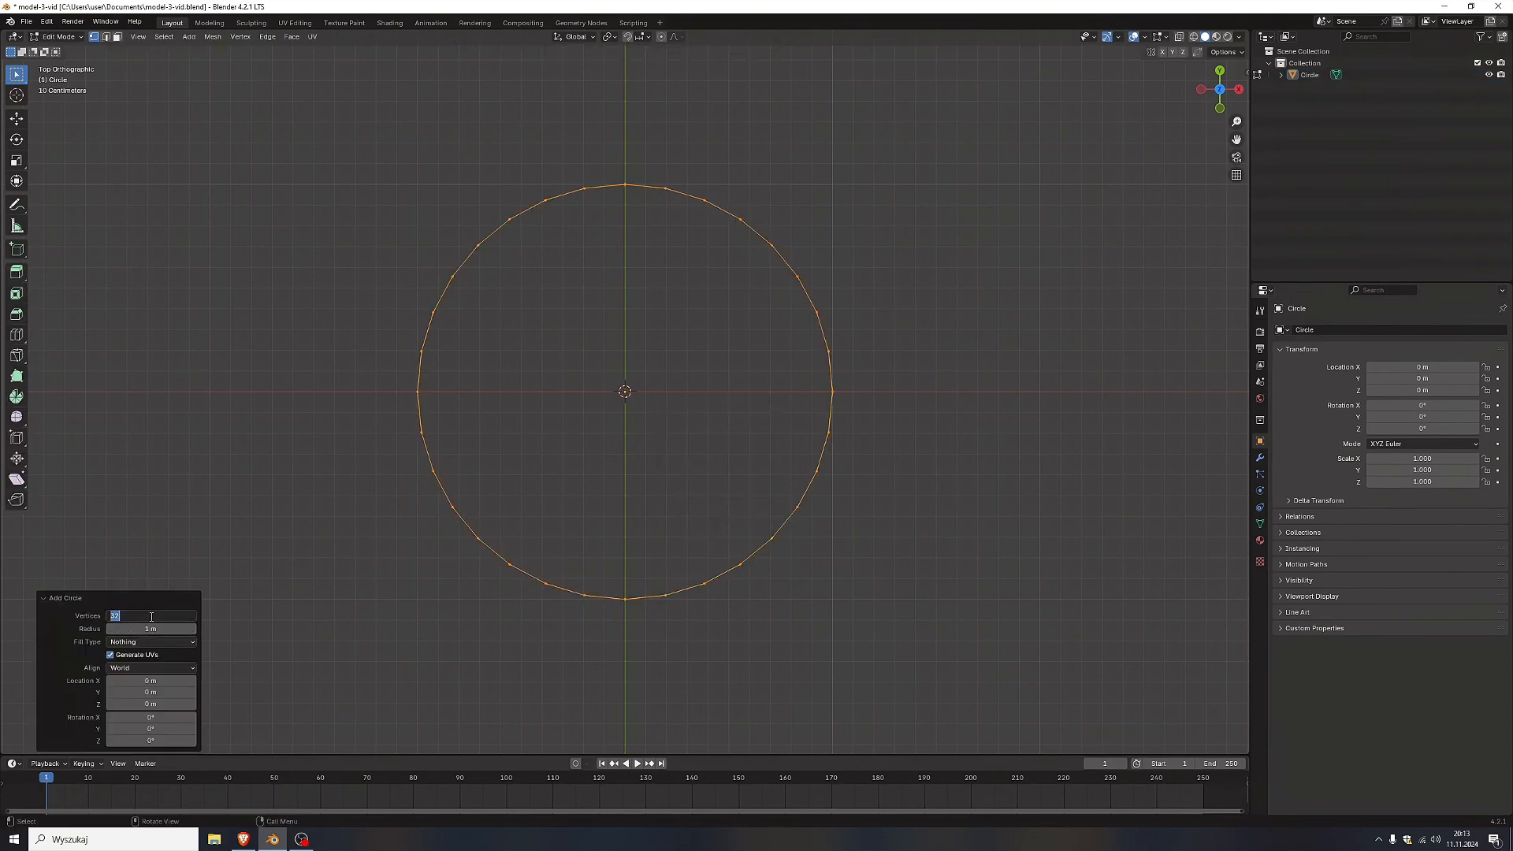
type("16")
key("Return")
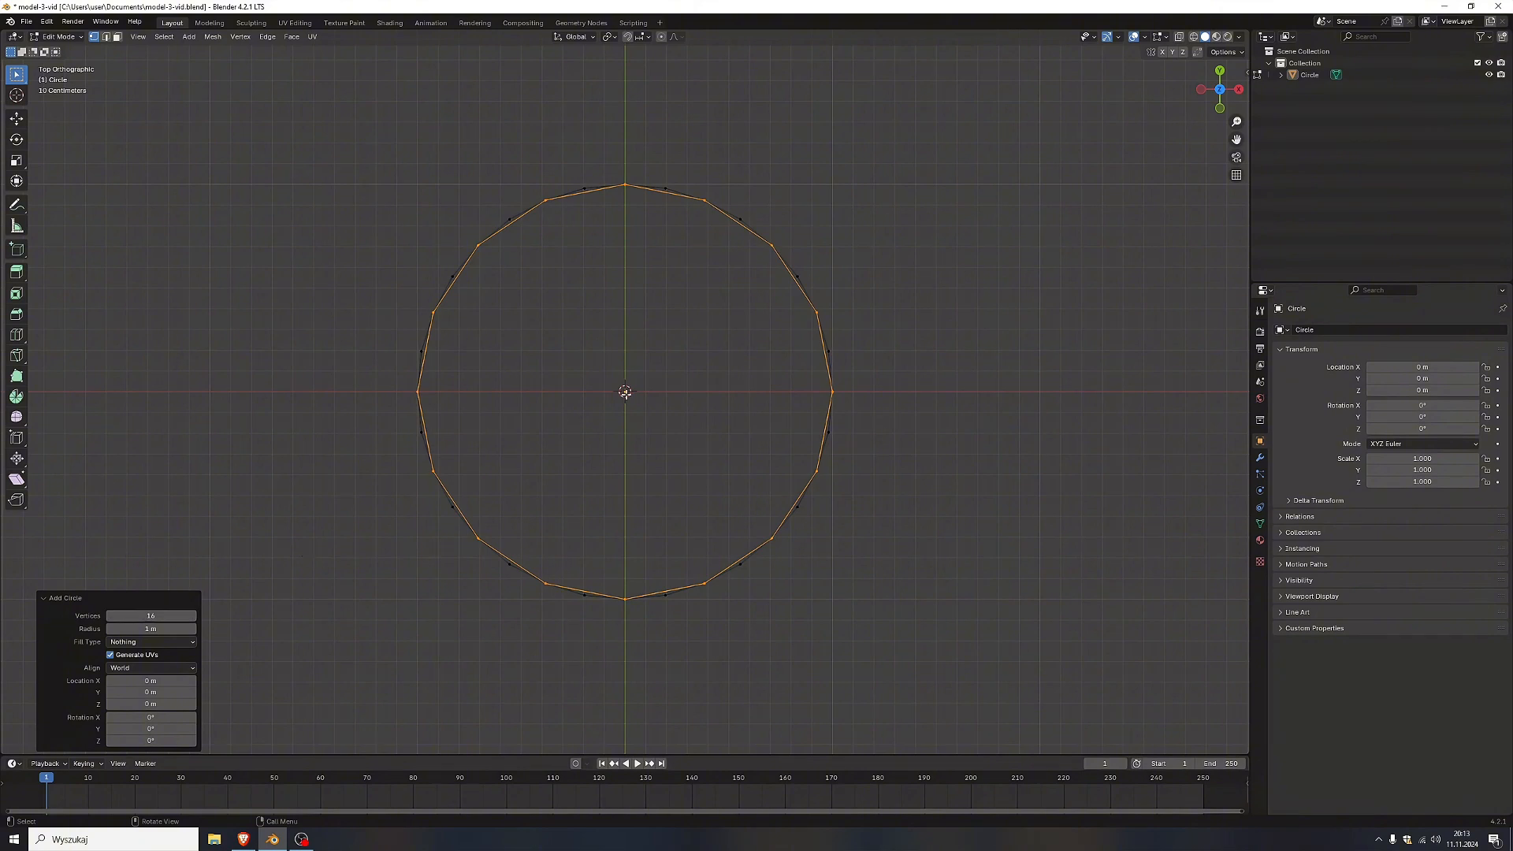
Scale the new circle to 0.3 and move it 1.6 m along X, outside the large circle.
key("s")
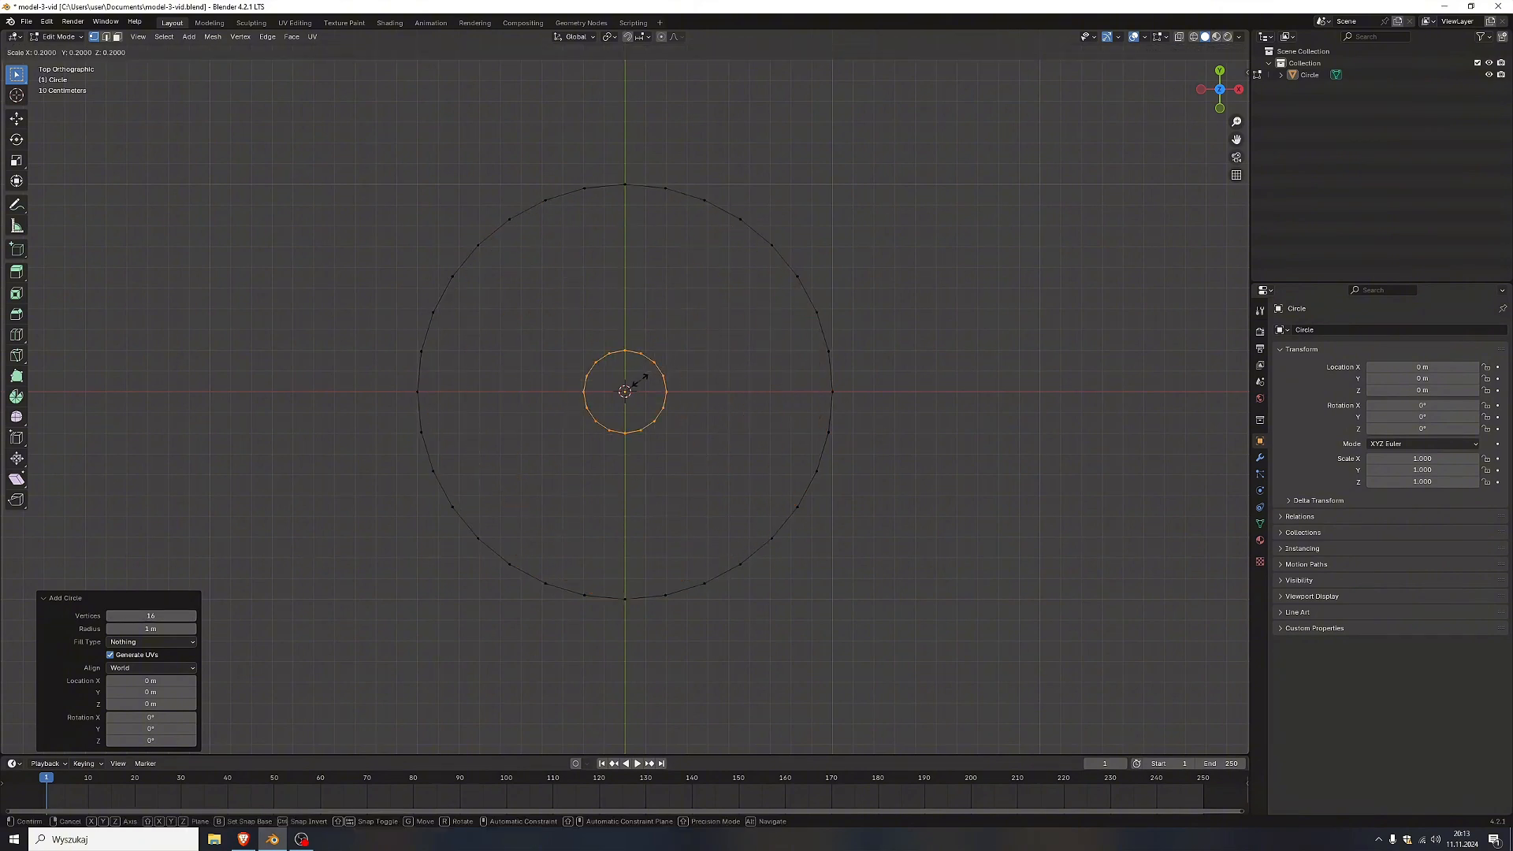
left_click(651, 382)
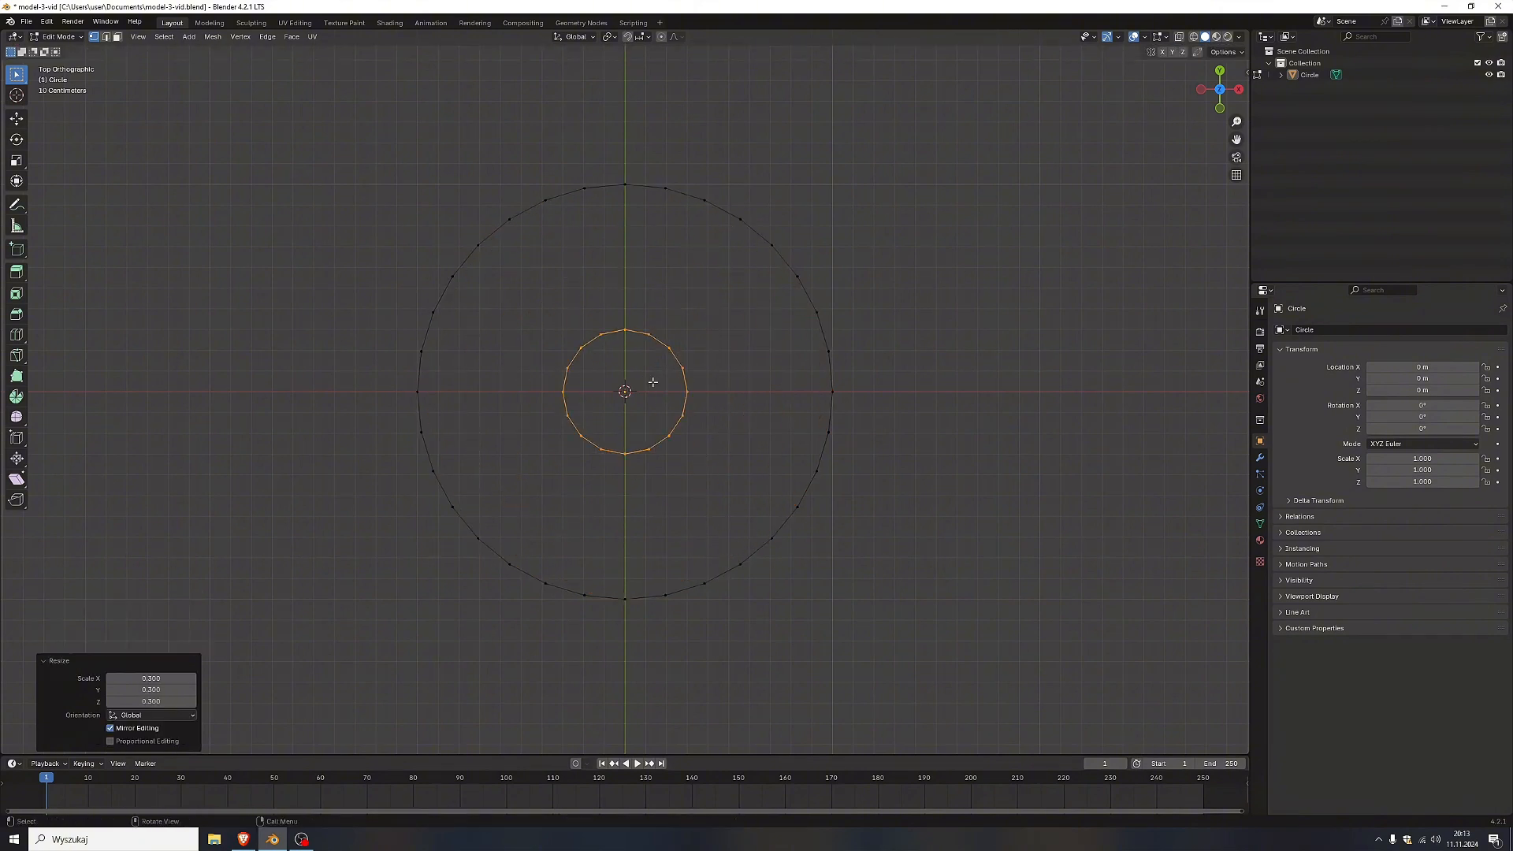
key("g")
key("x")
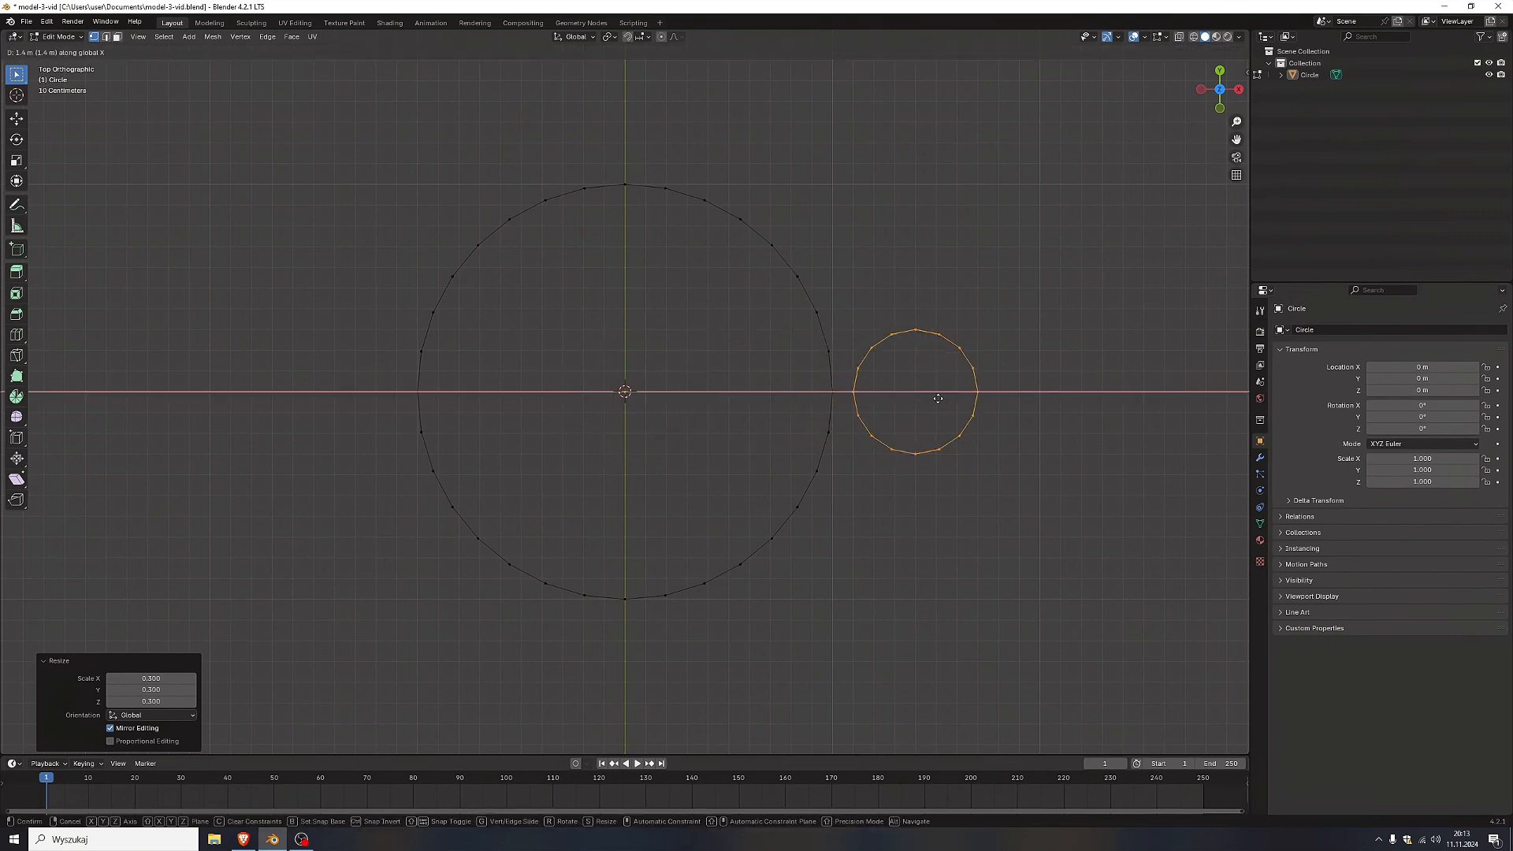
left_click(981, 403)
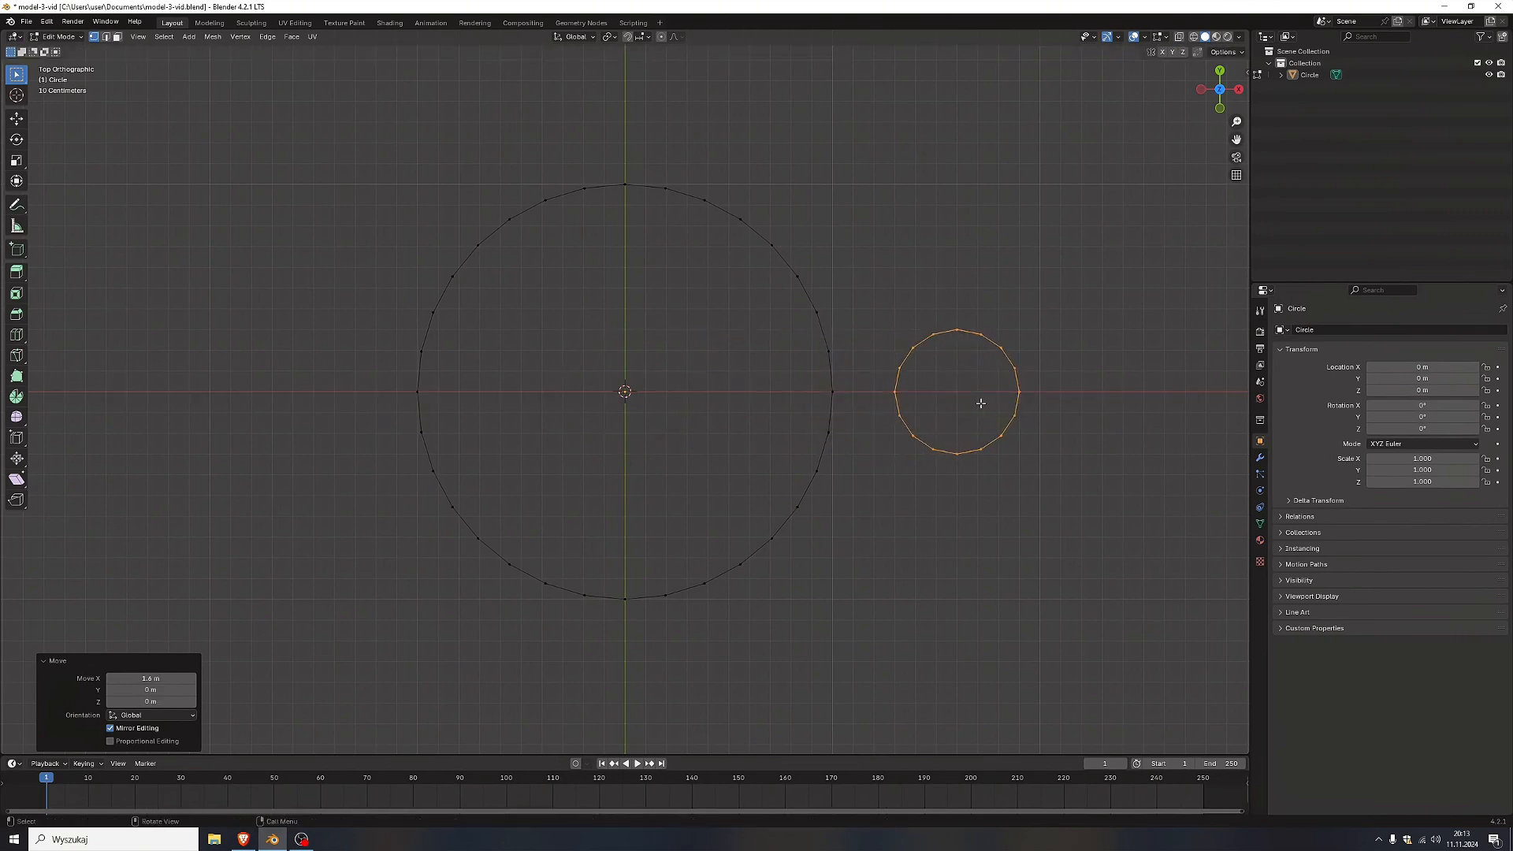
Subdivide all edges of the large circle once, leaving the small circle as it is, and clear the selection.
left_click(980, 402)
left_click_drag(835, 158, 350, 683)
right_click(513, 400)
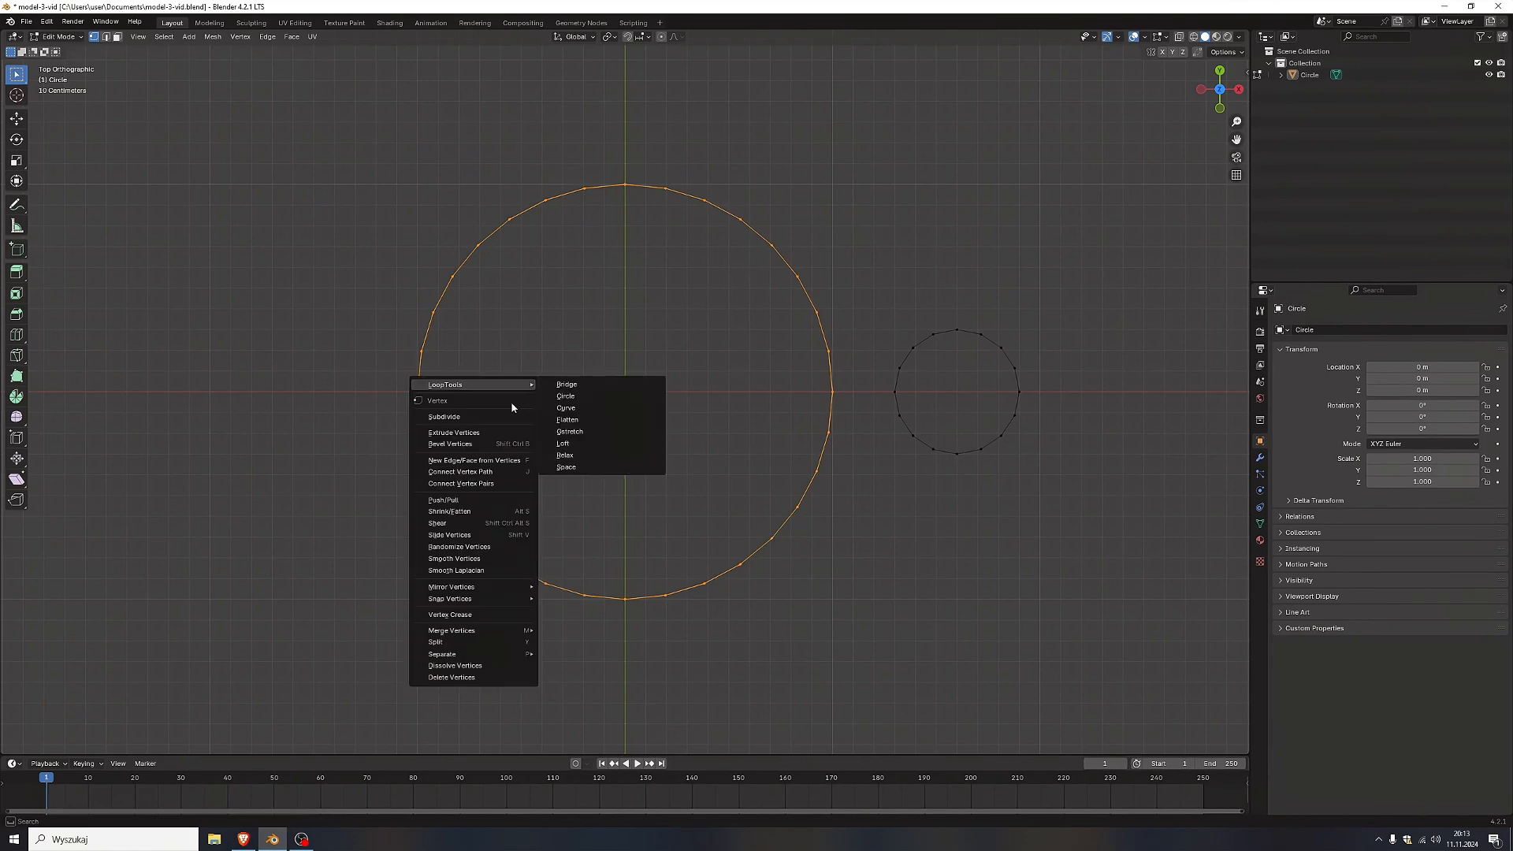
left_click(505, 416)
key("a")
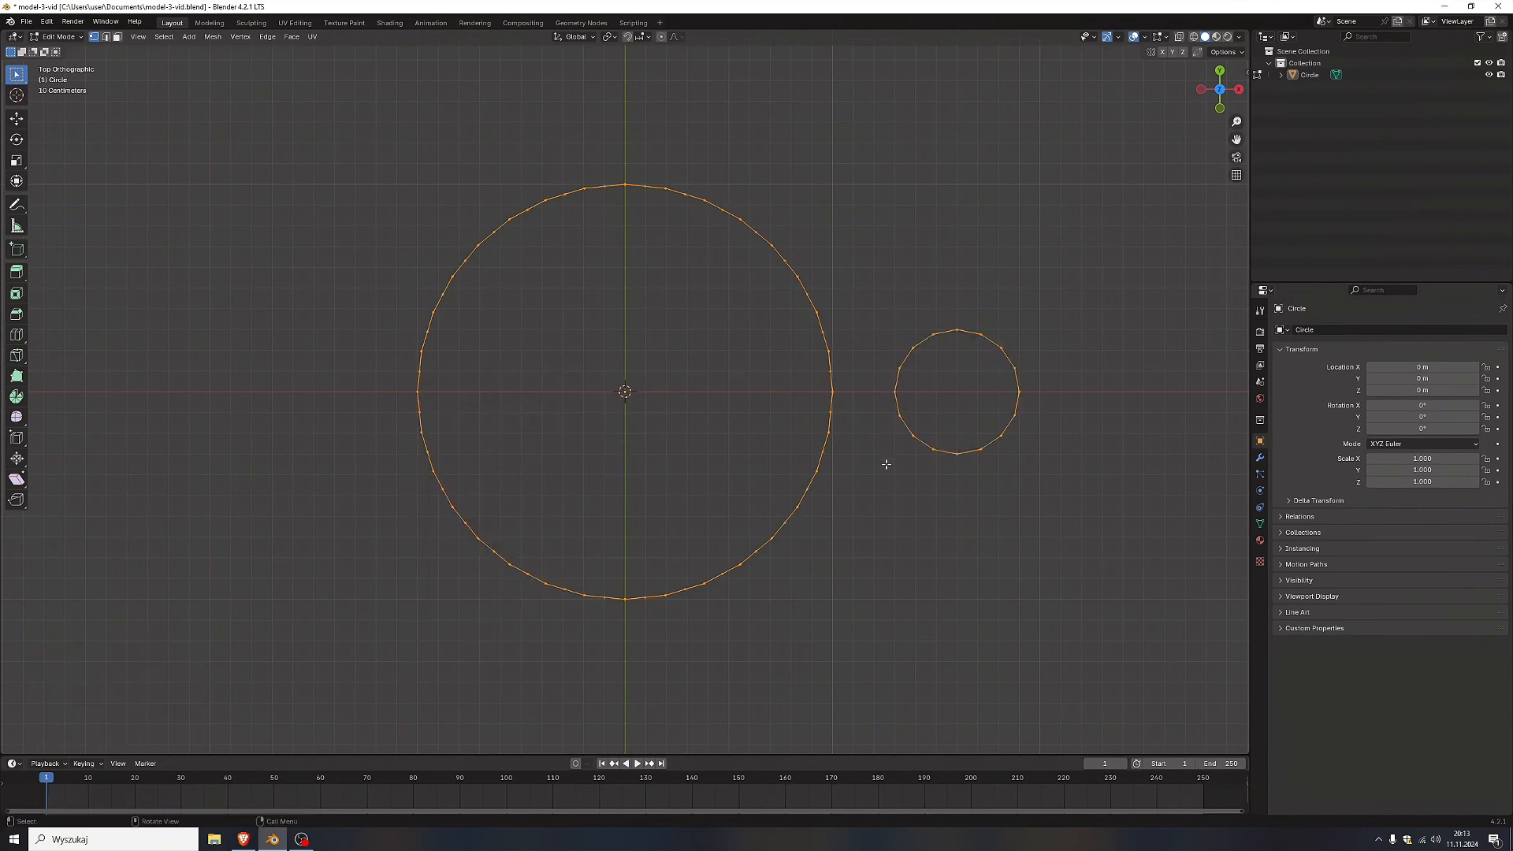
left_click(898, 488)
Try to bridge the large circle's arc nearest the small circle with the small circle's facing arc.
scroll(894, 401, "up", 1)
middle_click_drag(889, 389, 755, 457, "shift")
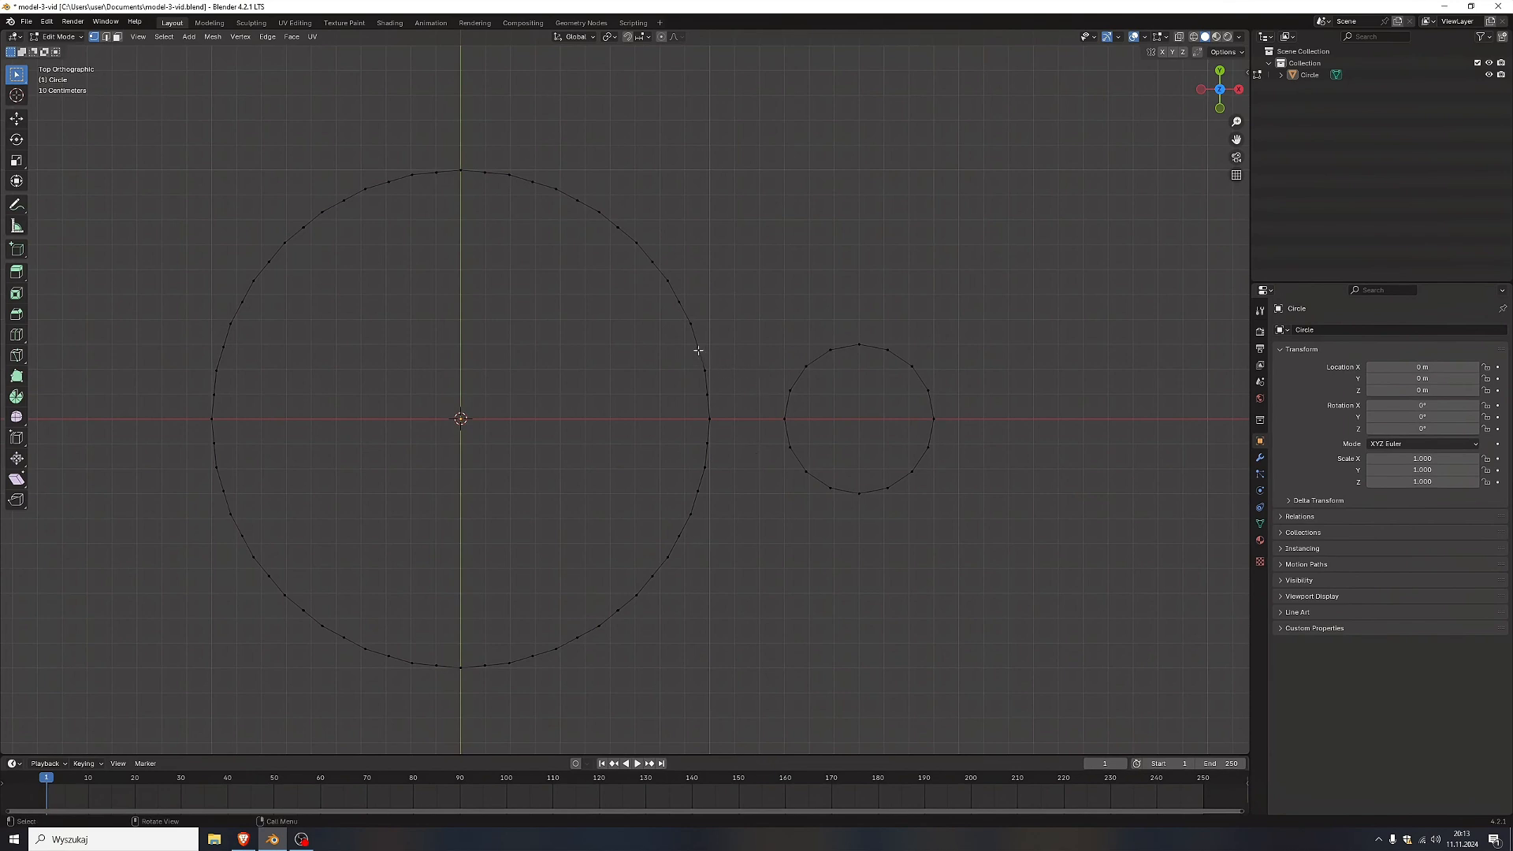
key("2")
left_click(709, 398, "ctrl")
left_click(707, 451, "ctrl")
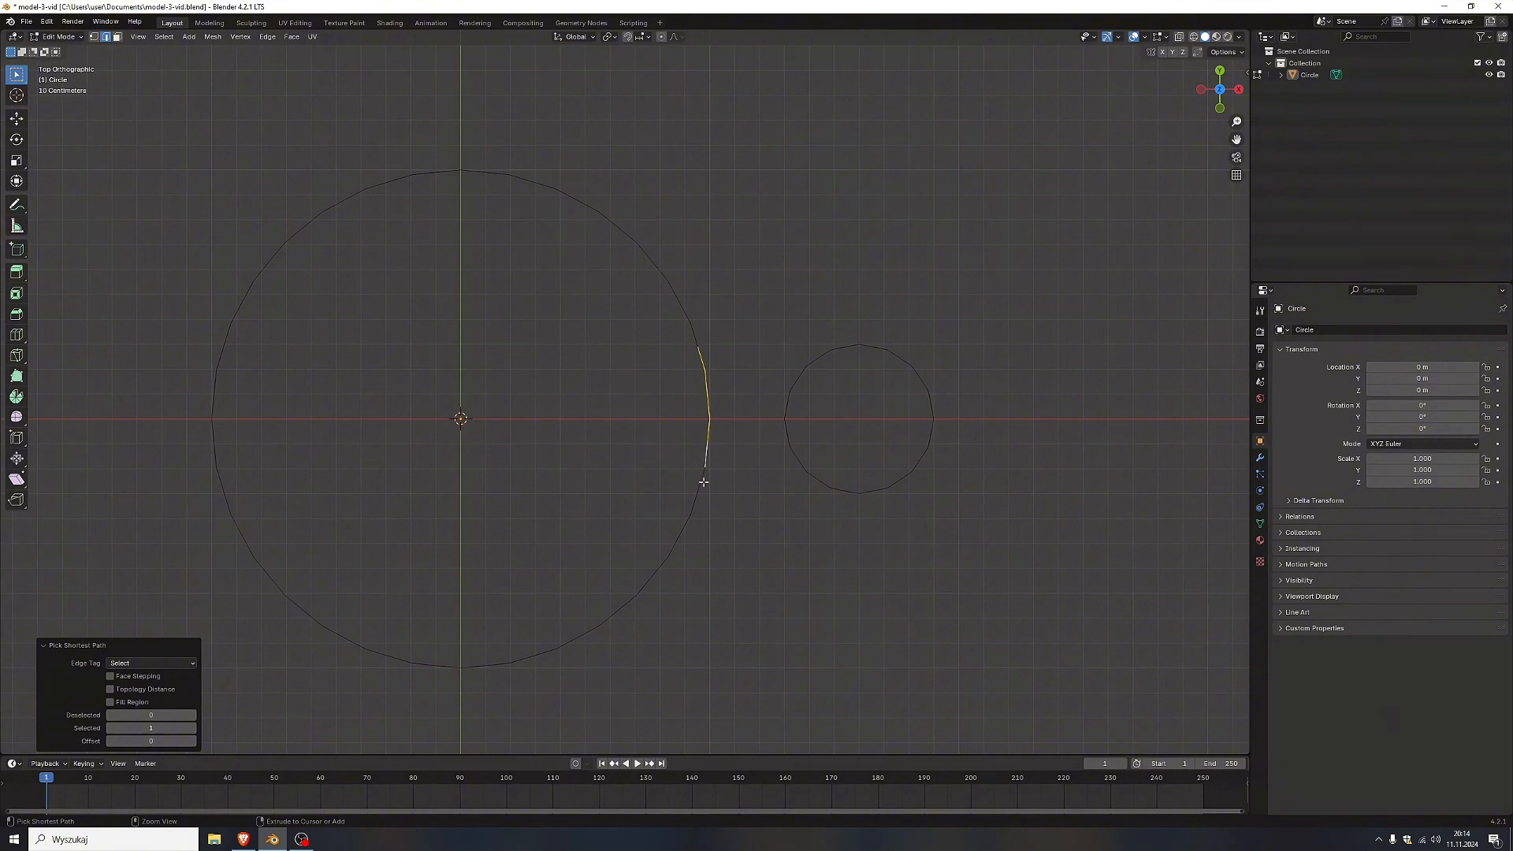
left_click(820, 359, "ctrl")
left_click(789, 381, "ctrl")
left_click(789, 408, "ctrl")
left_click(788, 433, "ctrl")
right_click(780, 421)
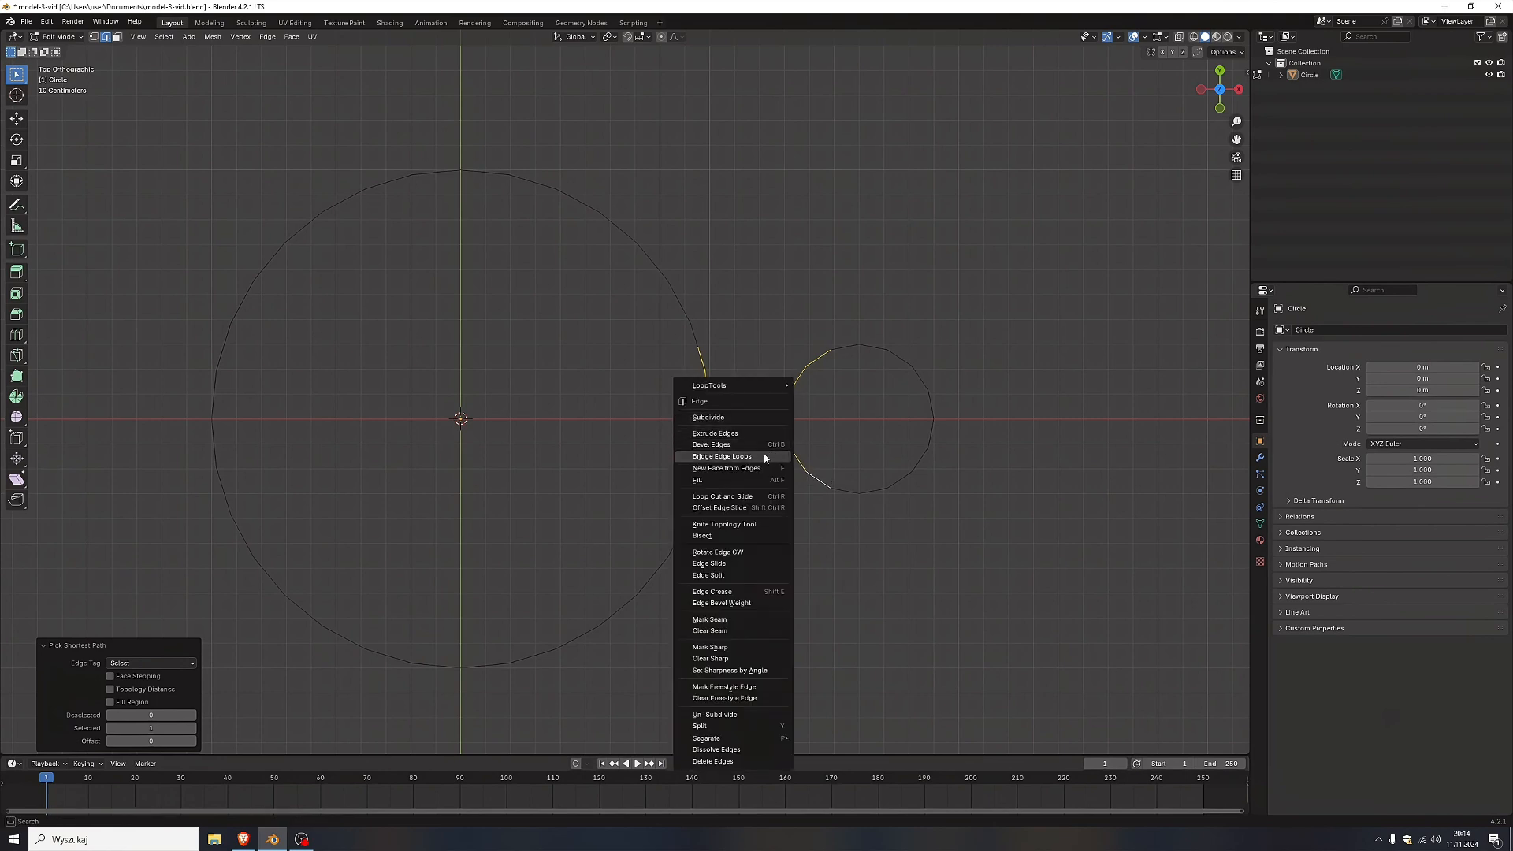
left_click(762, 453)
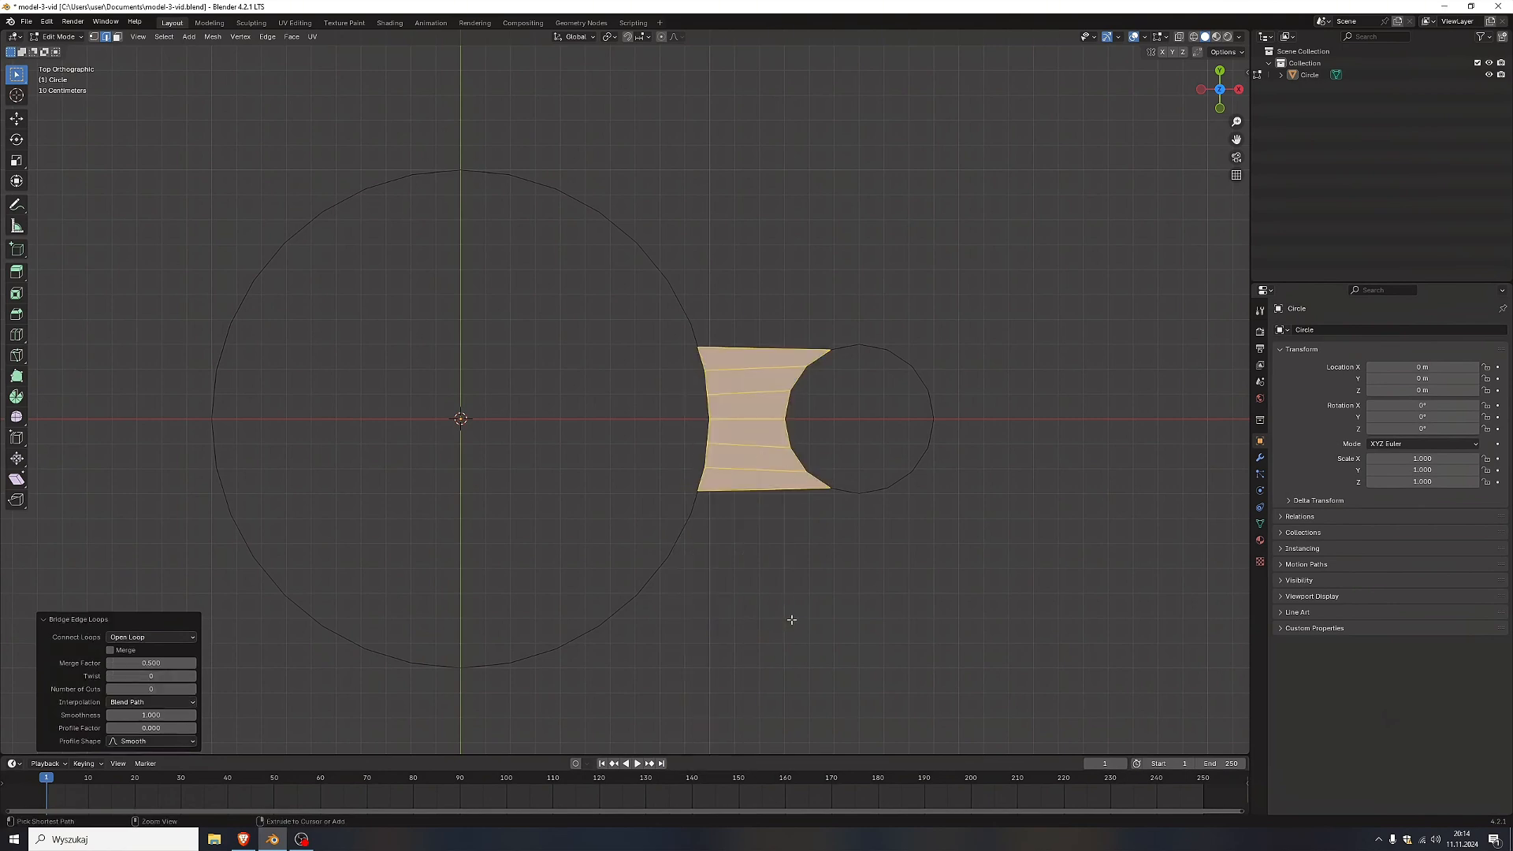
key("ctrl+z")
Flatten the half of the small circle facing the large circle into a straight line by scaling it to 0 along X.
key("1")
key("alt+a")
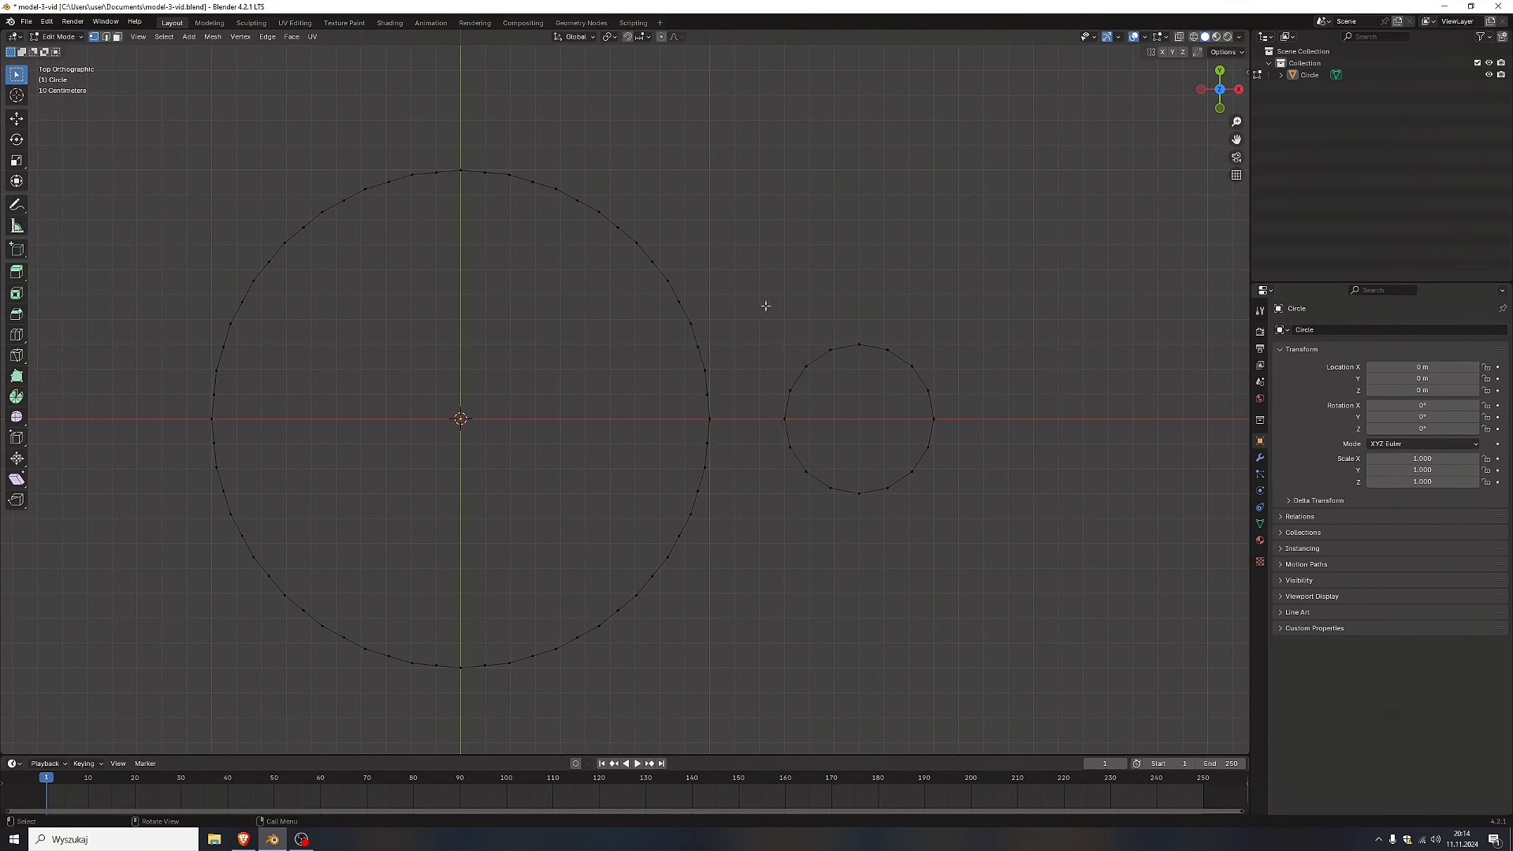
left_click_drag(762, 304, 848, 572)
key("s")
key("x")
key("0")
key("Return")
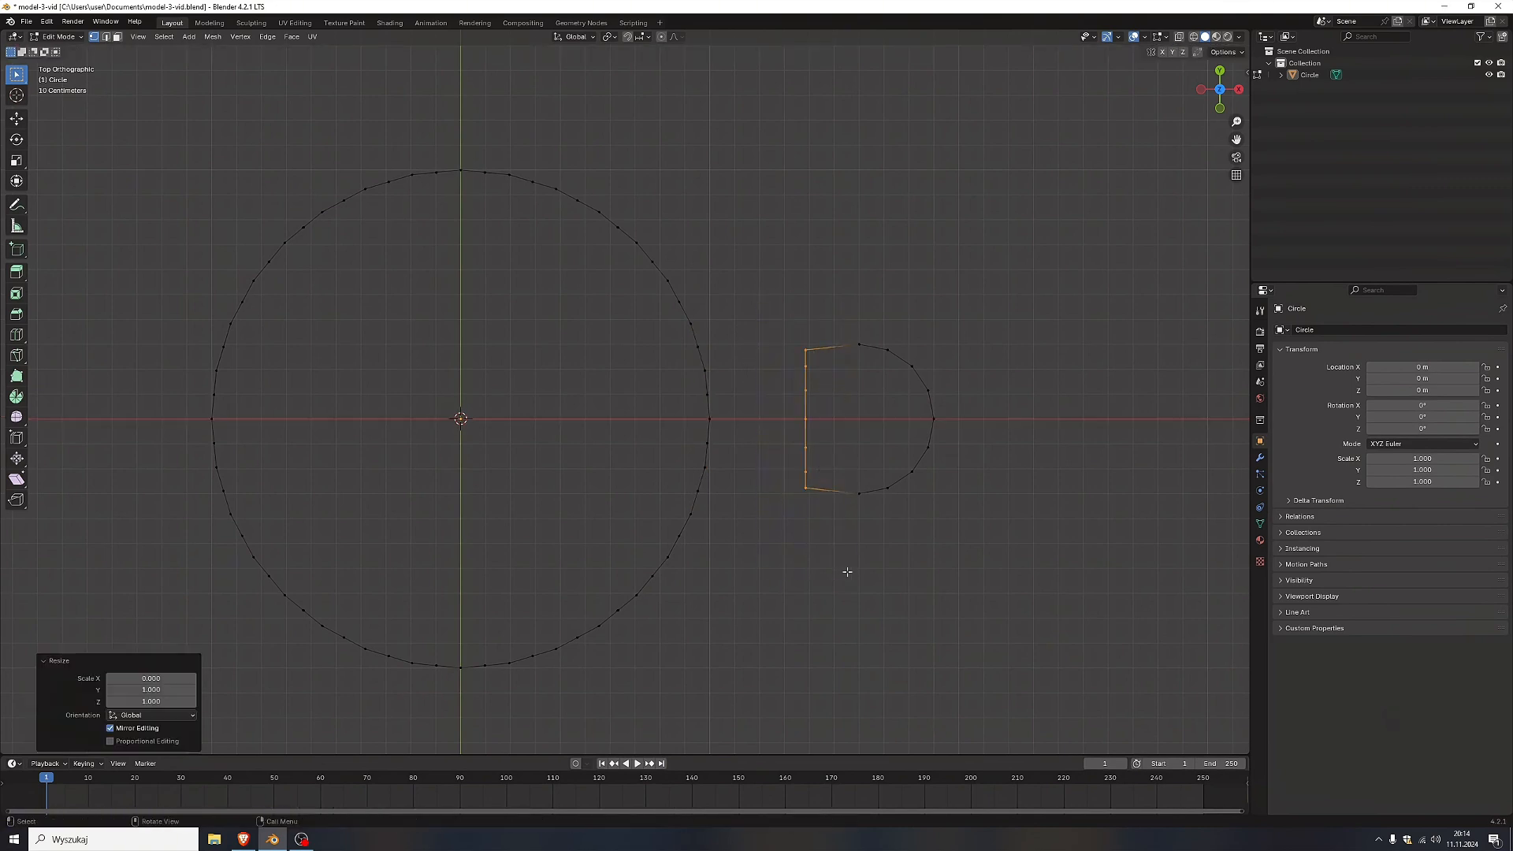
Scale the flattened vertices of the small shape to 1.1 along Y and clear the selection.
key("s")
key("y")
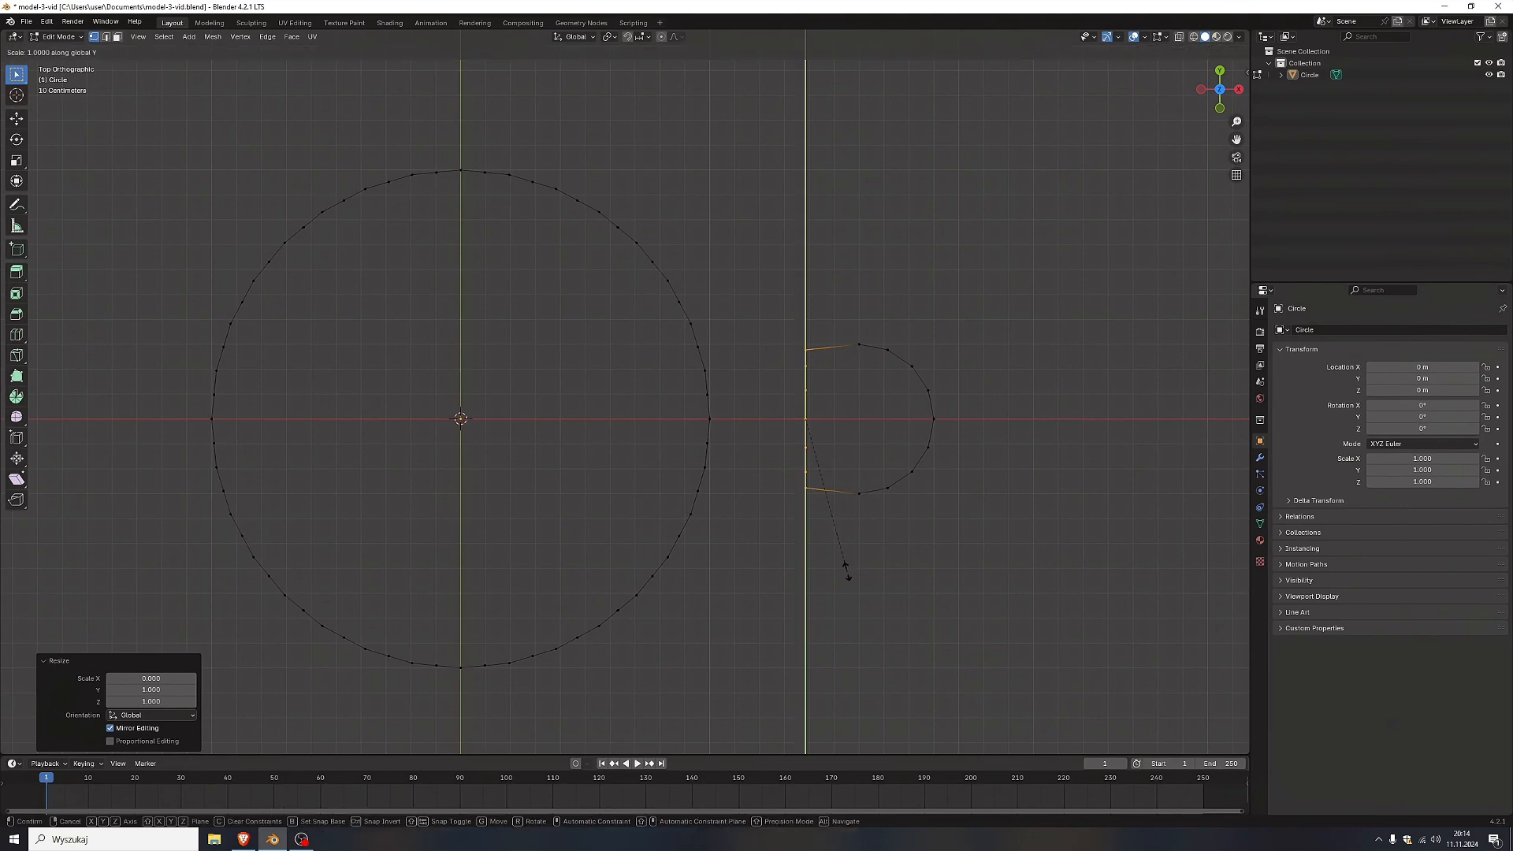
left_click(870, 579)
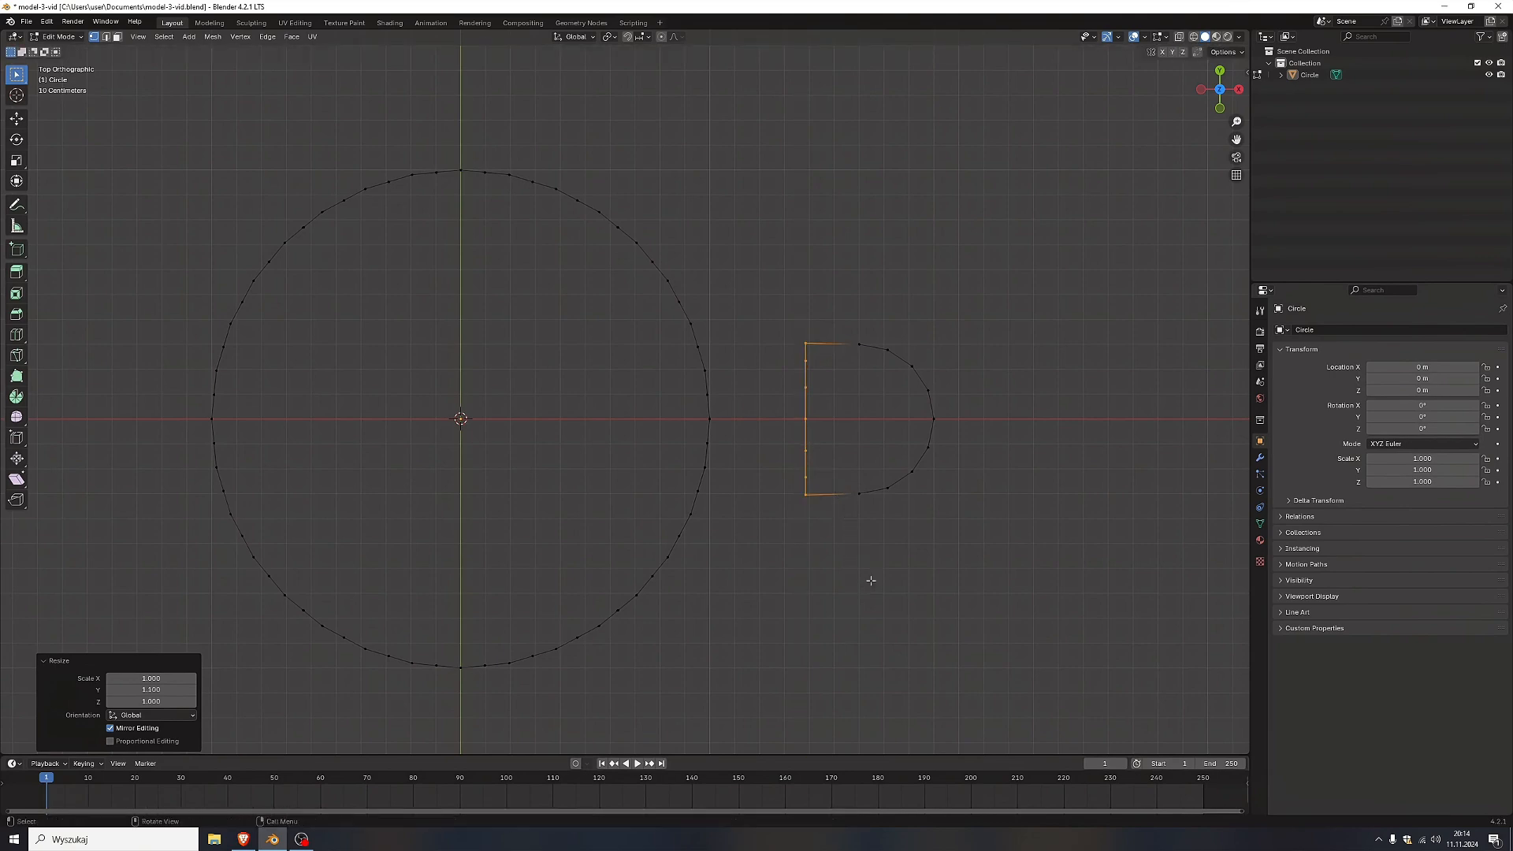
left_click(749, 408)
Bridge the large circle's facing arc to the straight side of the small D-shaped outline with Bridge Edge Loops.
key("2")
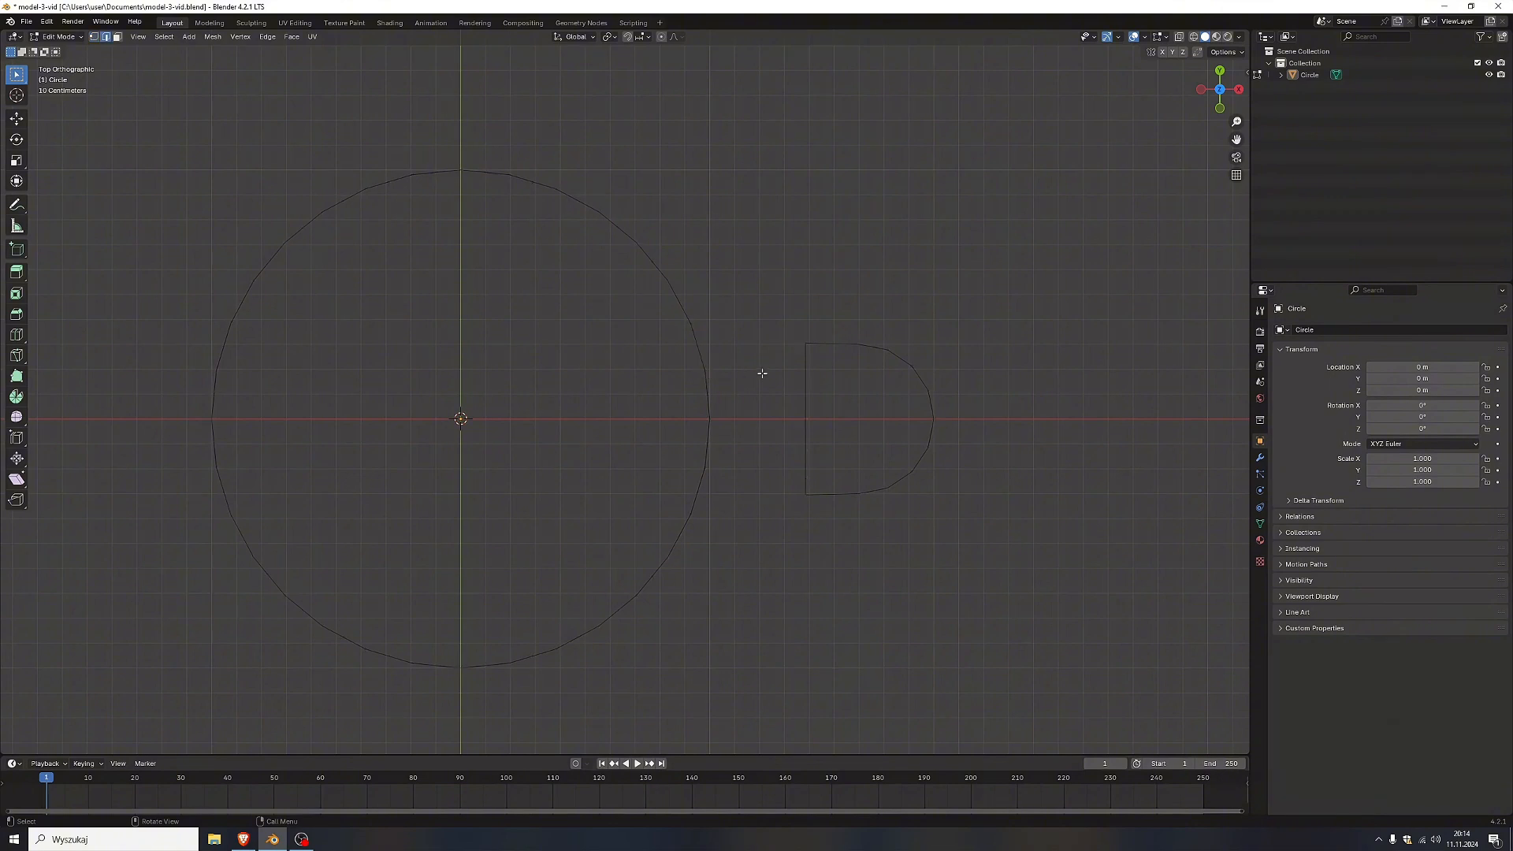
left_click(708, 398, "ctrl")
left_click(702, 479, "ctrl")
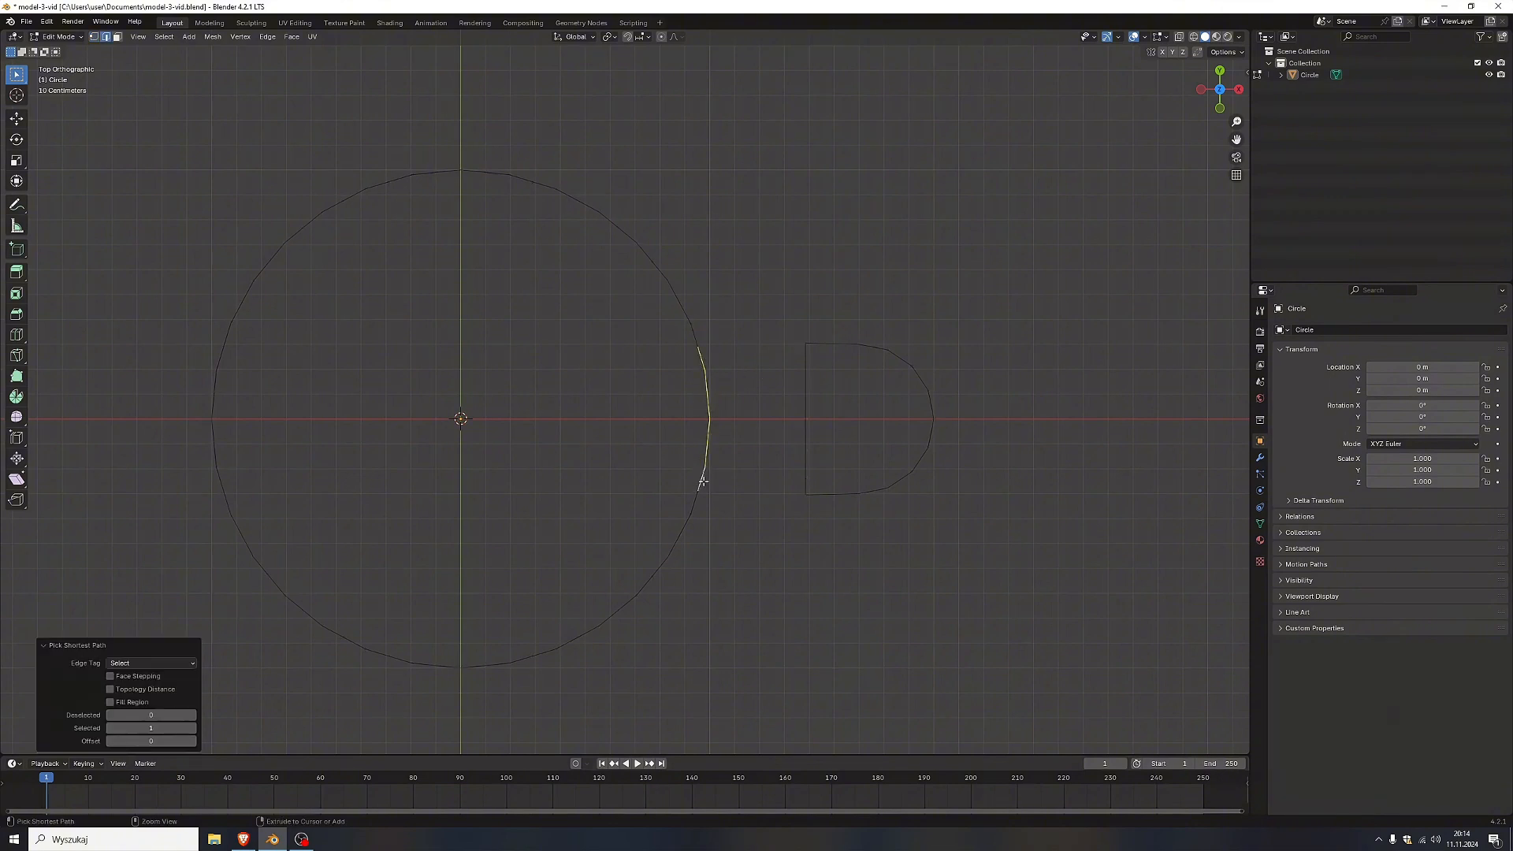
left_click(806, 467, "ctrl")
key("ctrl+e")
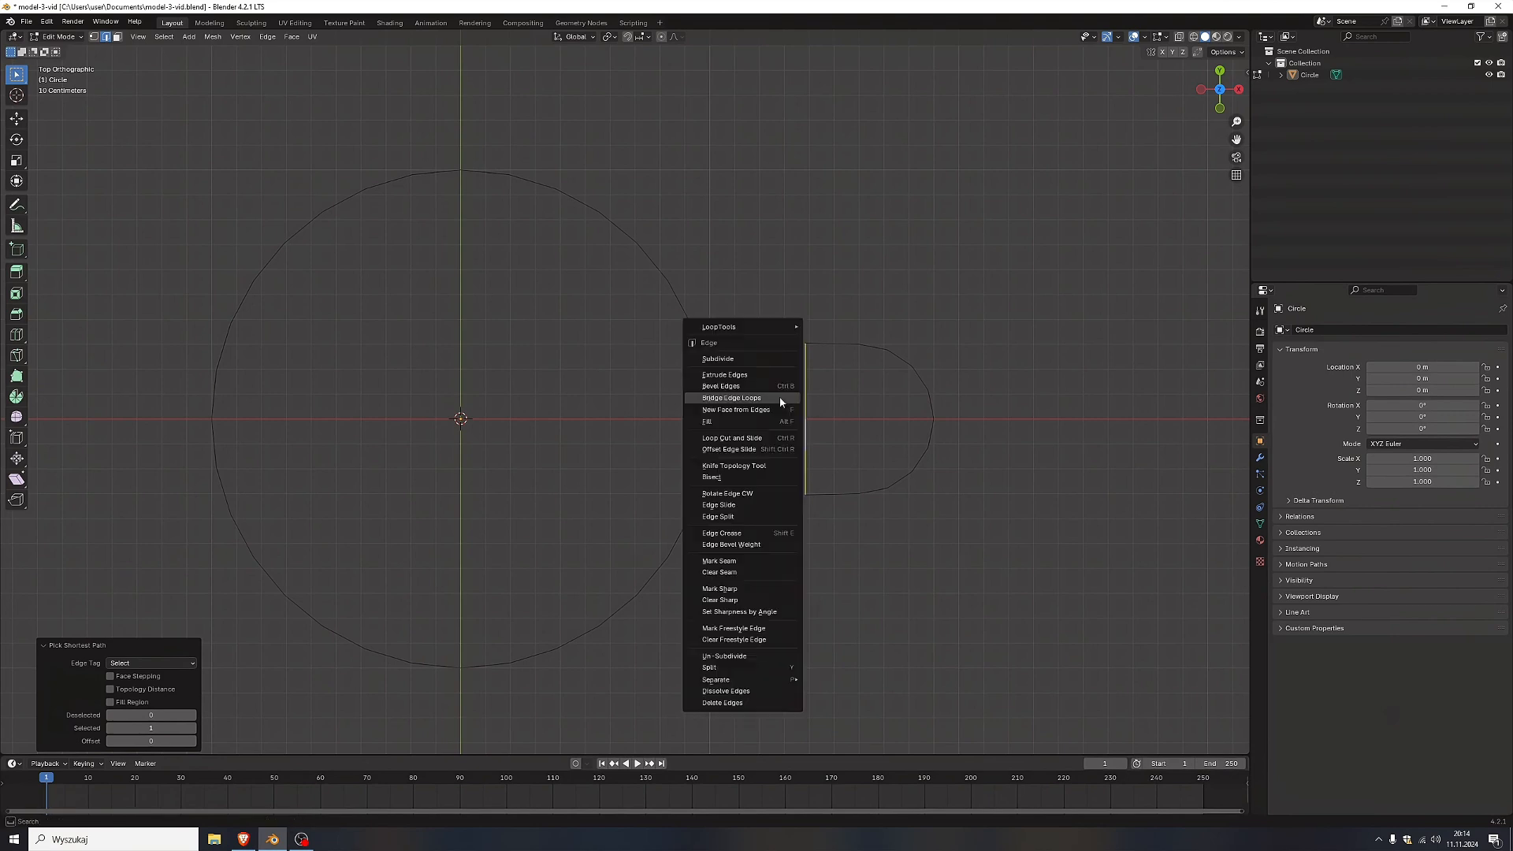
left_click(760, 402)
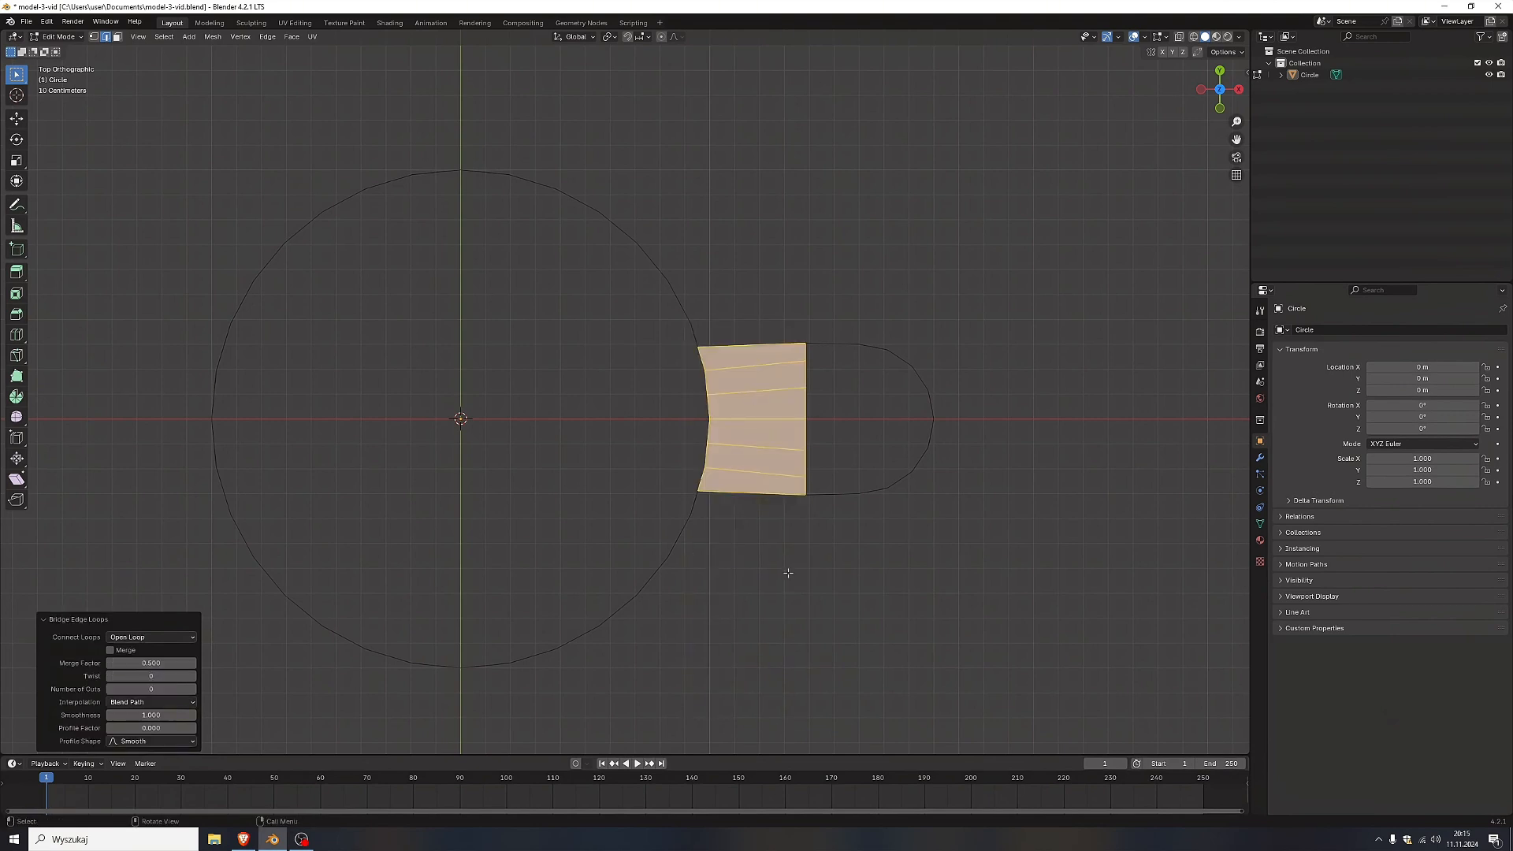
left_click(789, 573)
Extrude the complete outline of the large circle in place and scale the new loop to 0.8 to form a ring.
left_click(247, 294, "alt")
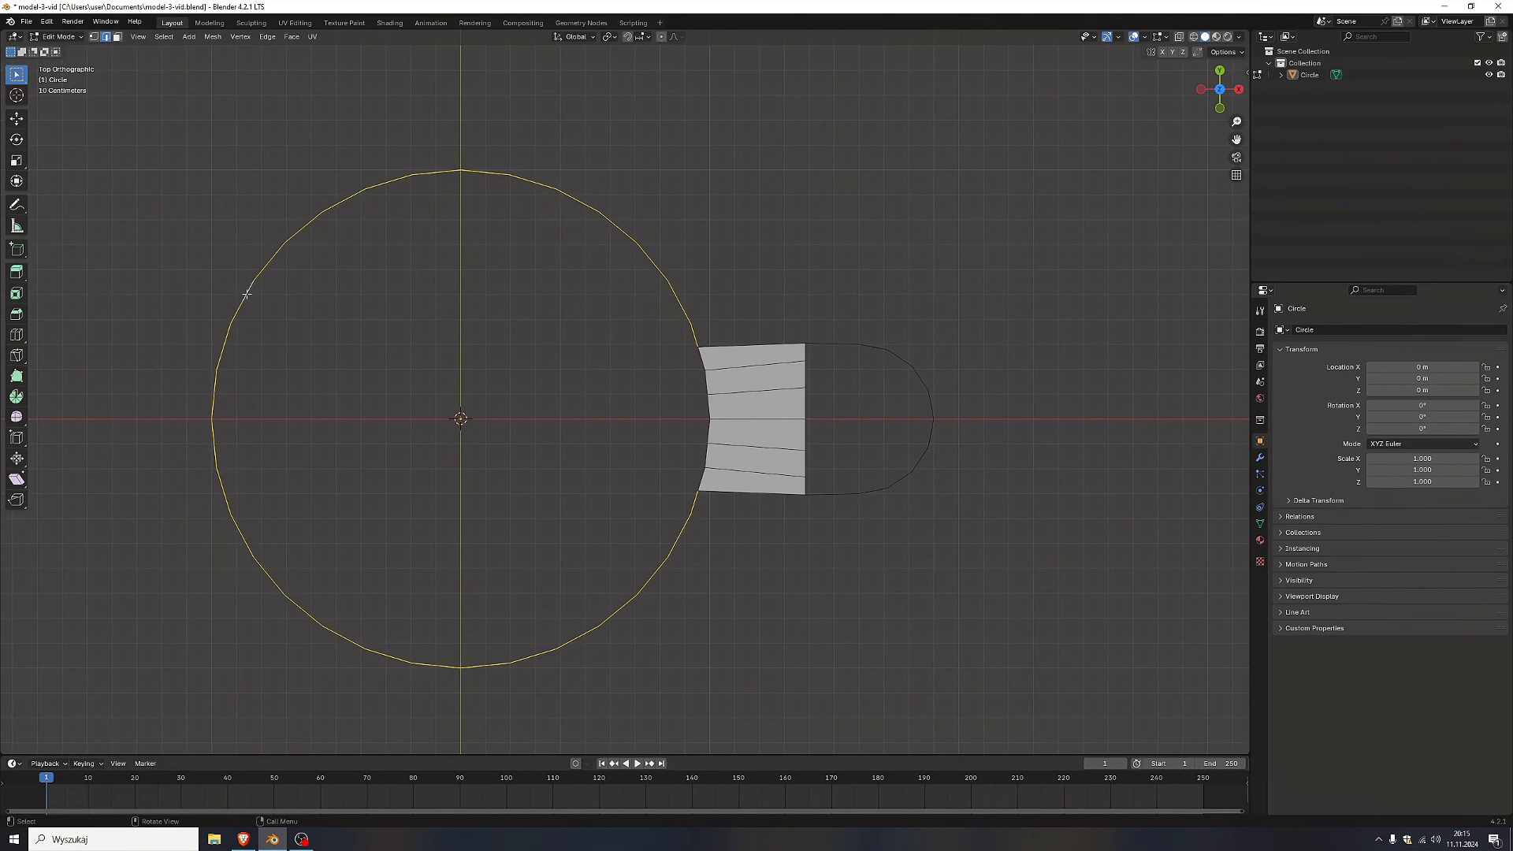
key("e")
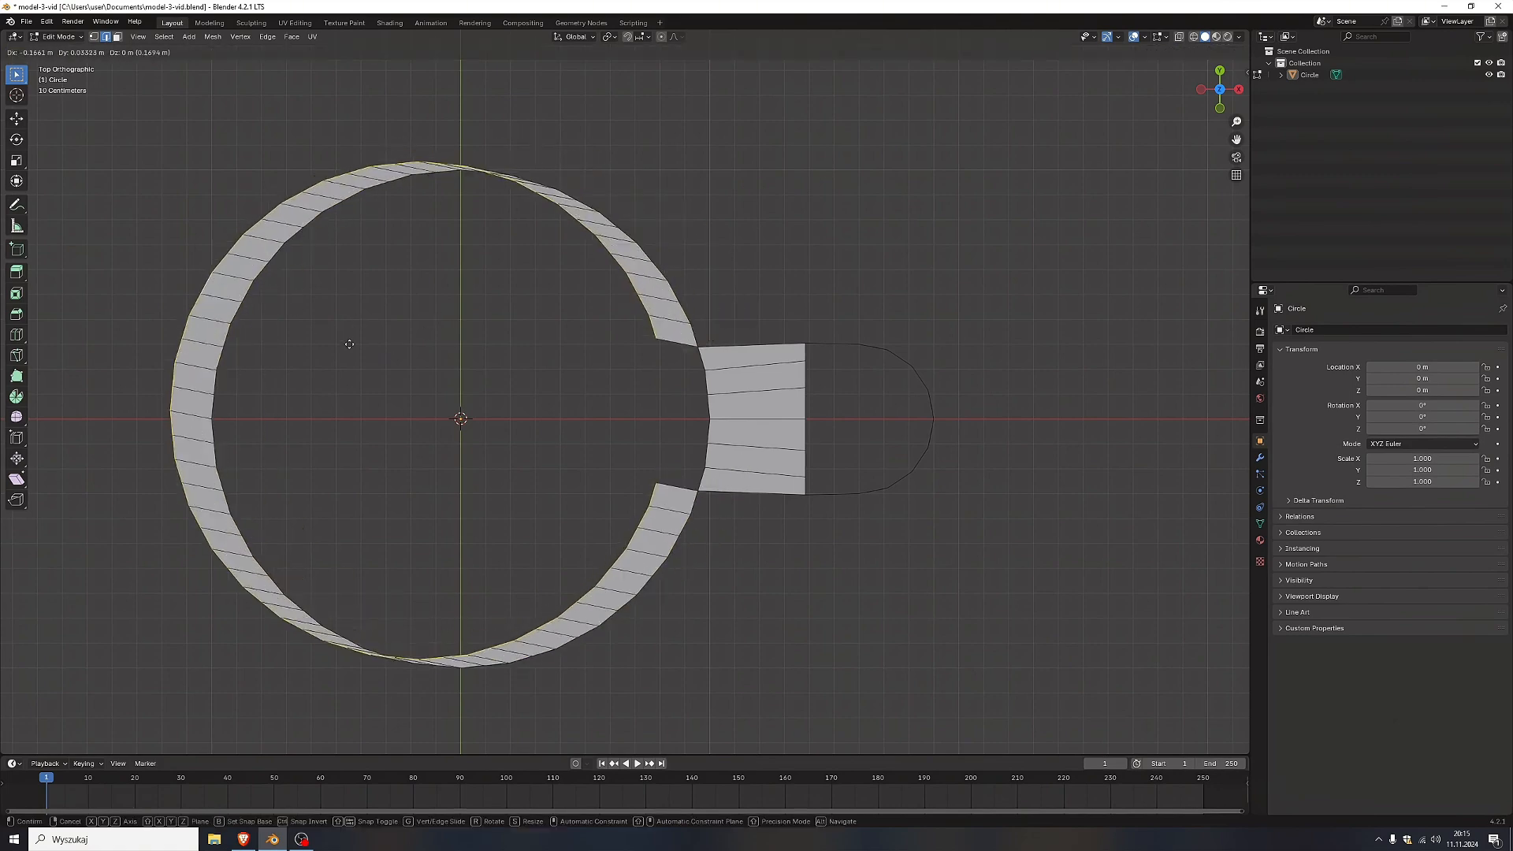
key("Escape")
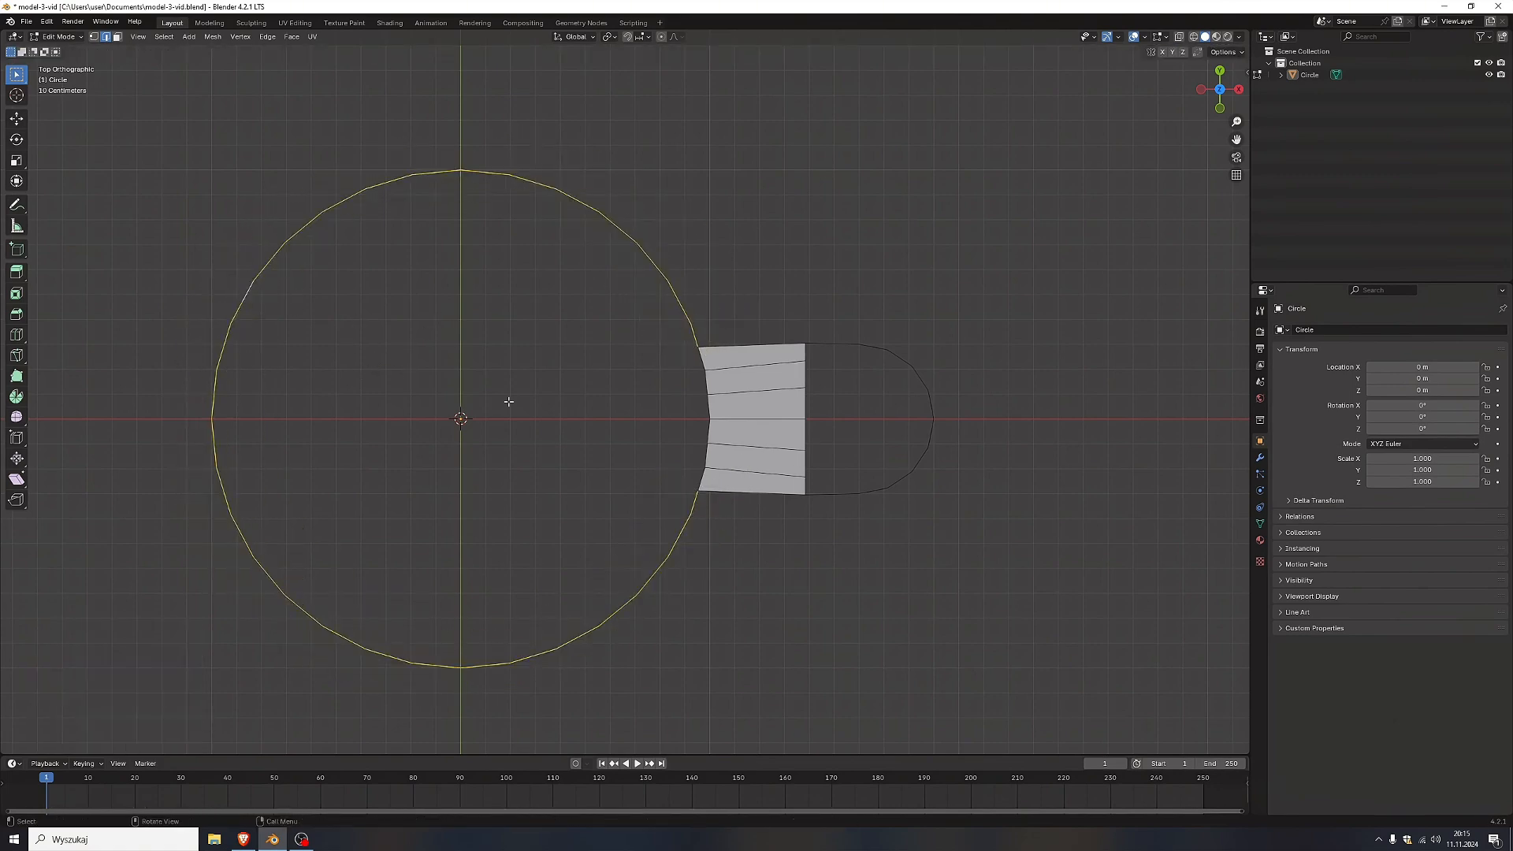
left_click(706, 377, "ctrl")
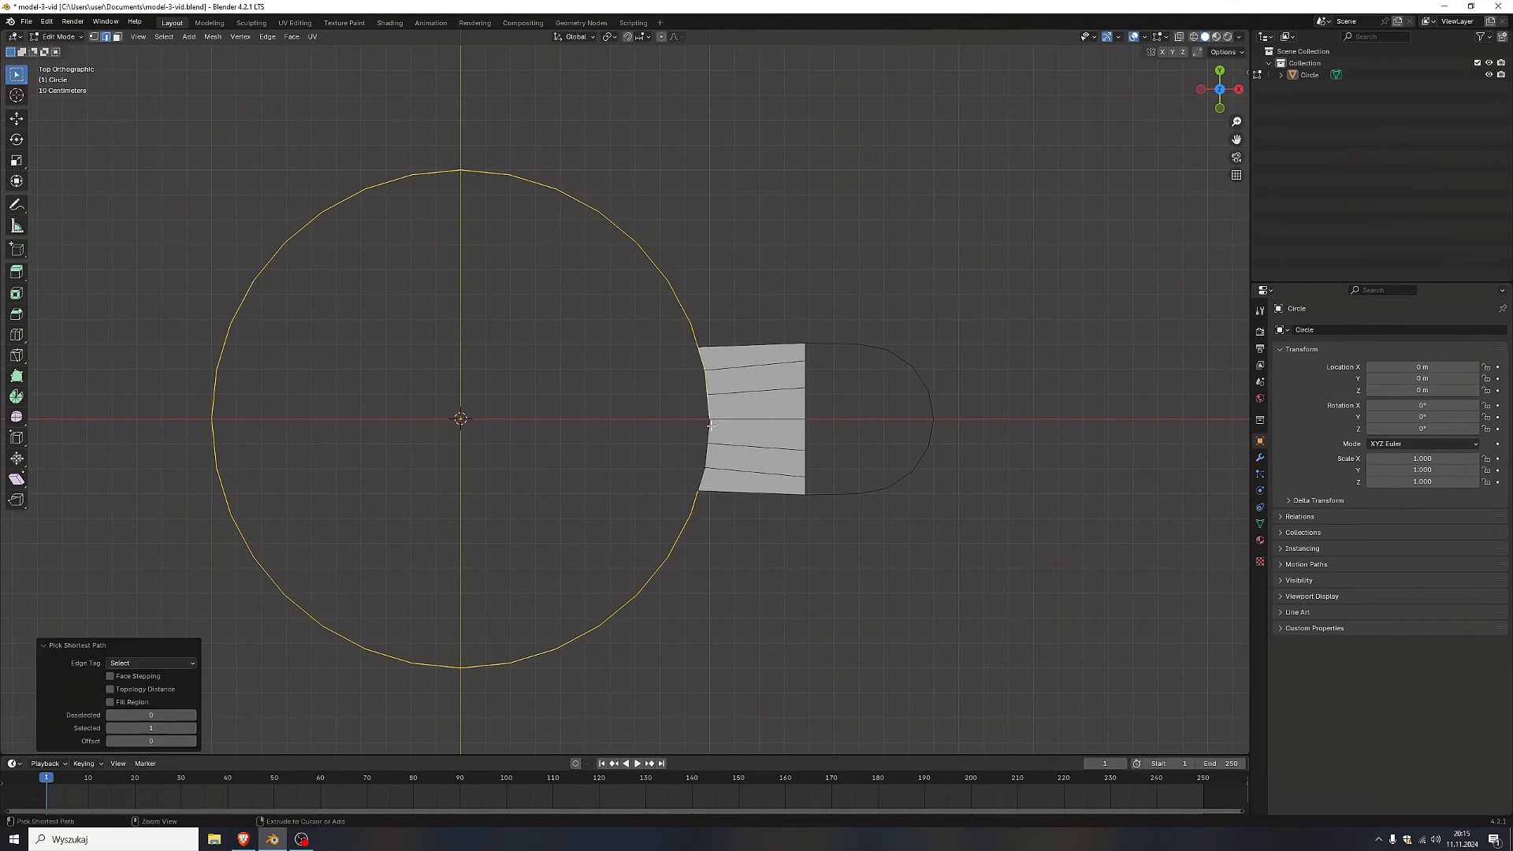
key("e")
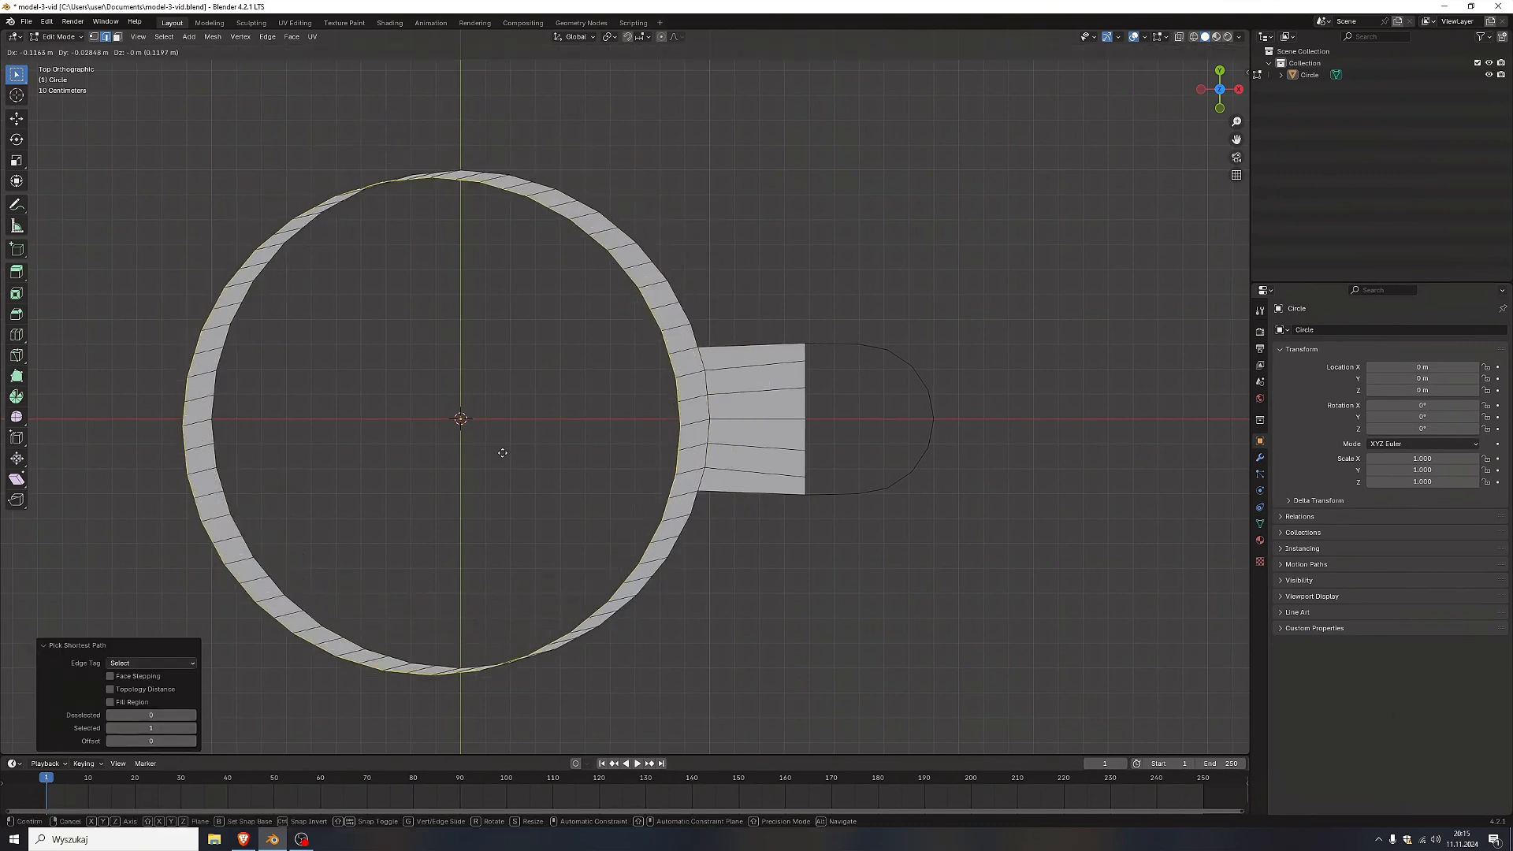
key("Escape")
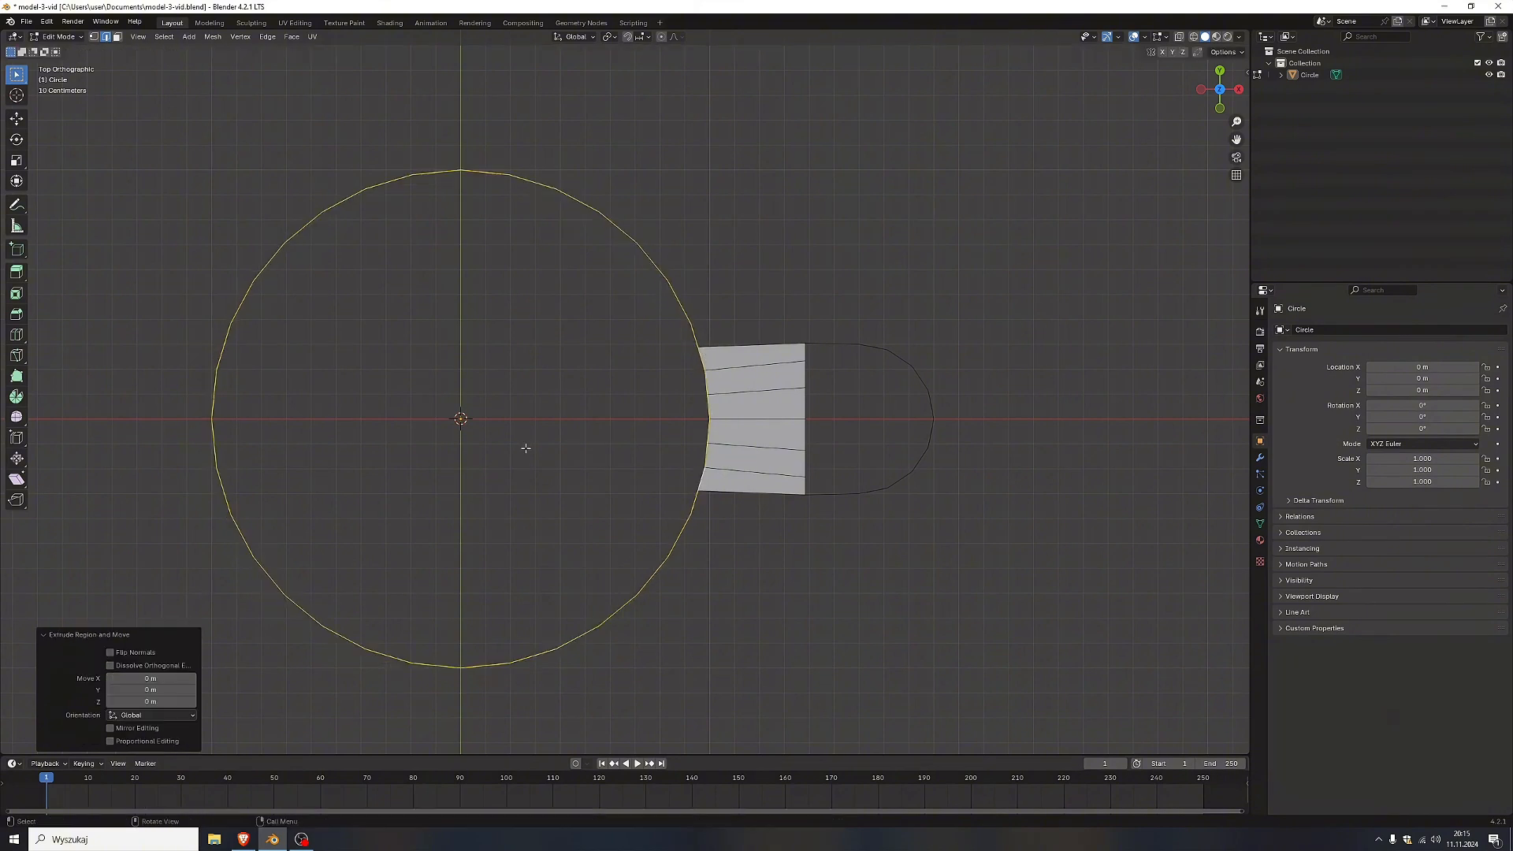
key("s")
left_click(502, 442)
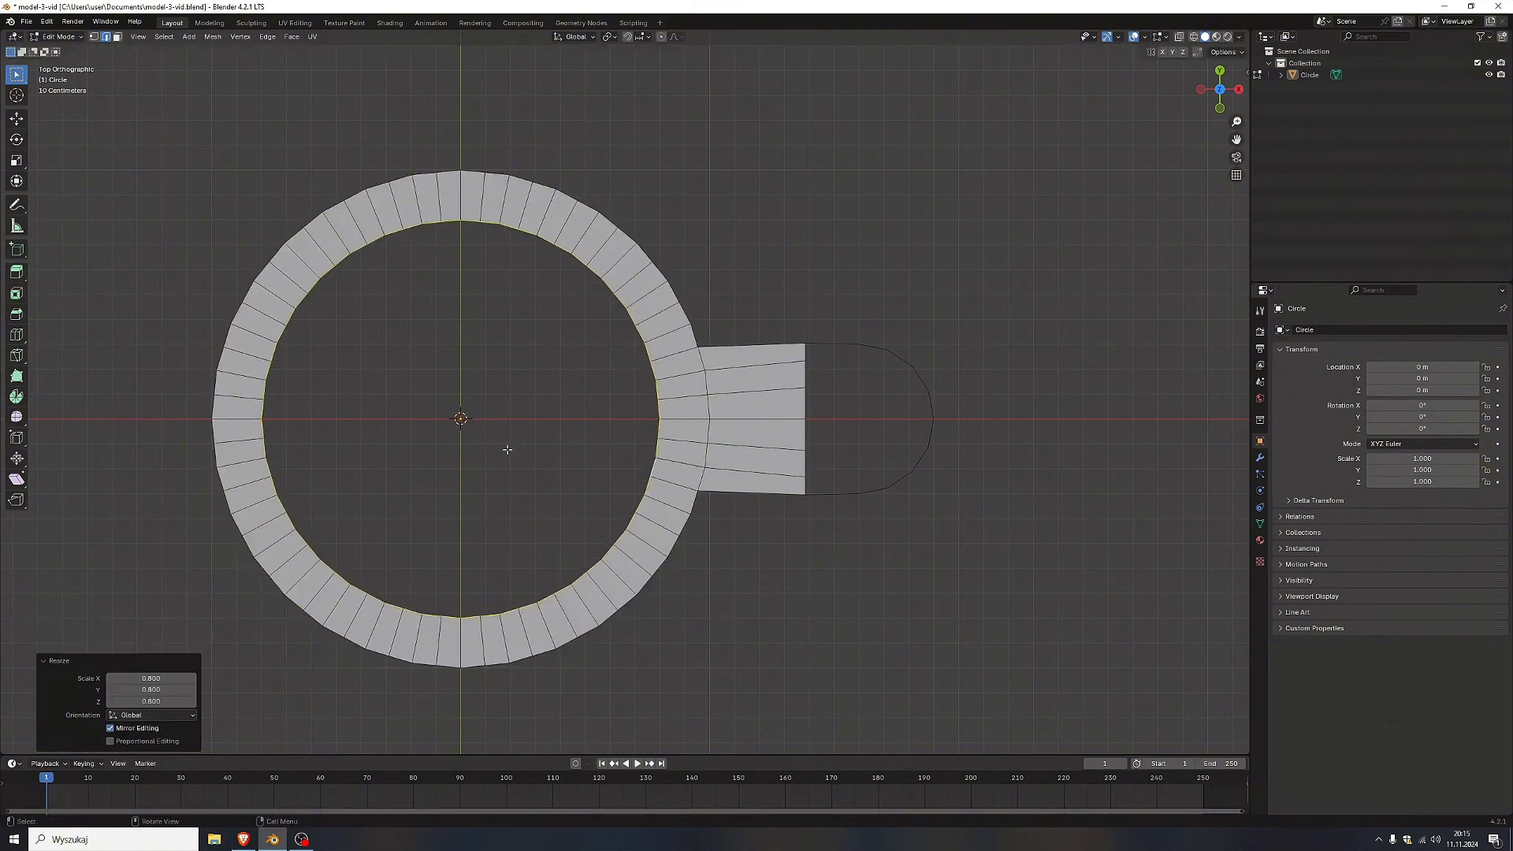
Extrude the complete D-shaped outline in place and scale the new loop to 0.4, leaving a small hole.
left_click(811, 461)
left_click(832, 349)
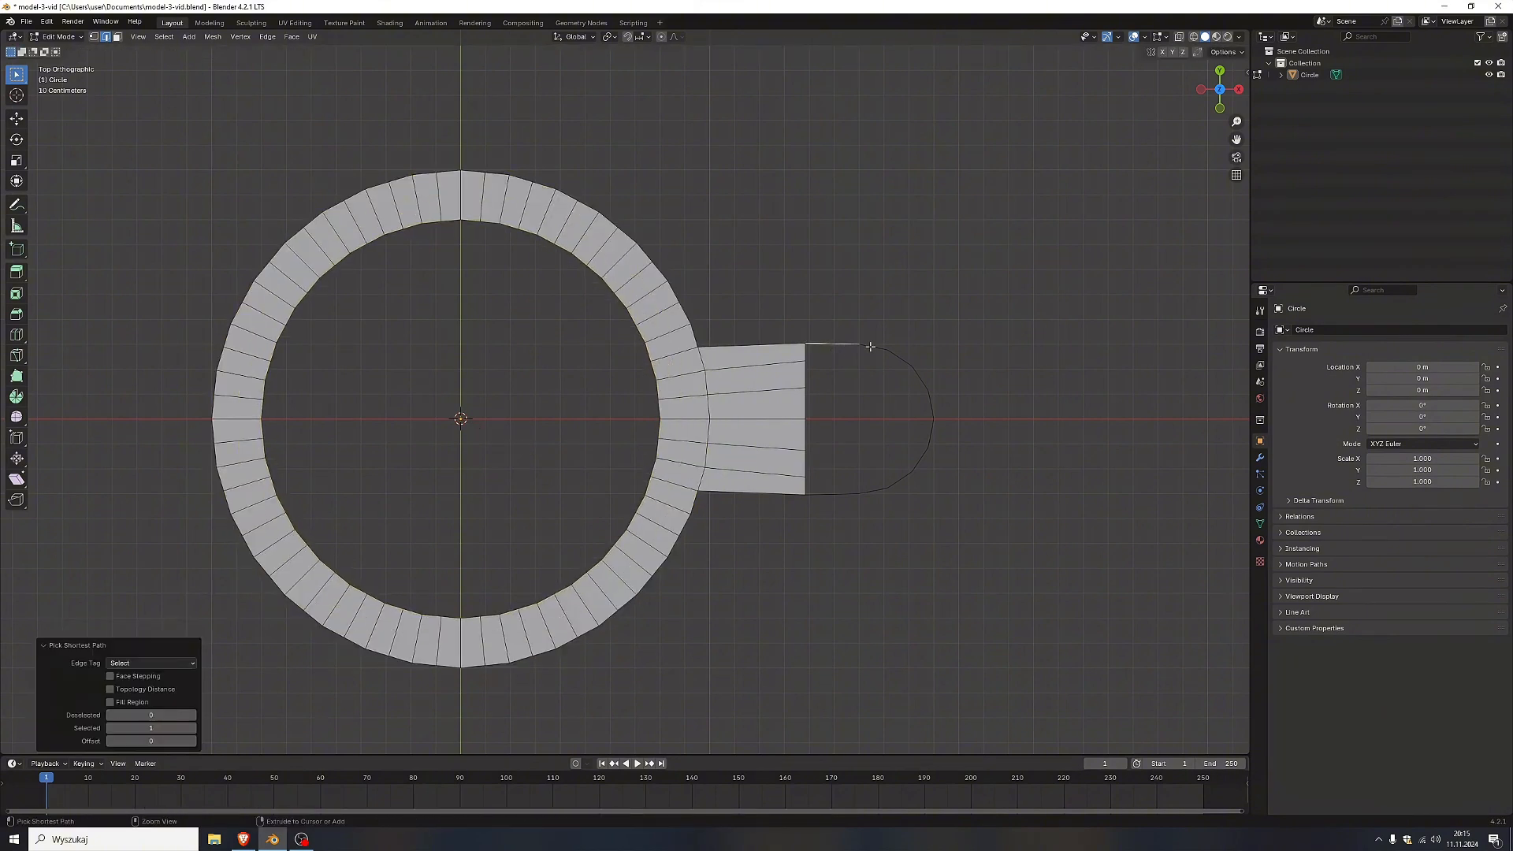
left_click(806, 490, "ctrl")
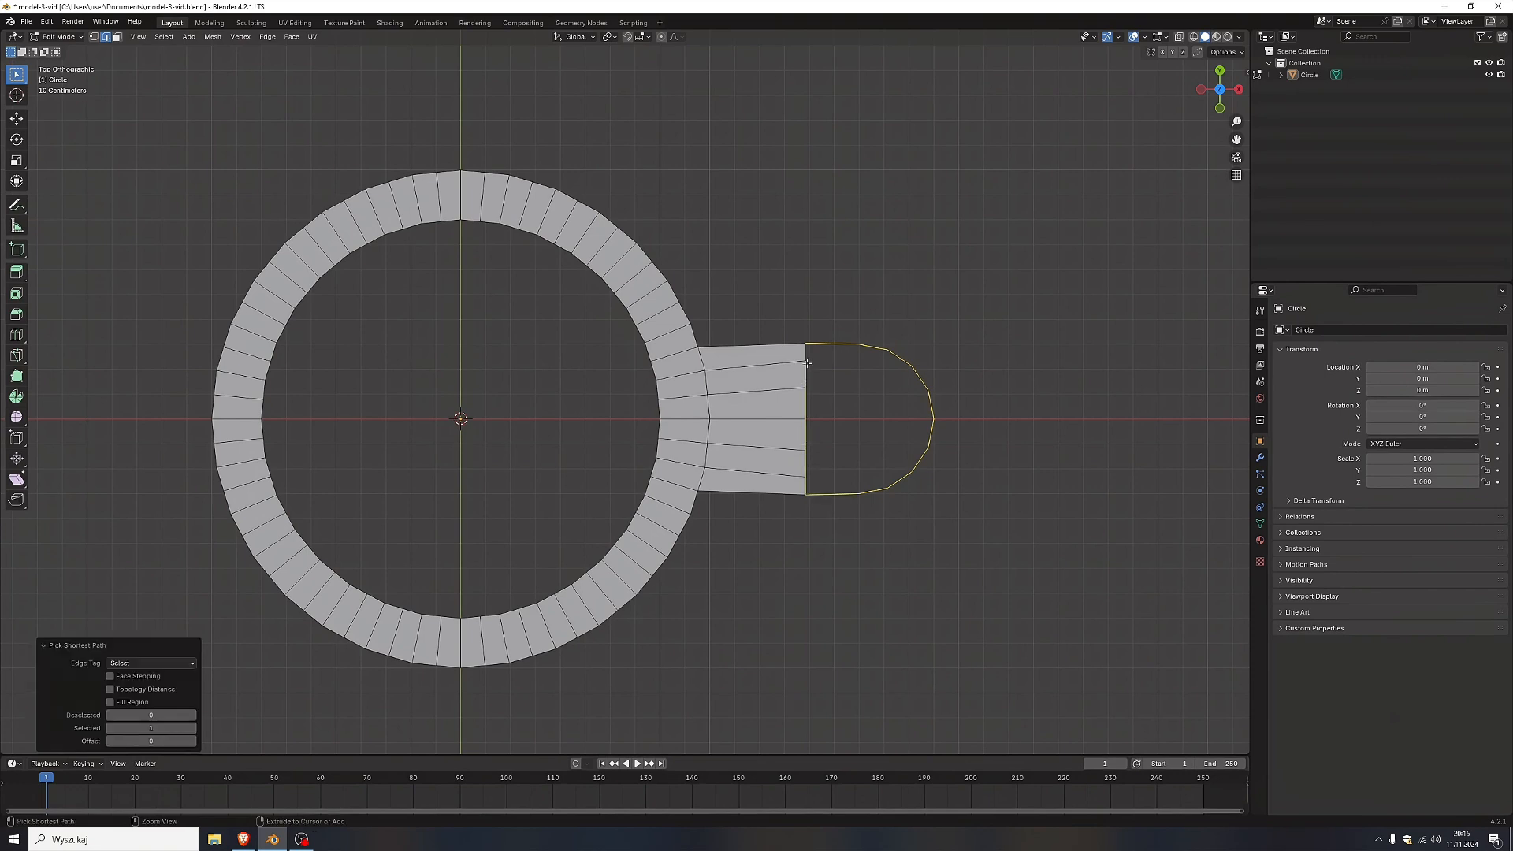
key("e")
right_click(856, 401)
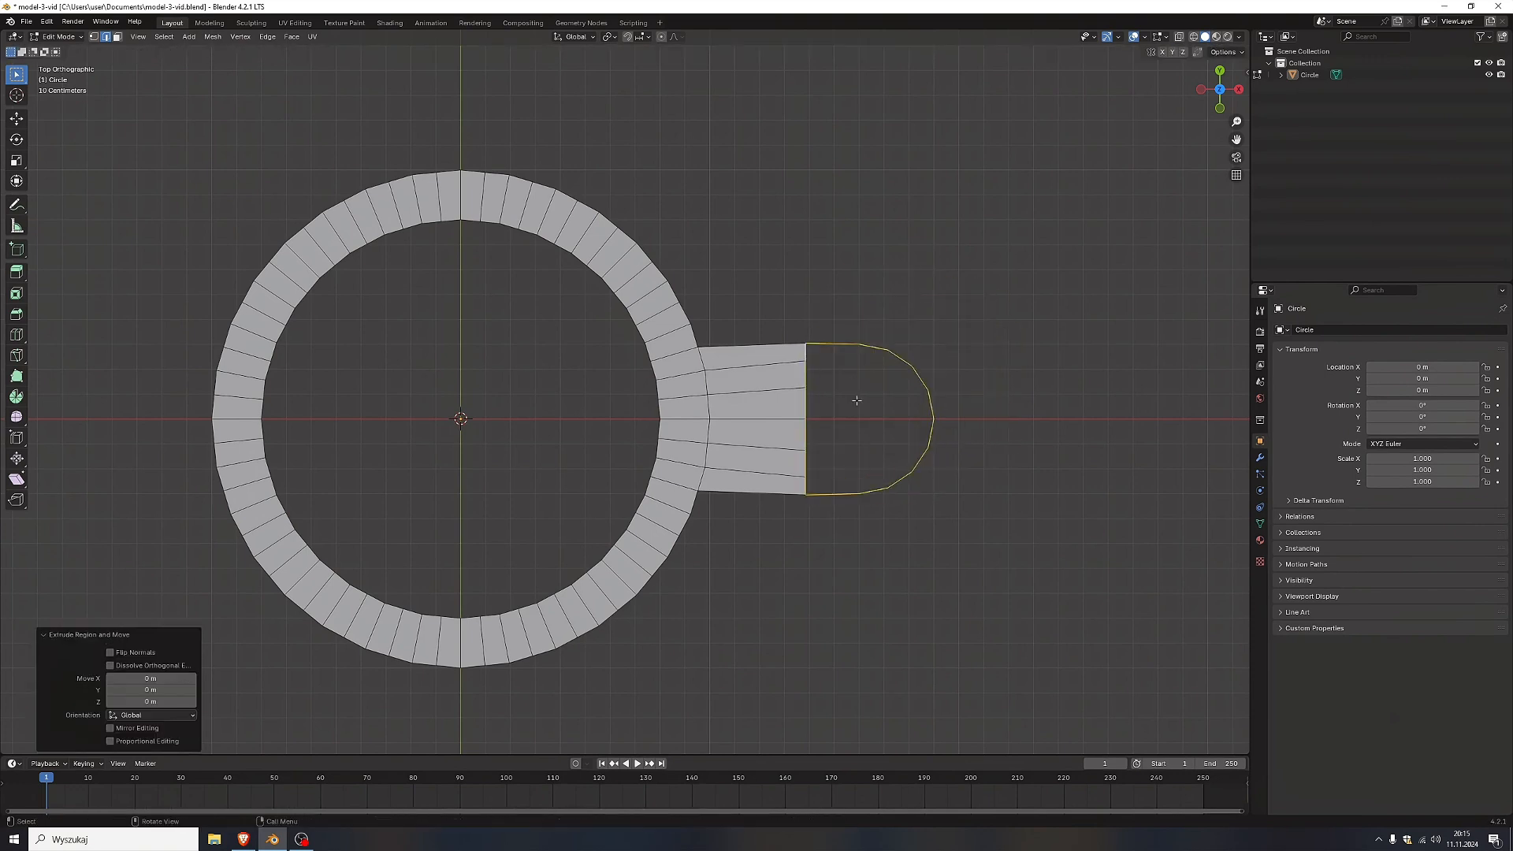
key("s")
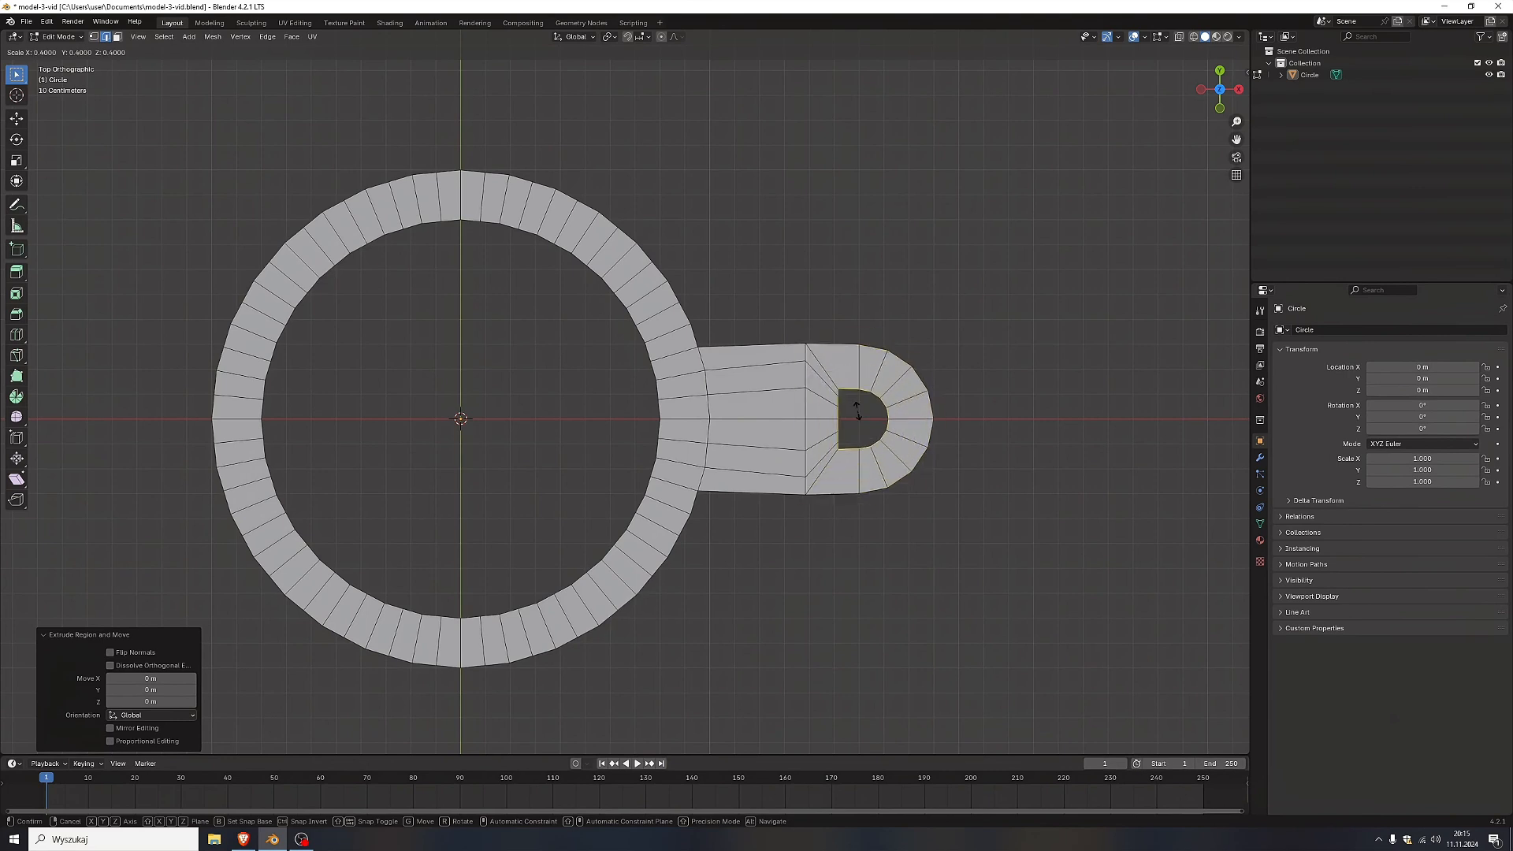
left_click(857, 408)
Round the D-shaped hole in the tab with LoopTools Circle and scale its loop up slightly.
right_click(859, 339)
mouse_move(867, 339)
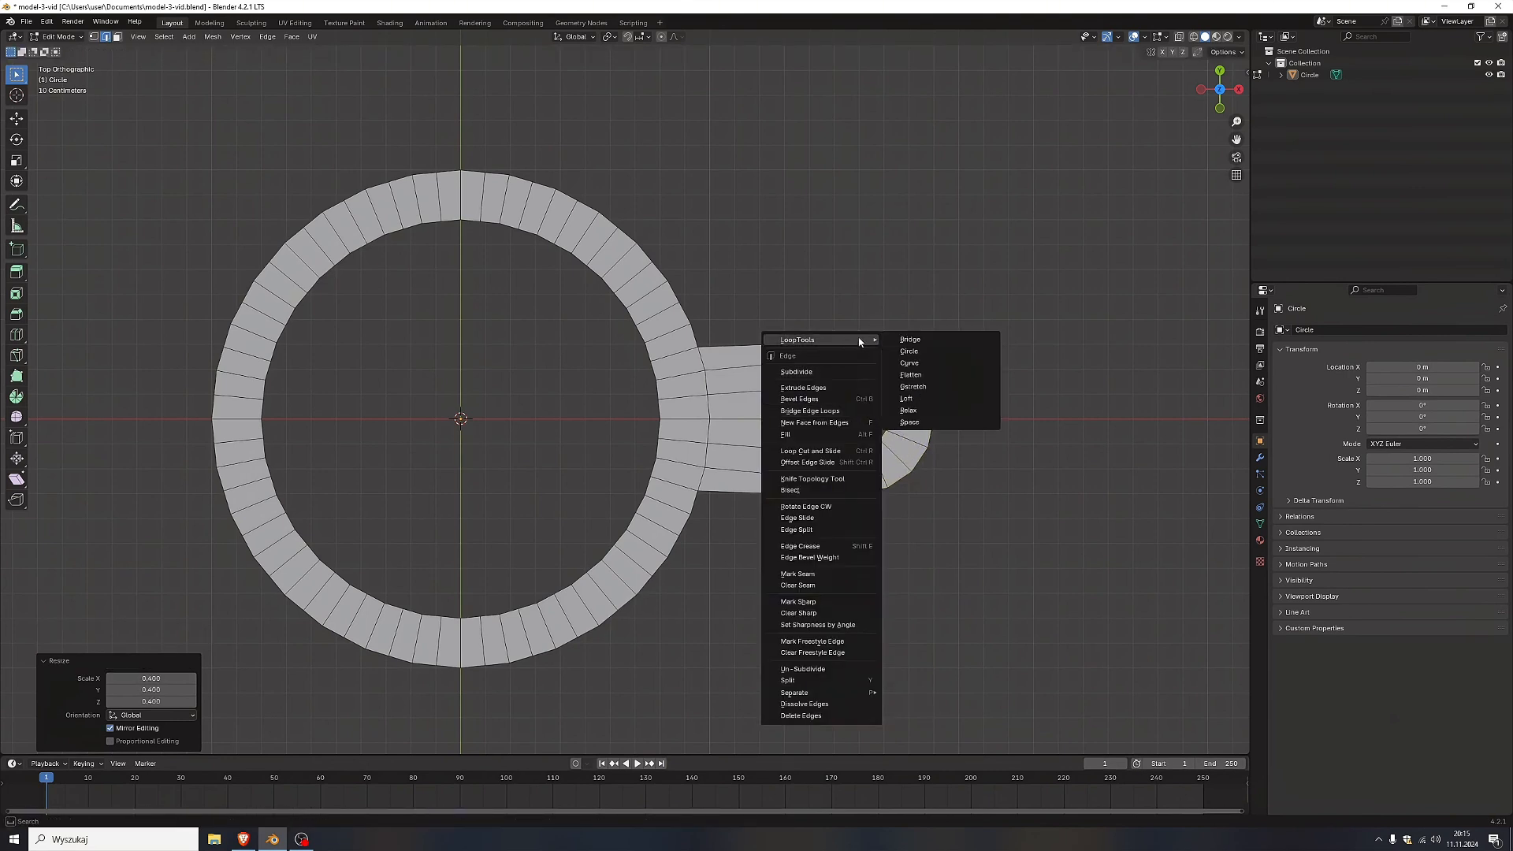
left_click(926, 352)
key("s")
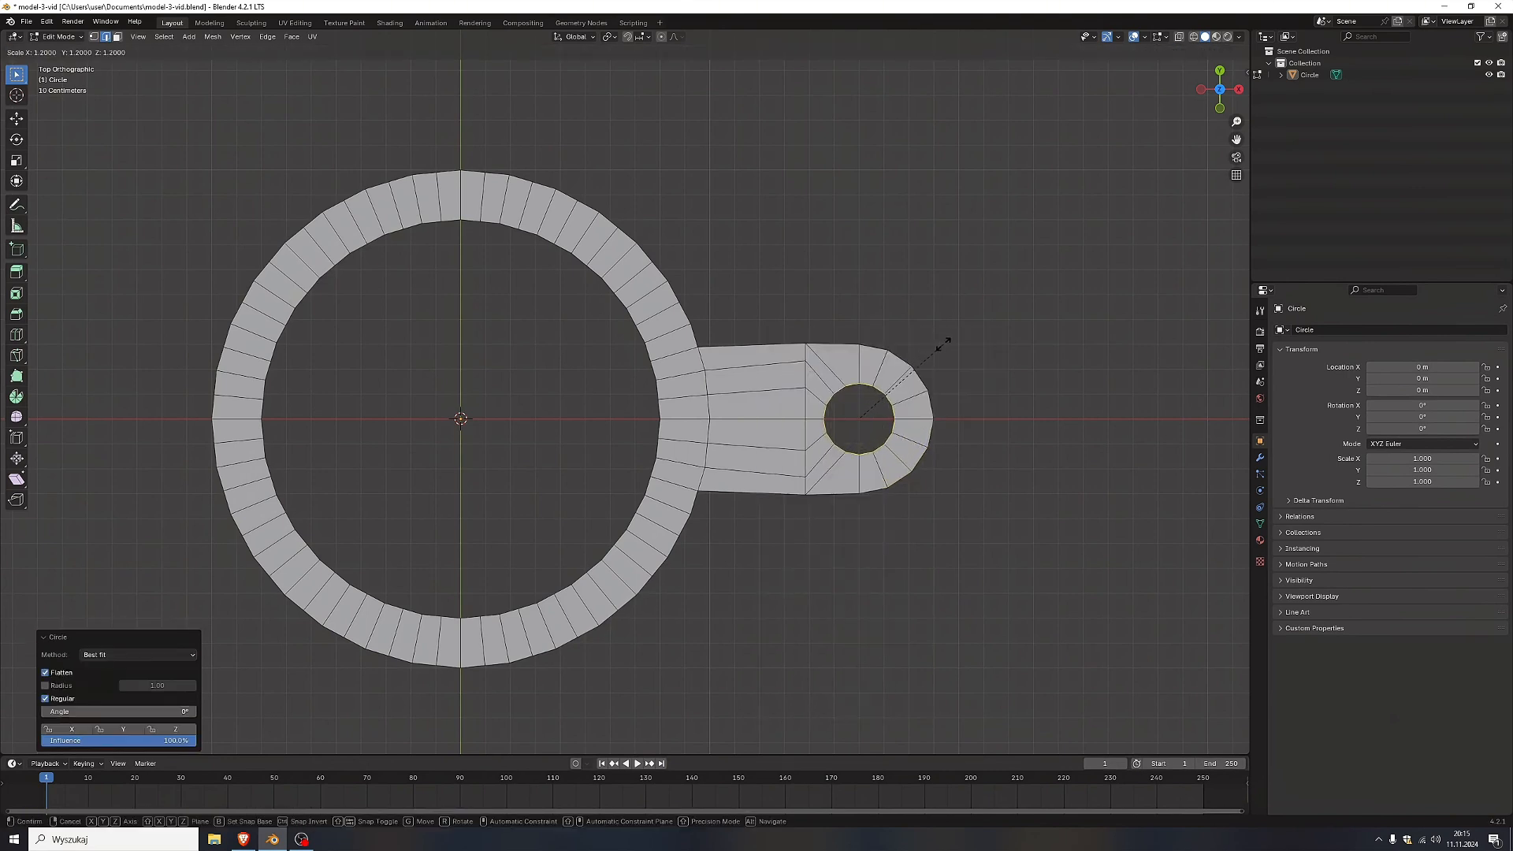
left_click(941, 345, "ctrl")
left_click(951, 371)
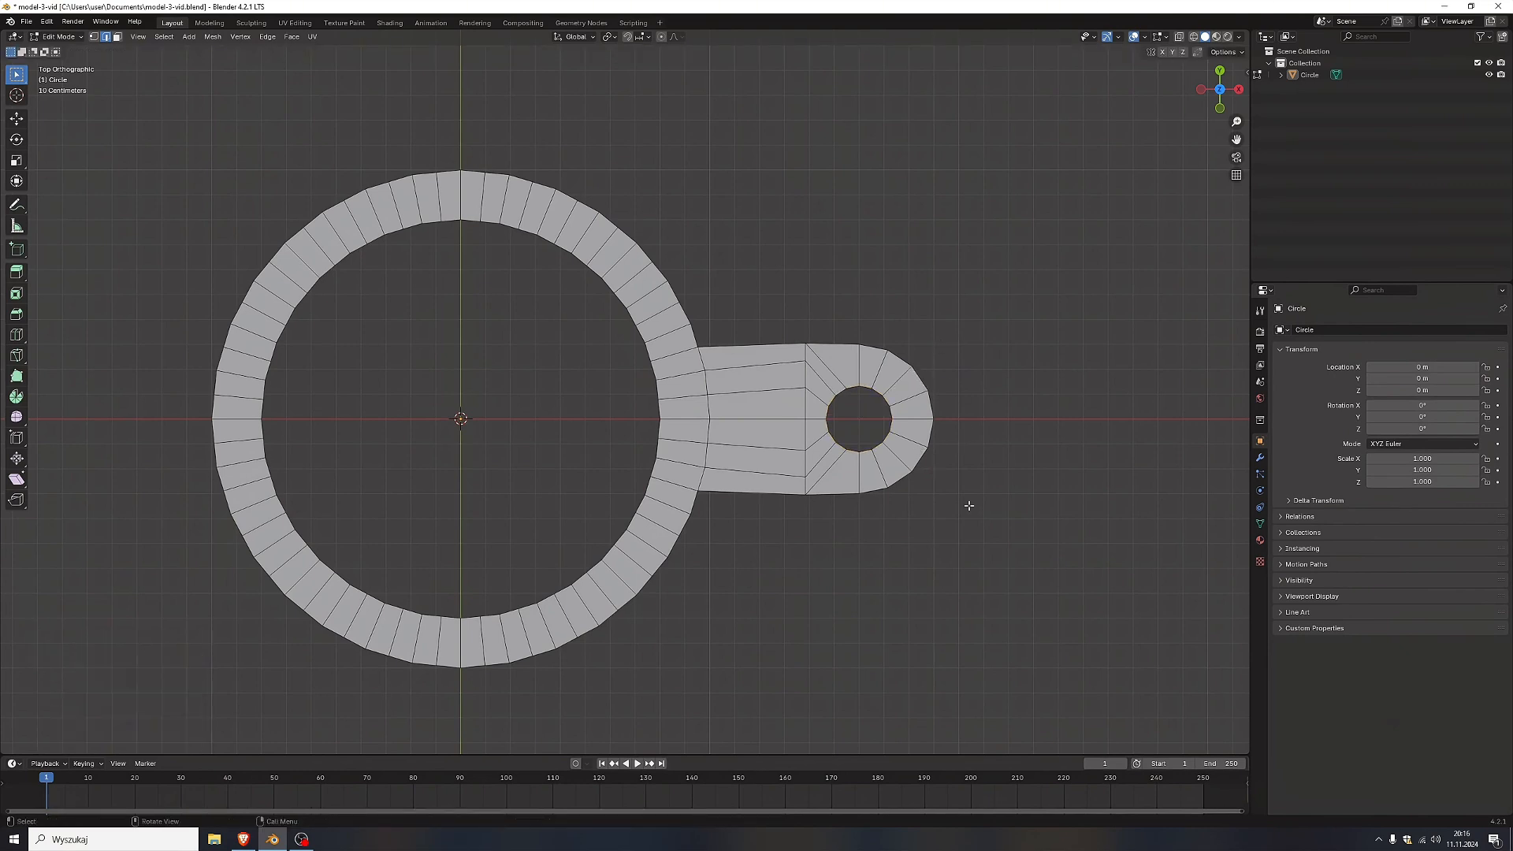
Select the whole mesh and set the transform pivot point to 3D Cursor.
key("a")
key("r")
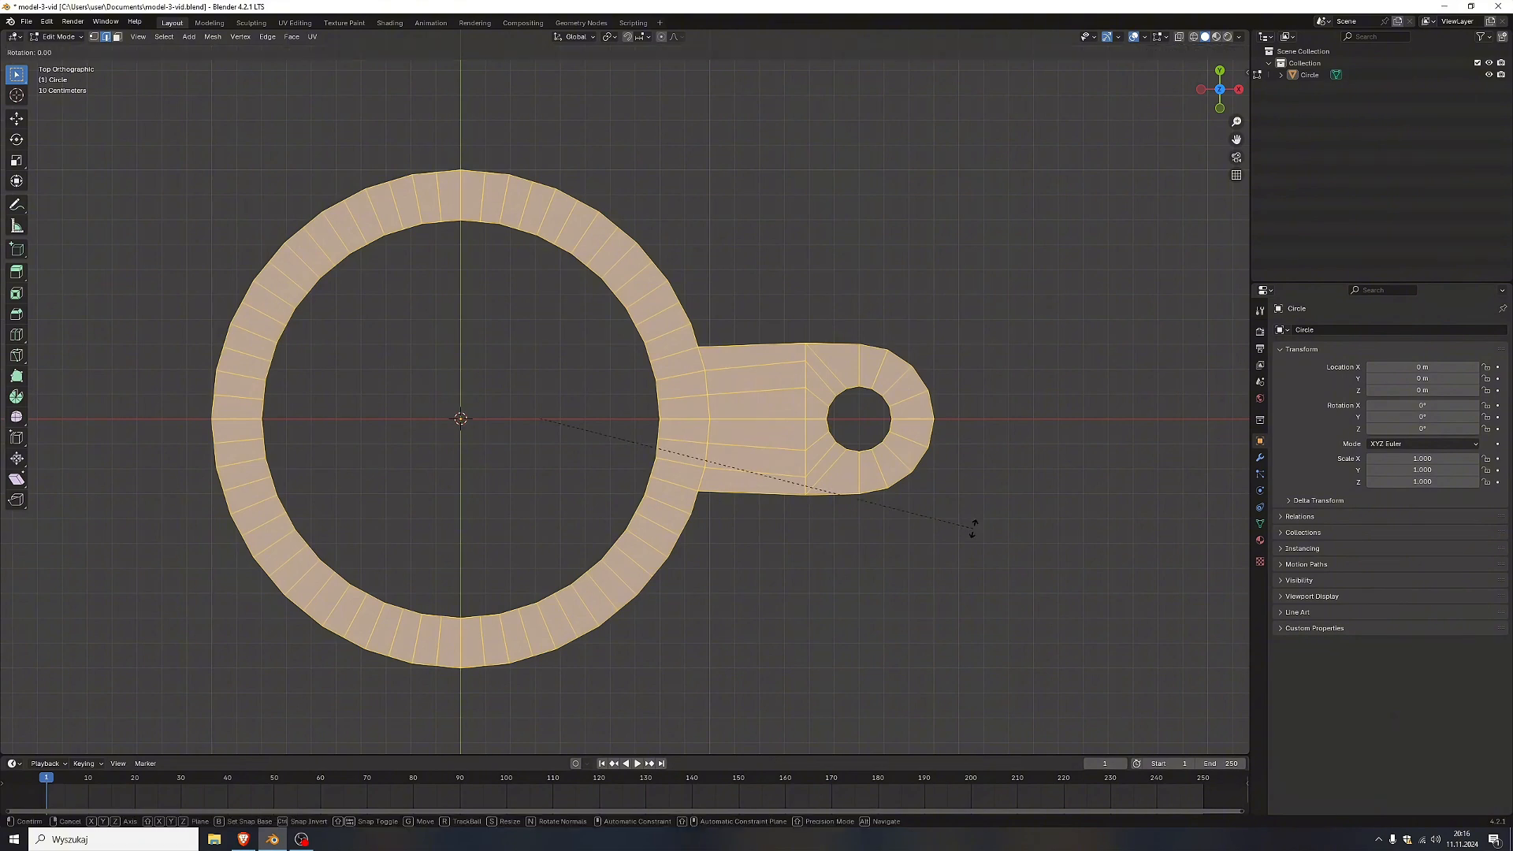
key("Escape")
left_click(583, 38)
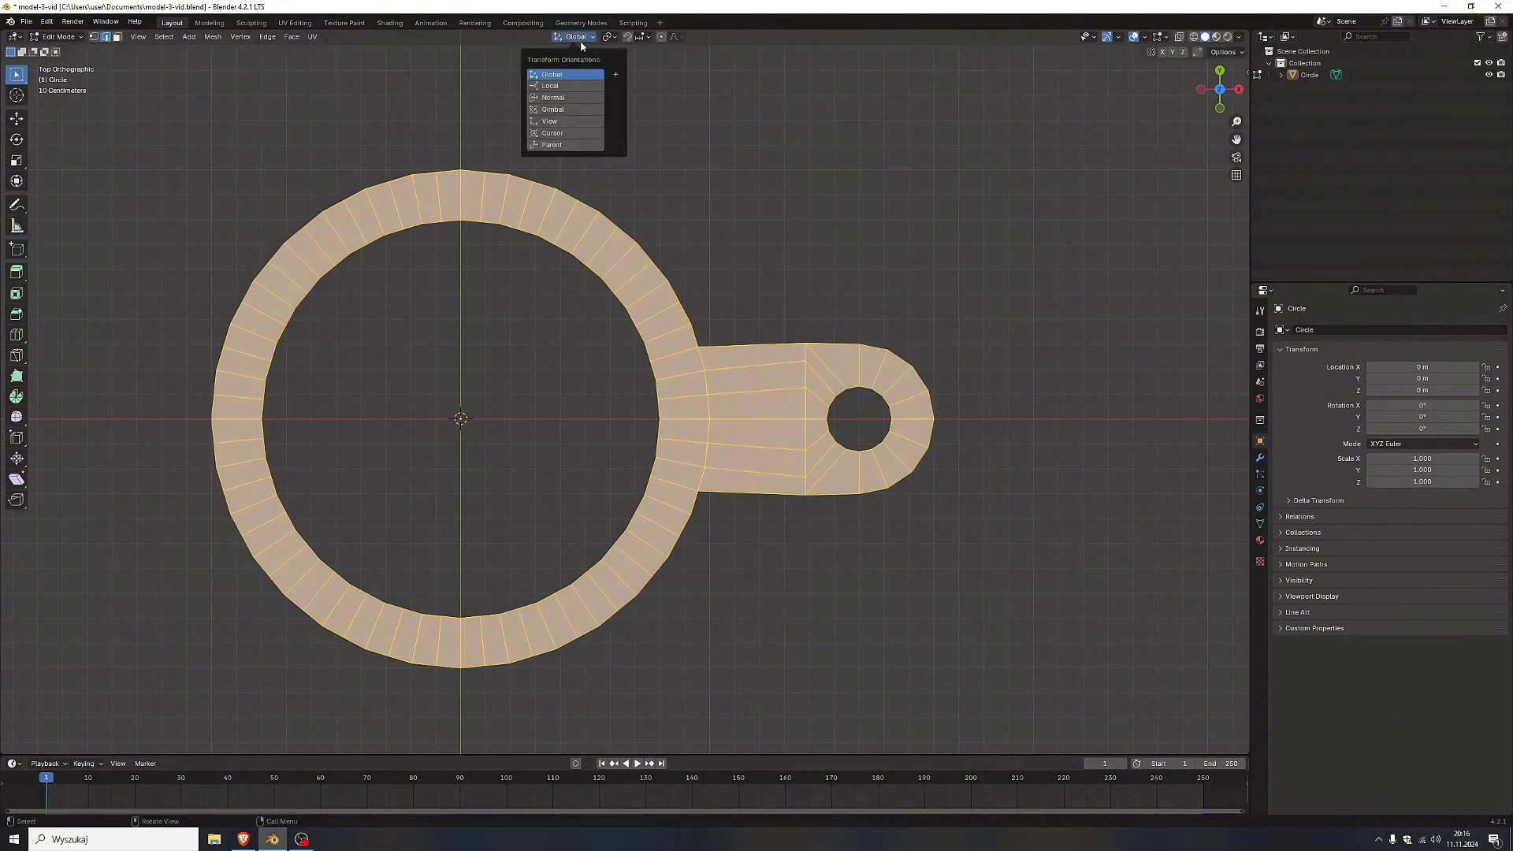
left_click(608, 37)
left_click(609, 77)
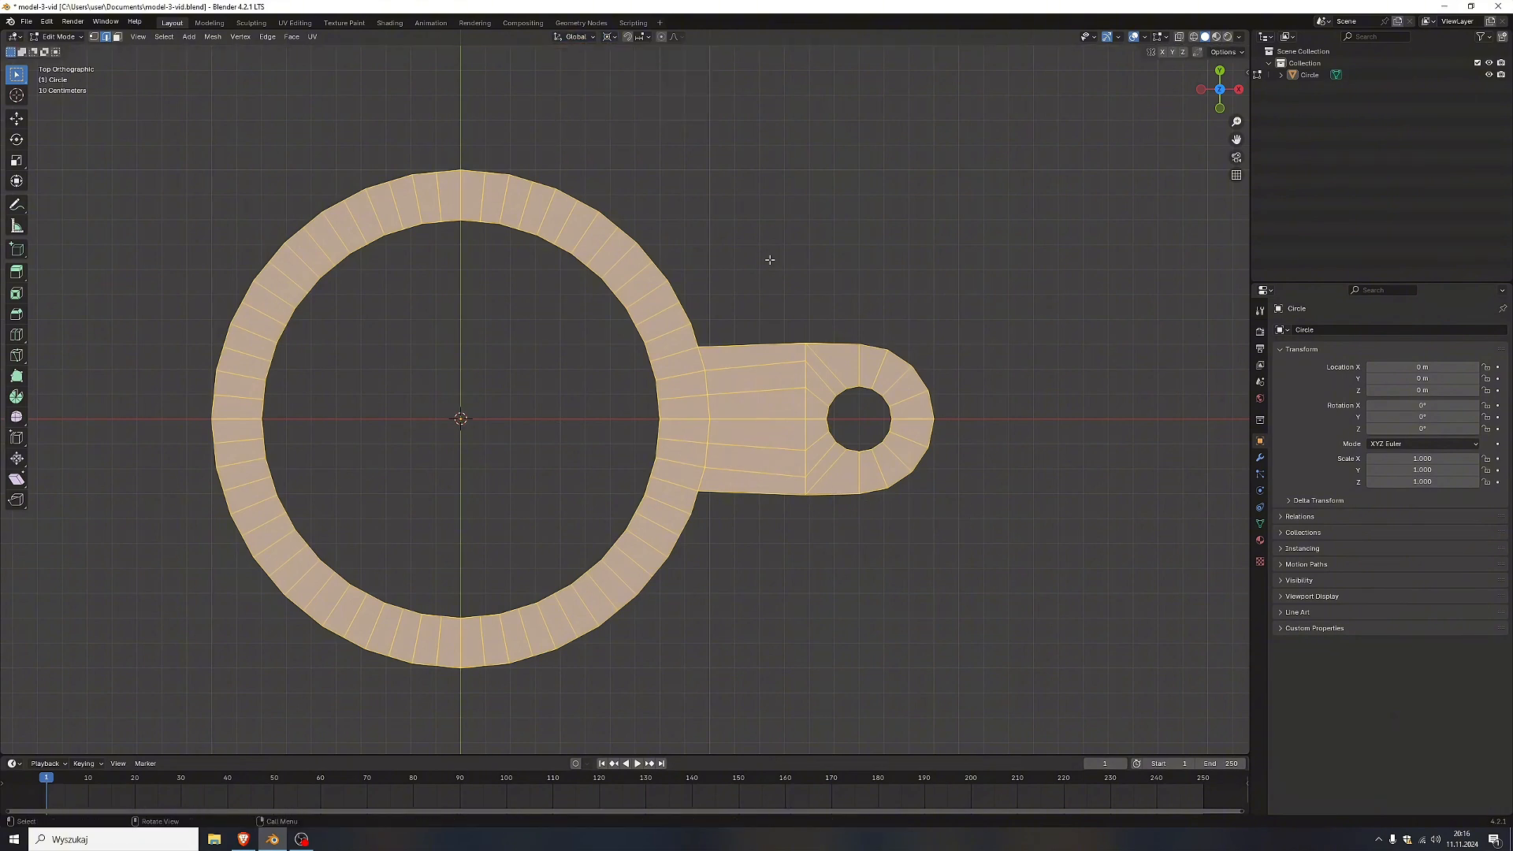
Rotate the whole mesh by 45° around the 3D cursor so the tab points diagonally down and right.
key("r")
left_click(1016, 541)
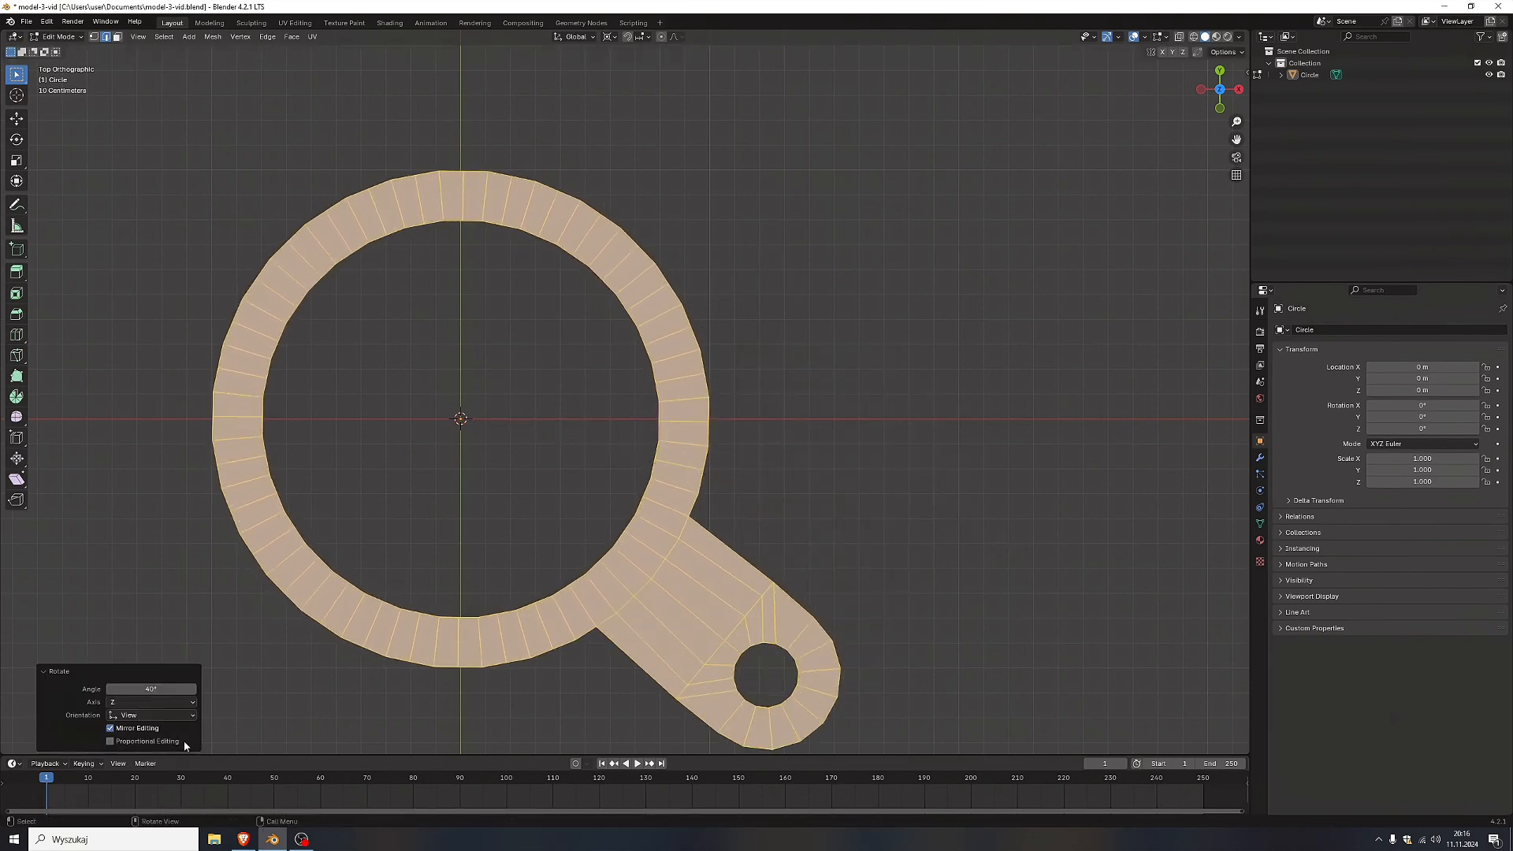
left_click(166, 690)
type("45")
key("Return")
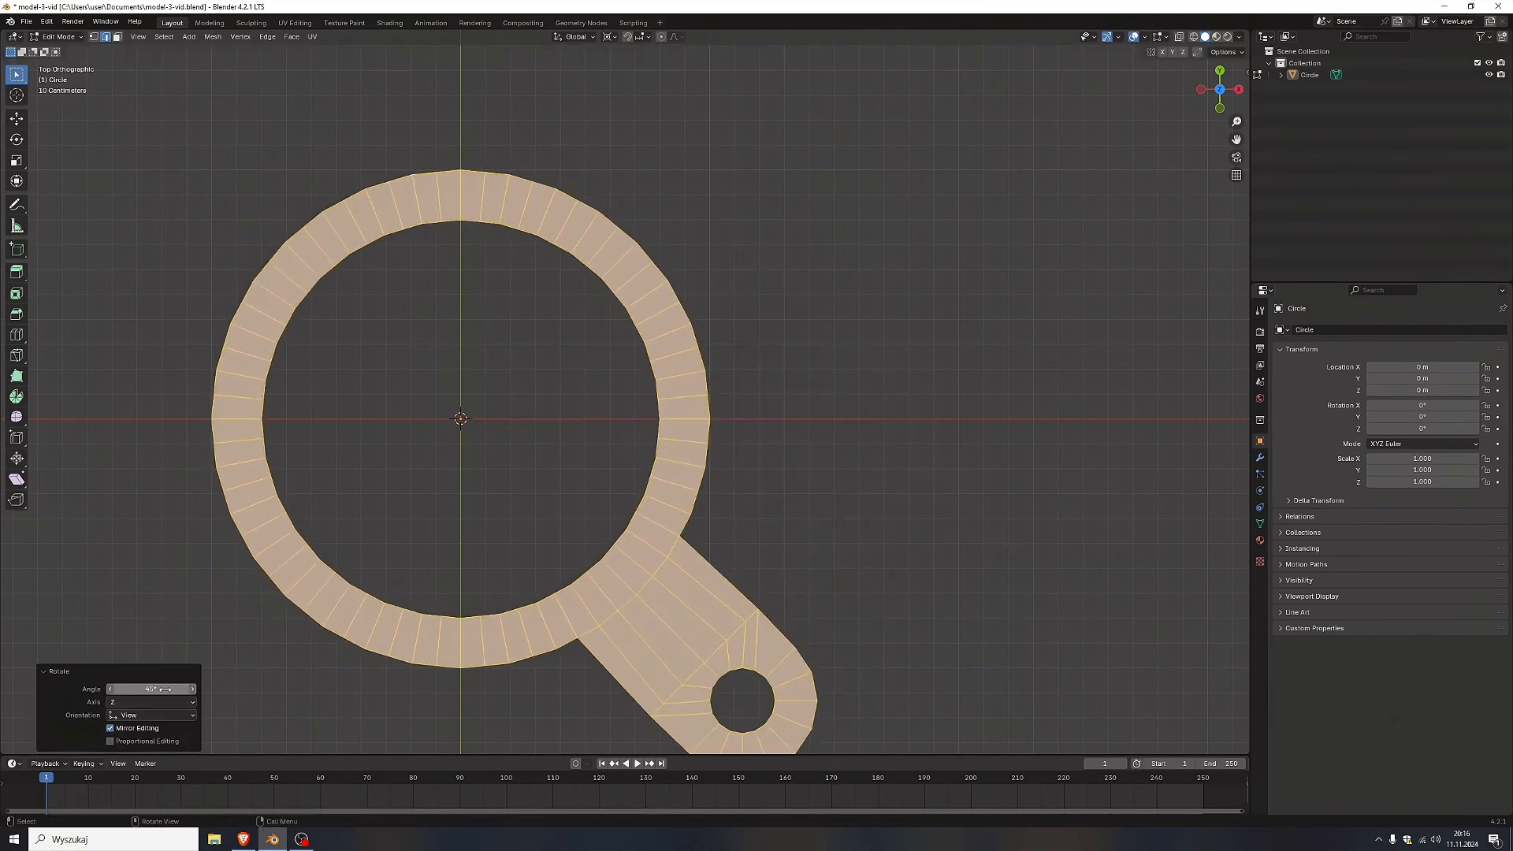
Delete the ring's upper half and lower-left quarter, keeping only the lower-right quarter with the tab.
left_click(160, 438)
left_click_drag(142, 120, 815, 410)
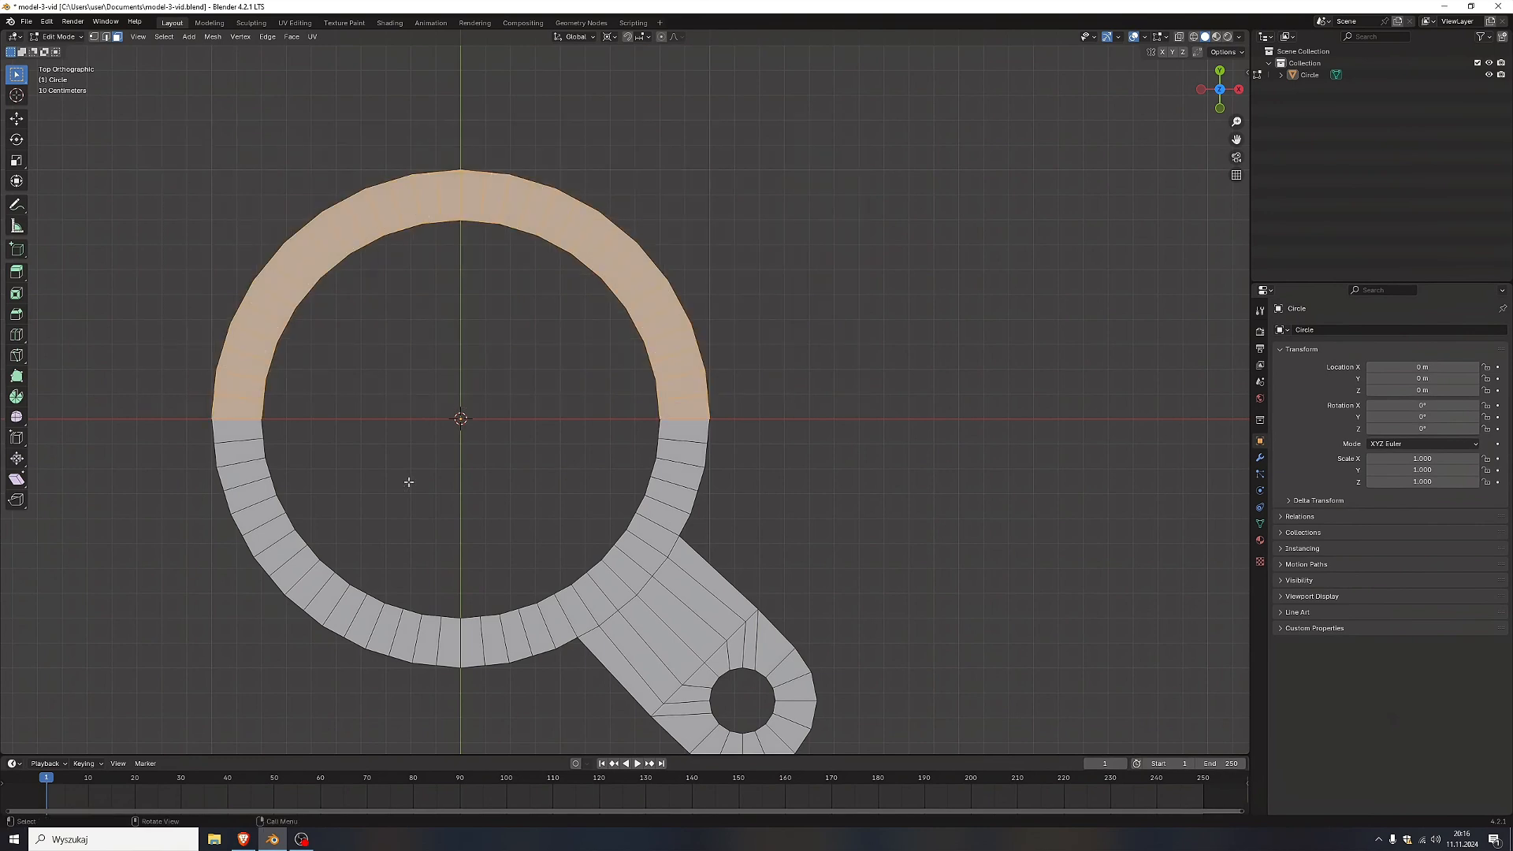
scroll(163, 432, "down", 1)
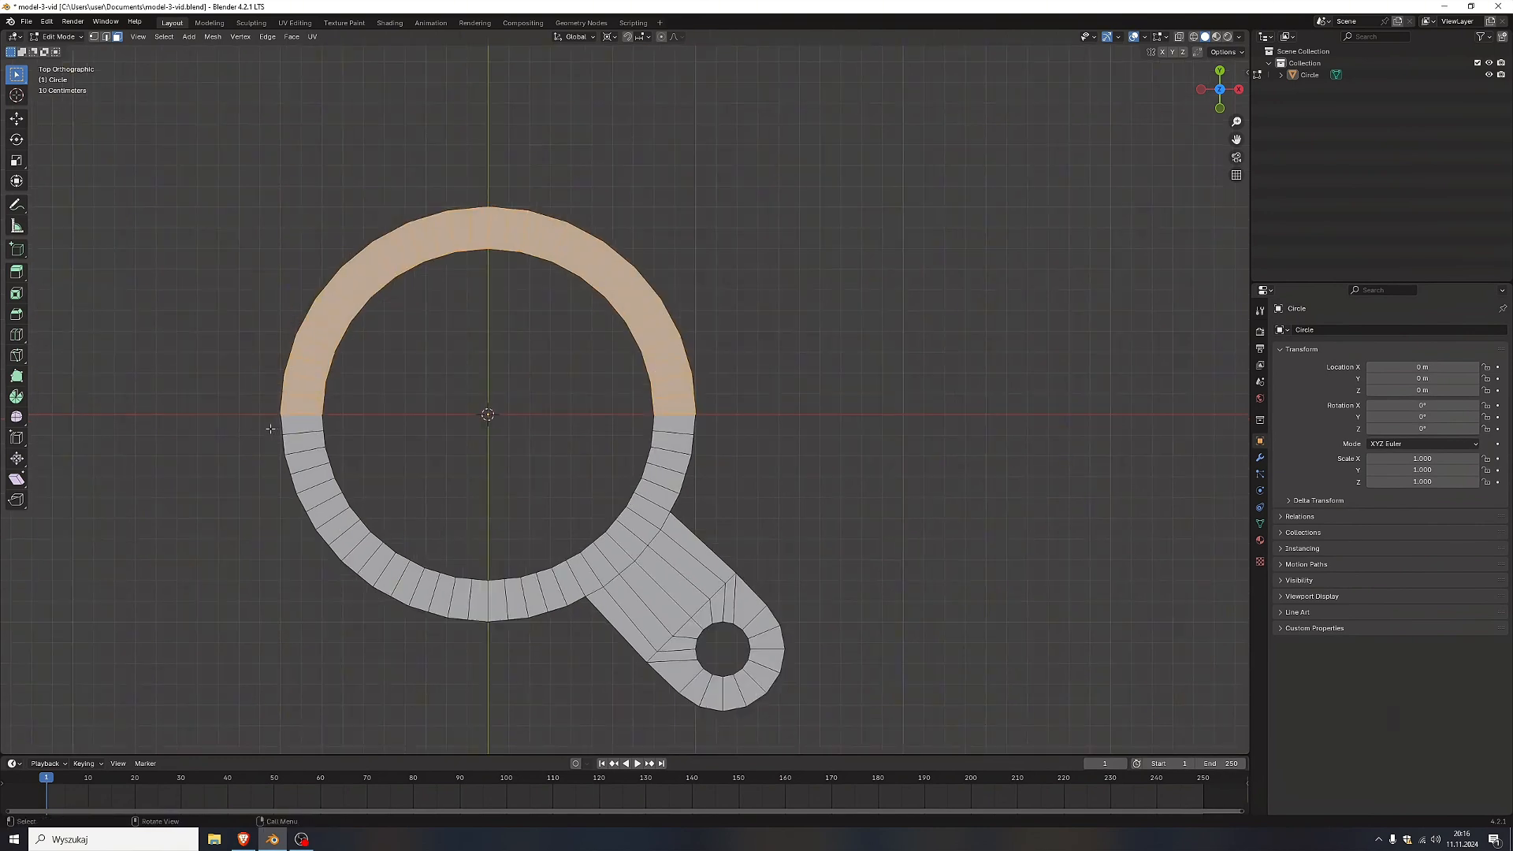
left_click_drag(270, 429, 477, 687, "shift")
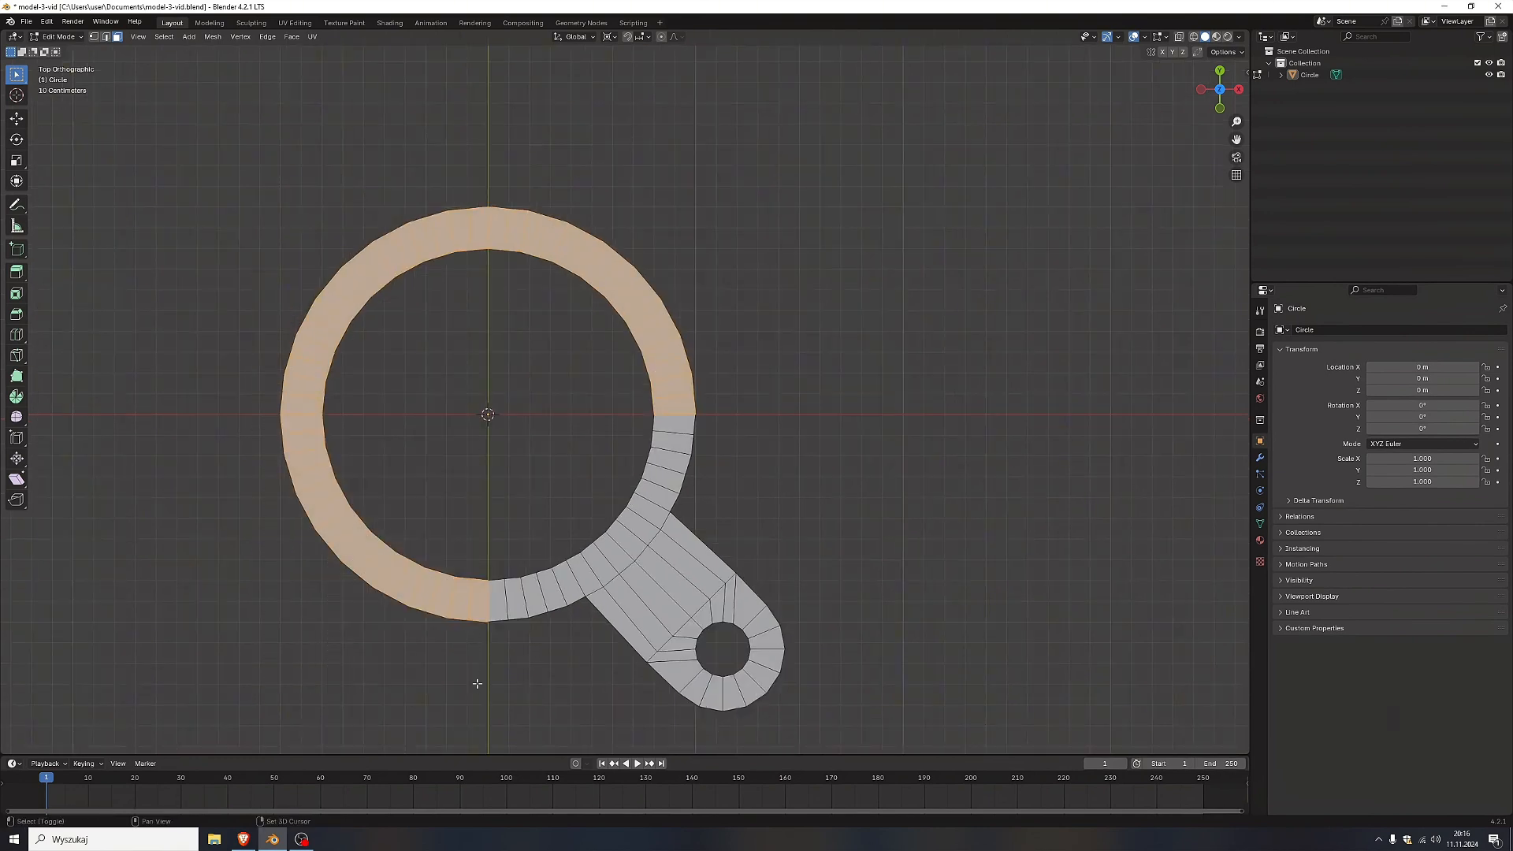
right_click(417, 583)
key("x")
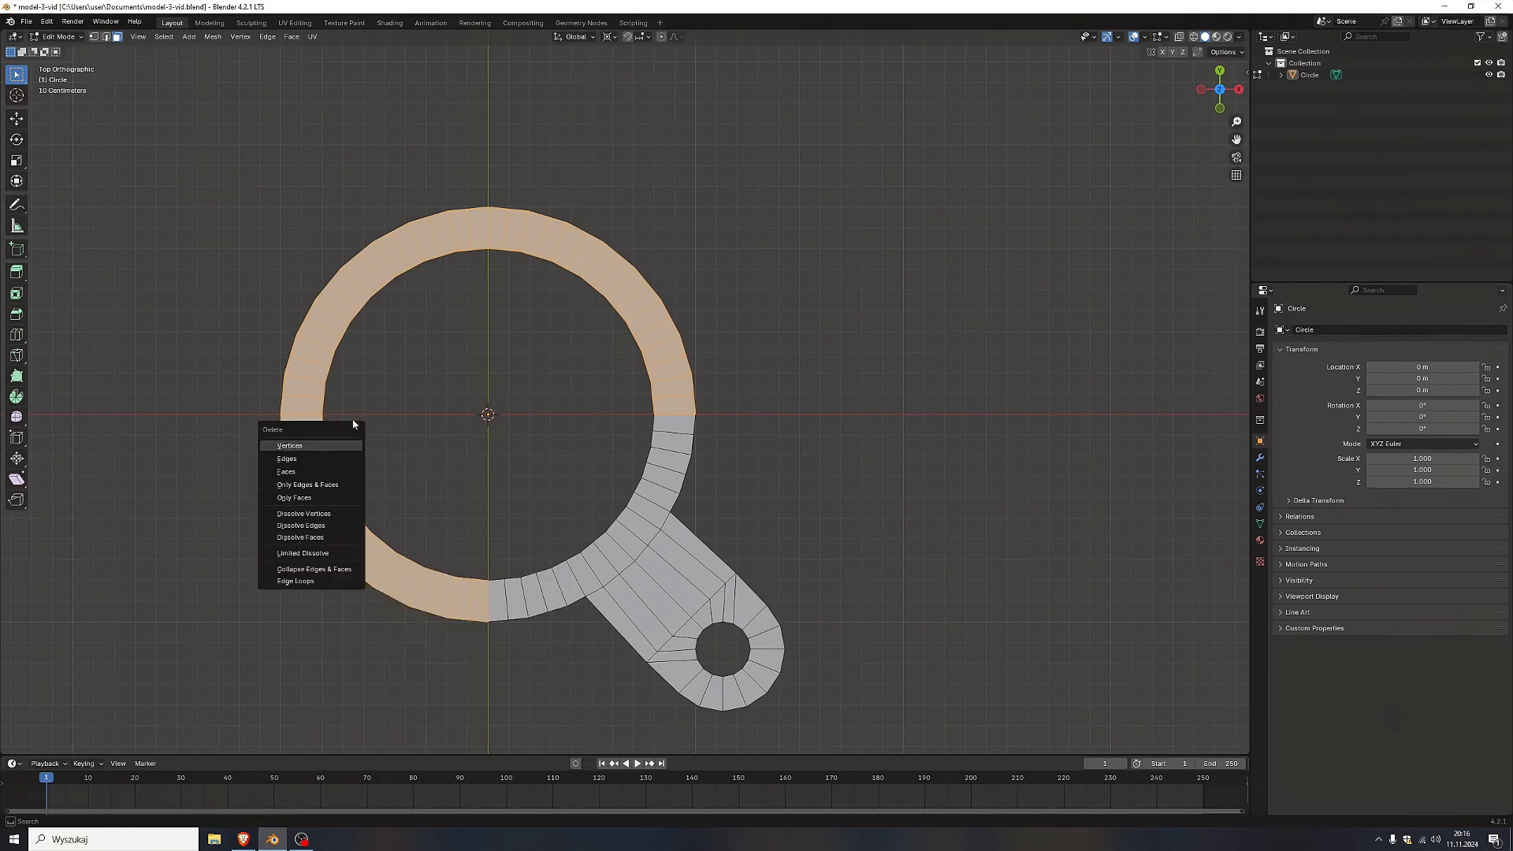
left_click(312, 537)
right_click(325, 538)
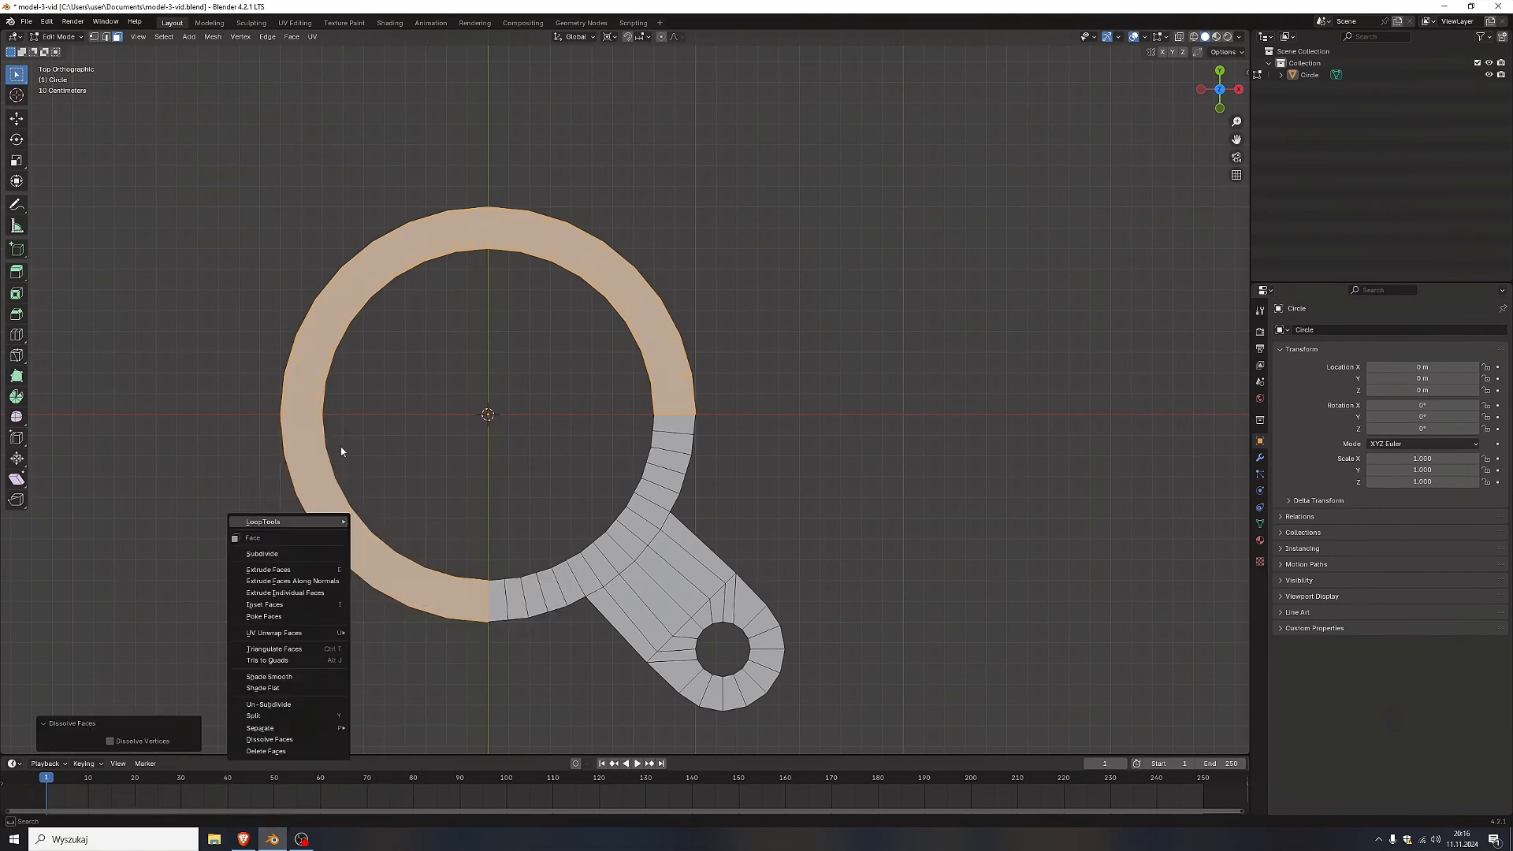
key("x")
left_click(345, 358)
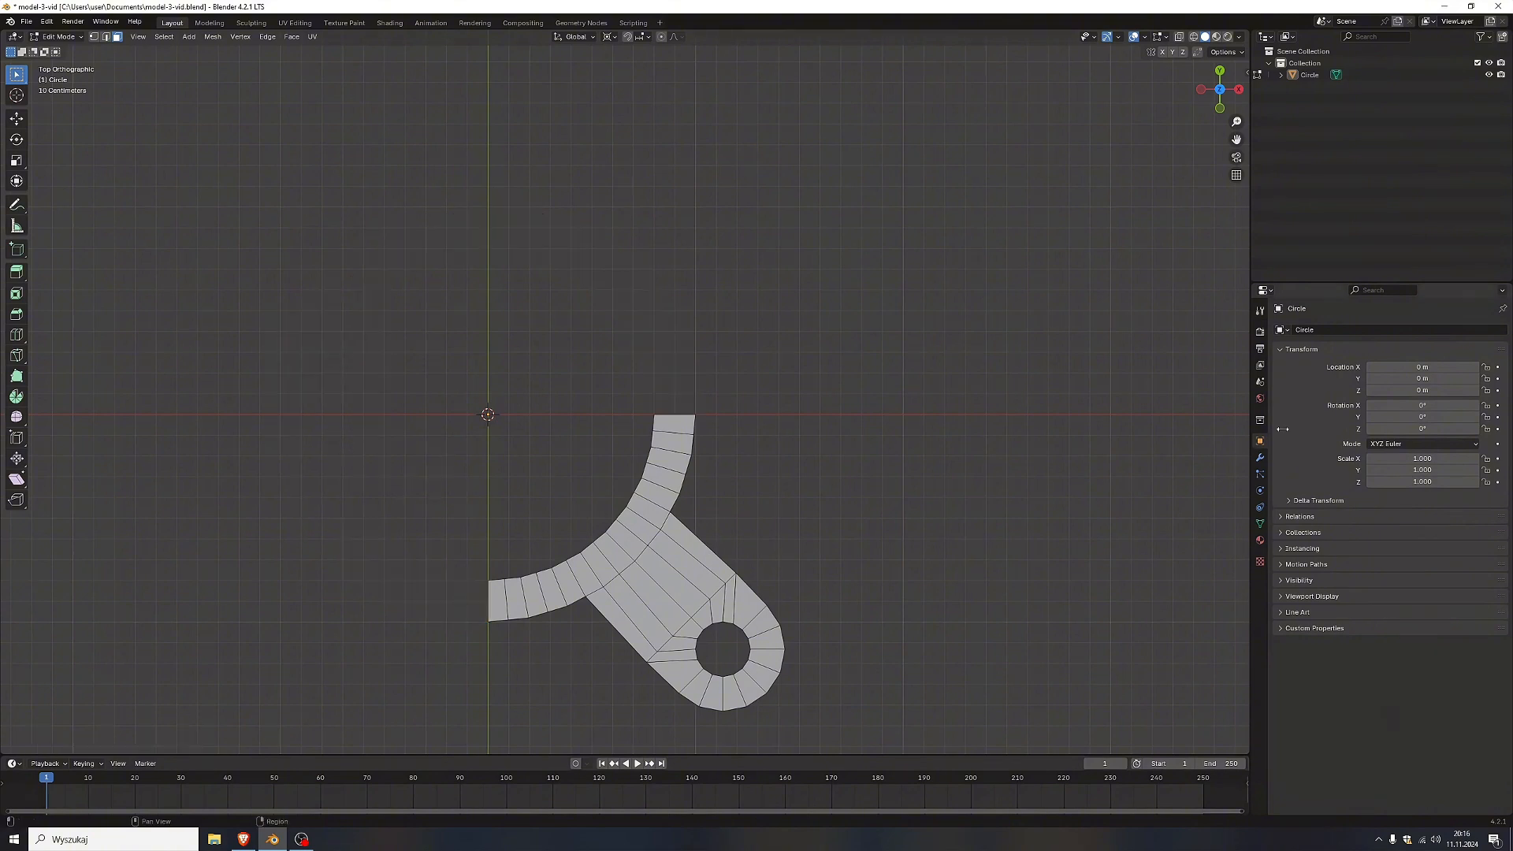
Set the pivot point to Median Point and add a Mirror modifier across the X and Y axes.
left_click(610, 36)
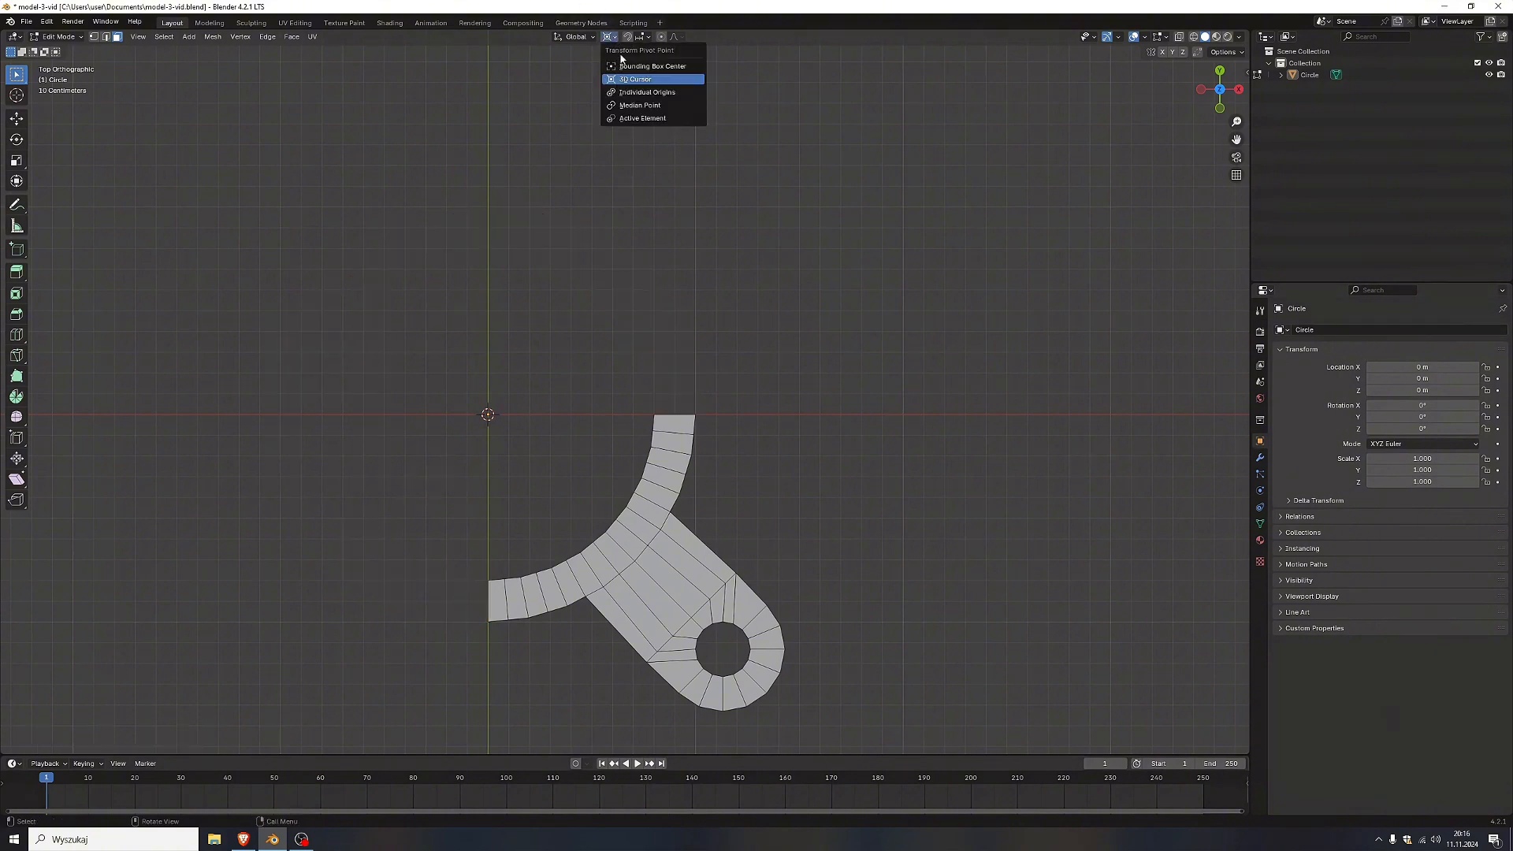
left_click(651, 109)
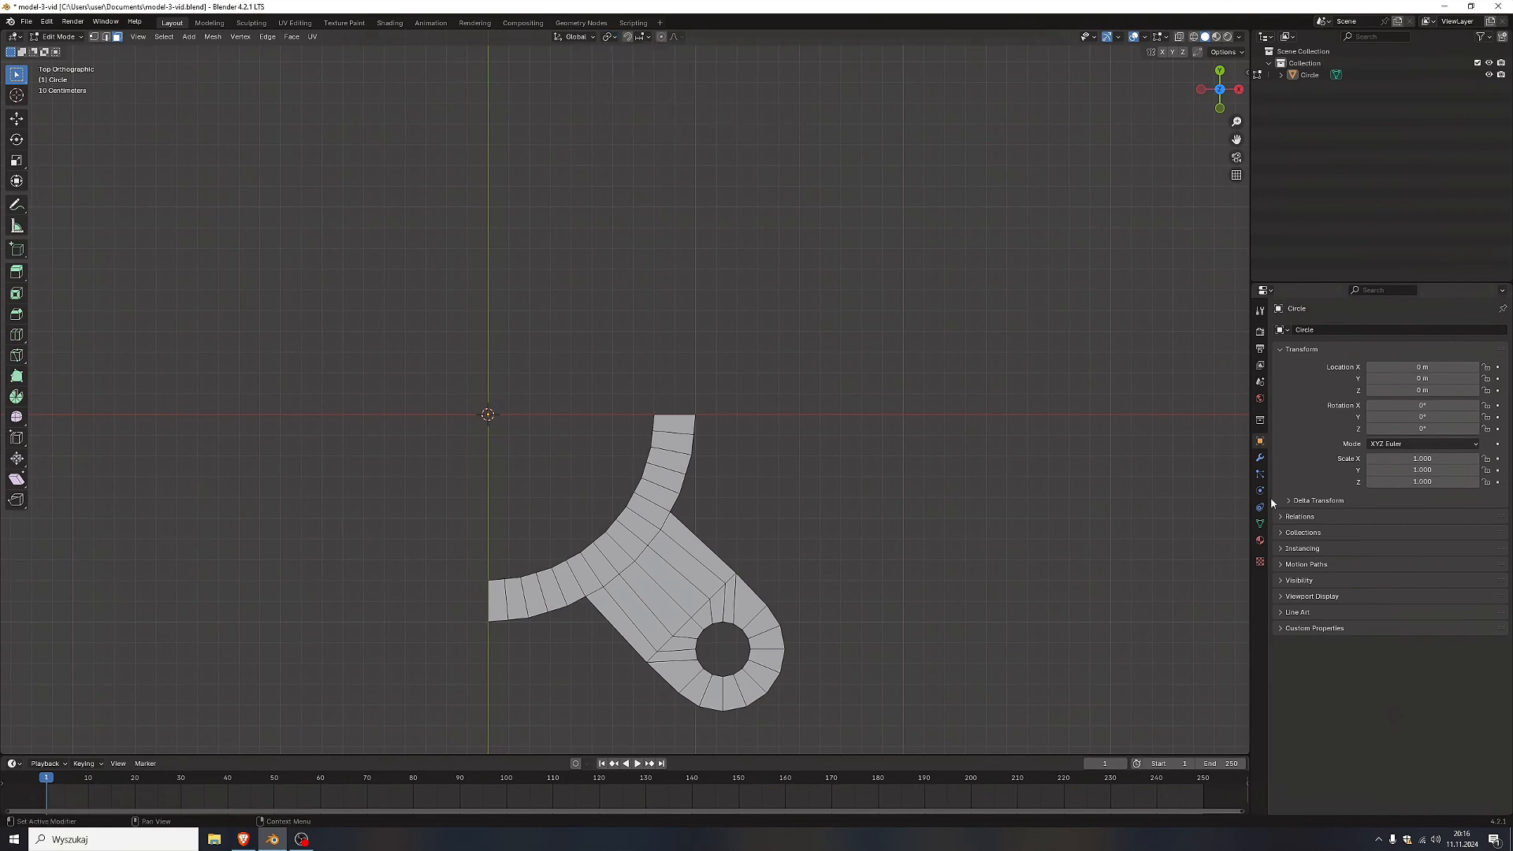
left_click(1261, 458)
left_click(1347, 328)
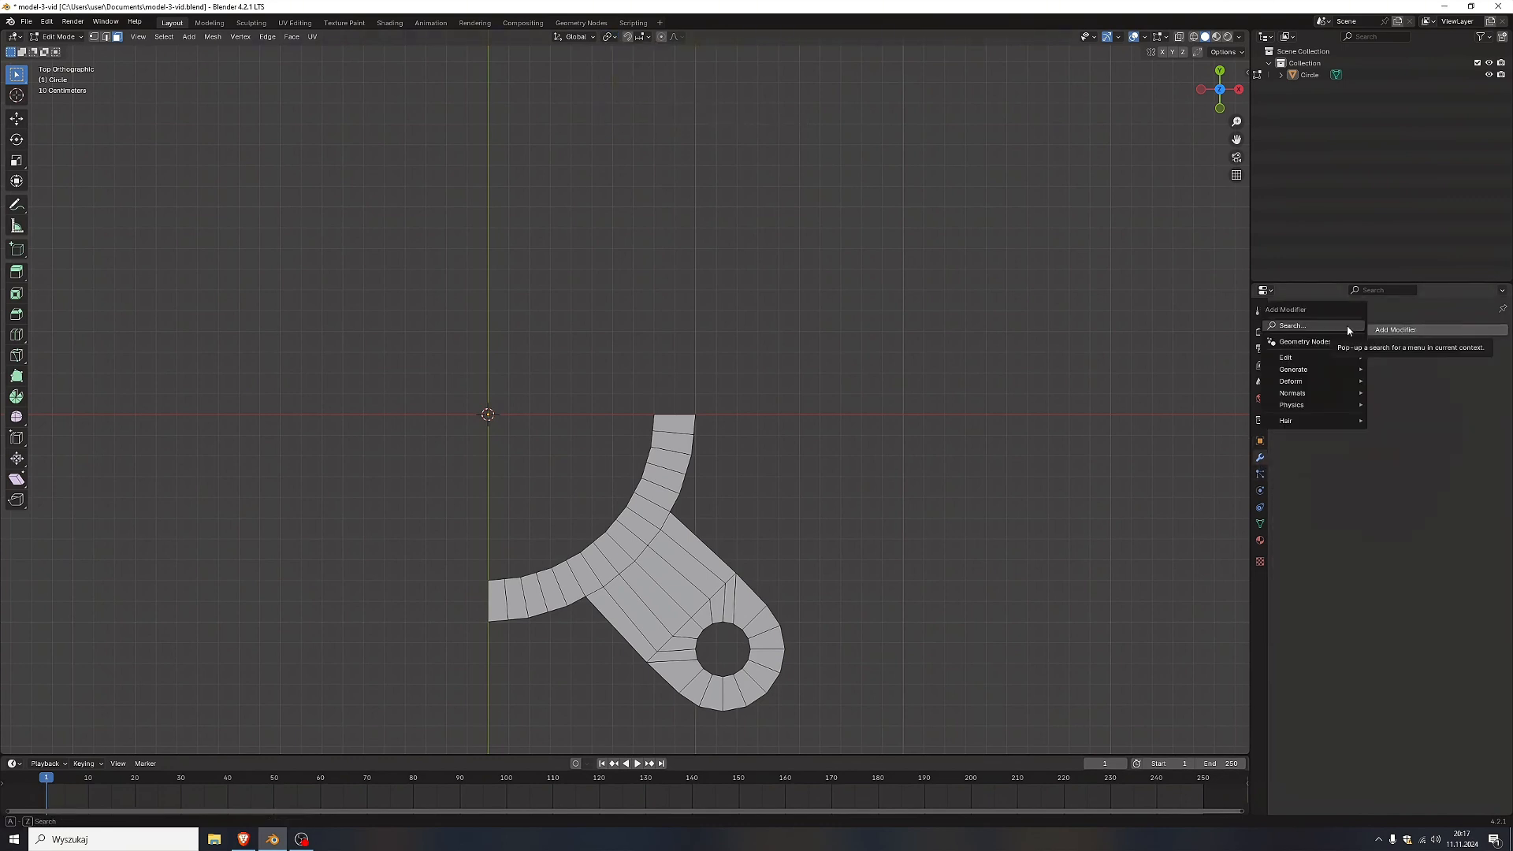
type("mir")
key("Return")
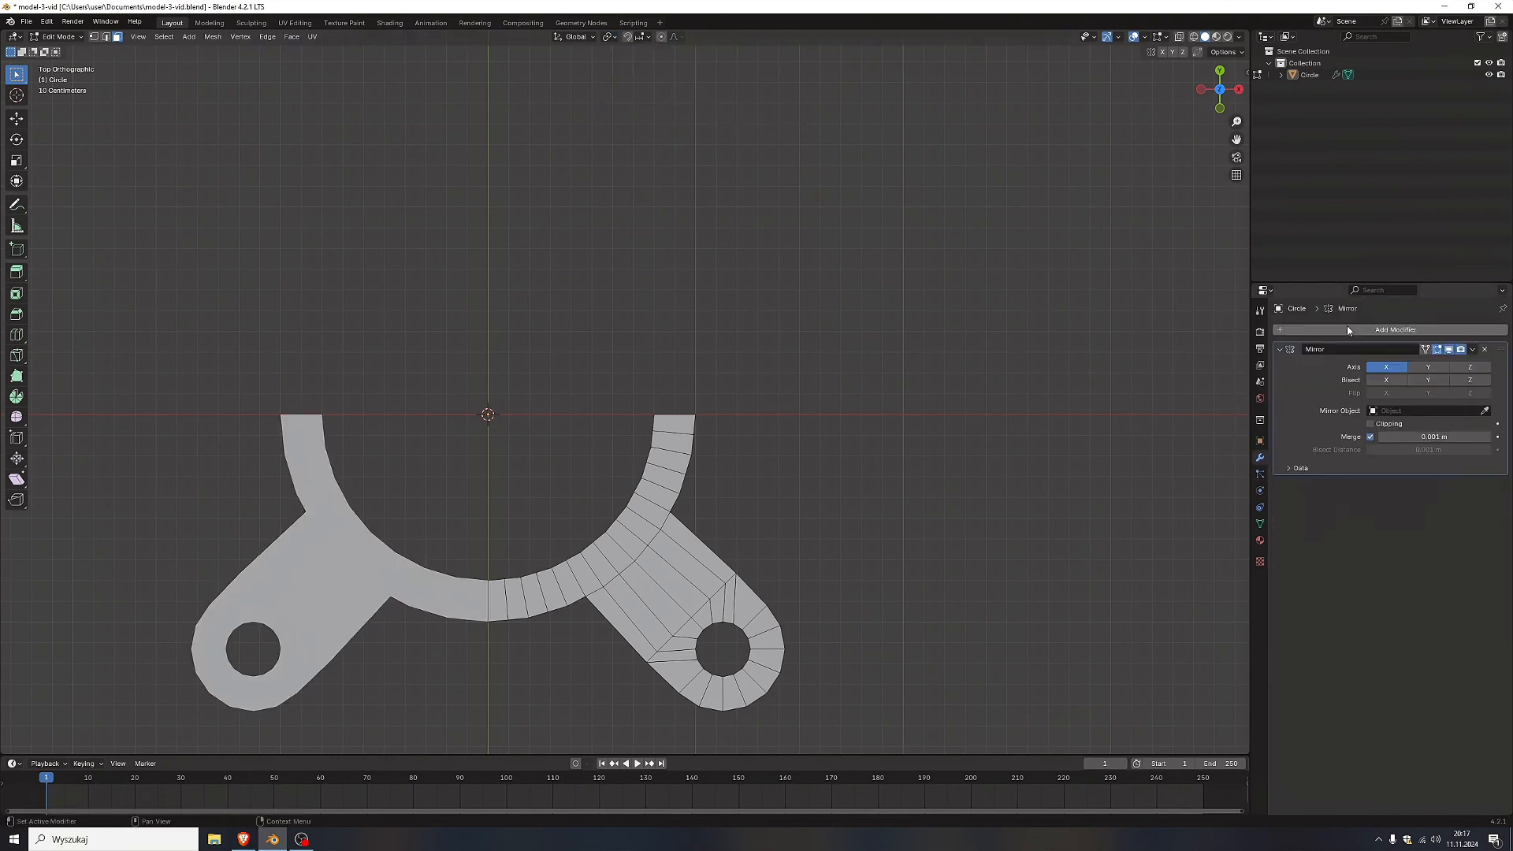
left_click(1428, 368)
Select the inner arc edges of the quarter ring and round them with LoopTools Circle.
left_click(498, 584)
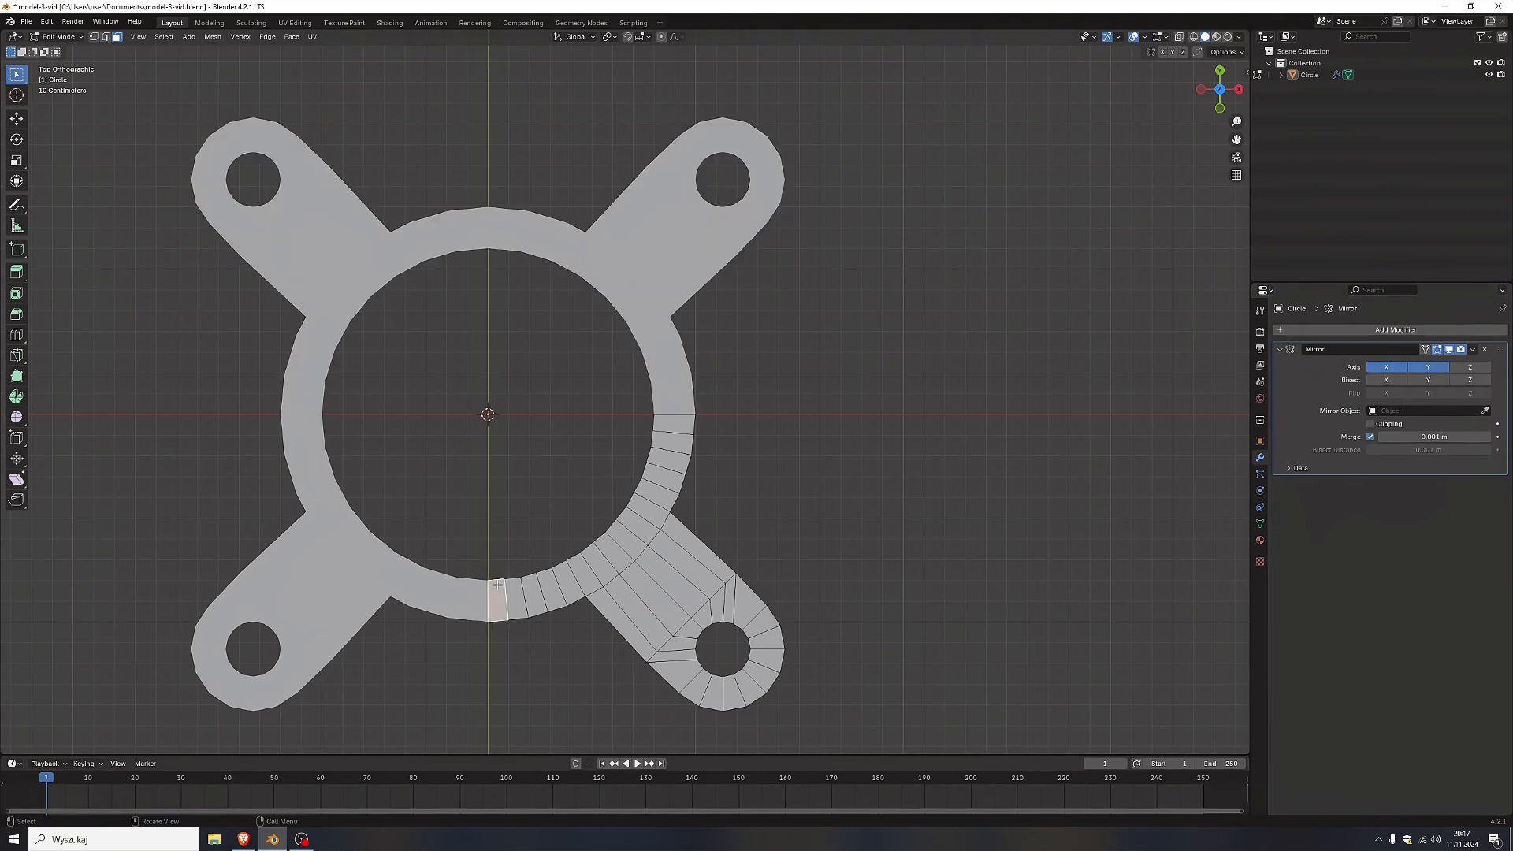
key("2")
left_click(498, 580)
left_click(653, 423, "shift")
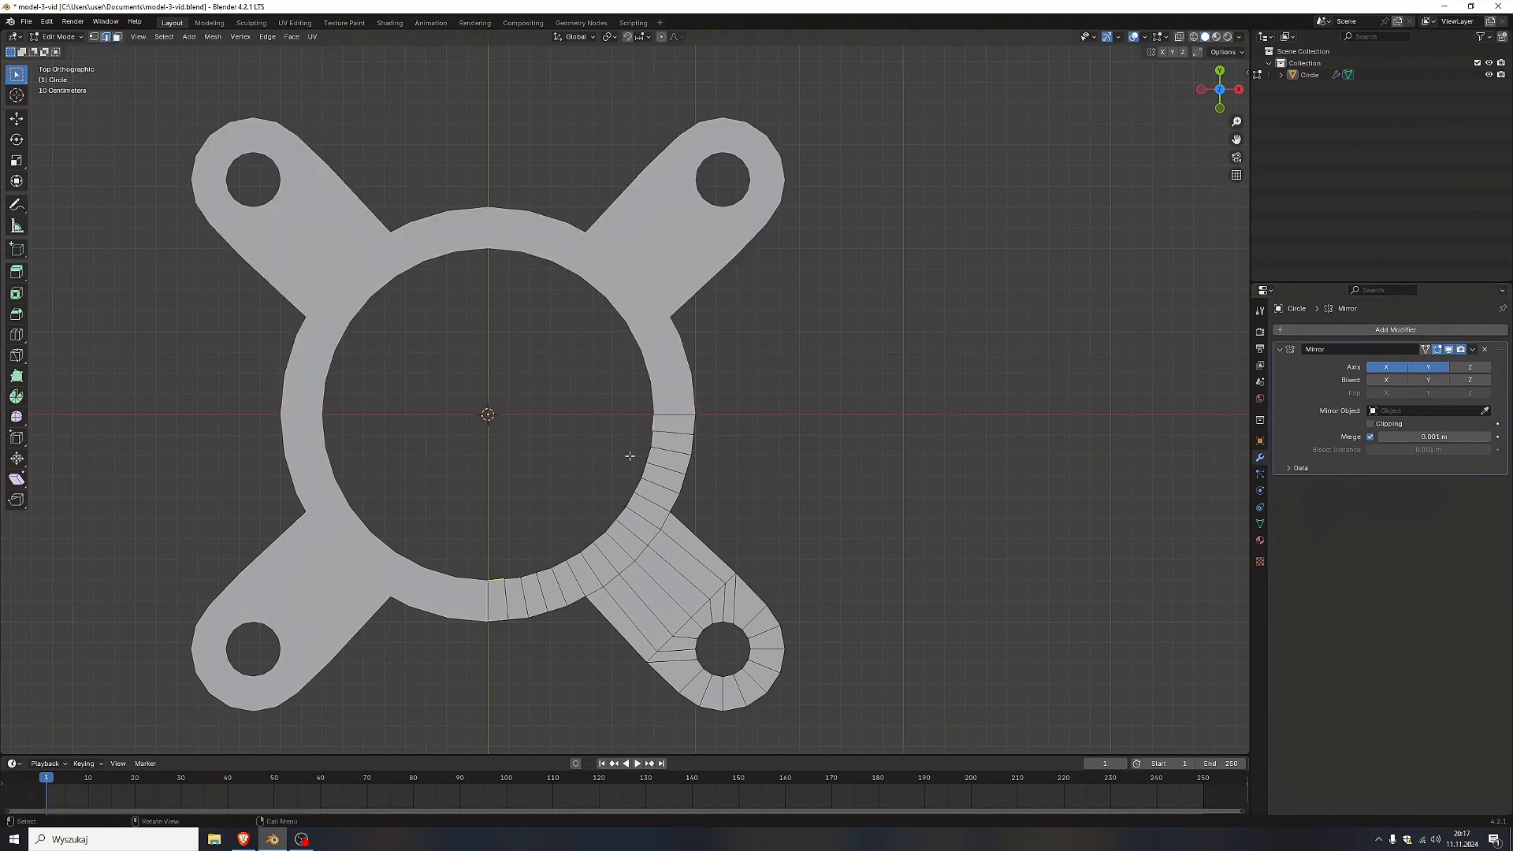
left_click(655, 424, "ctrl")
right_click(655, 424)
left_click(725, 423)
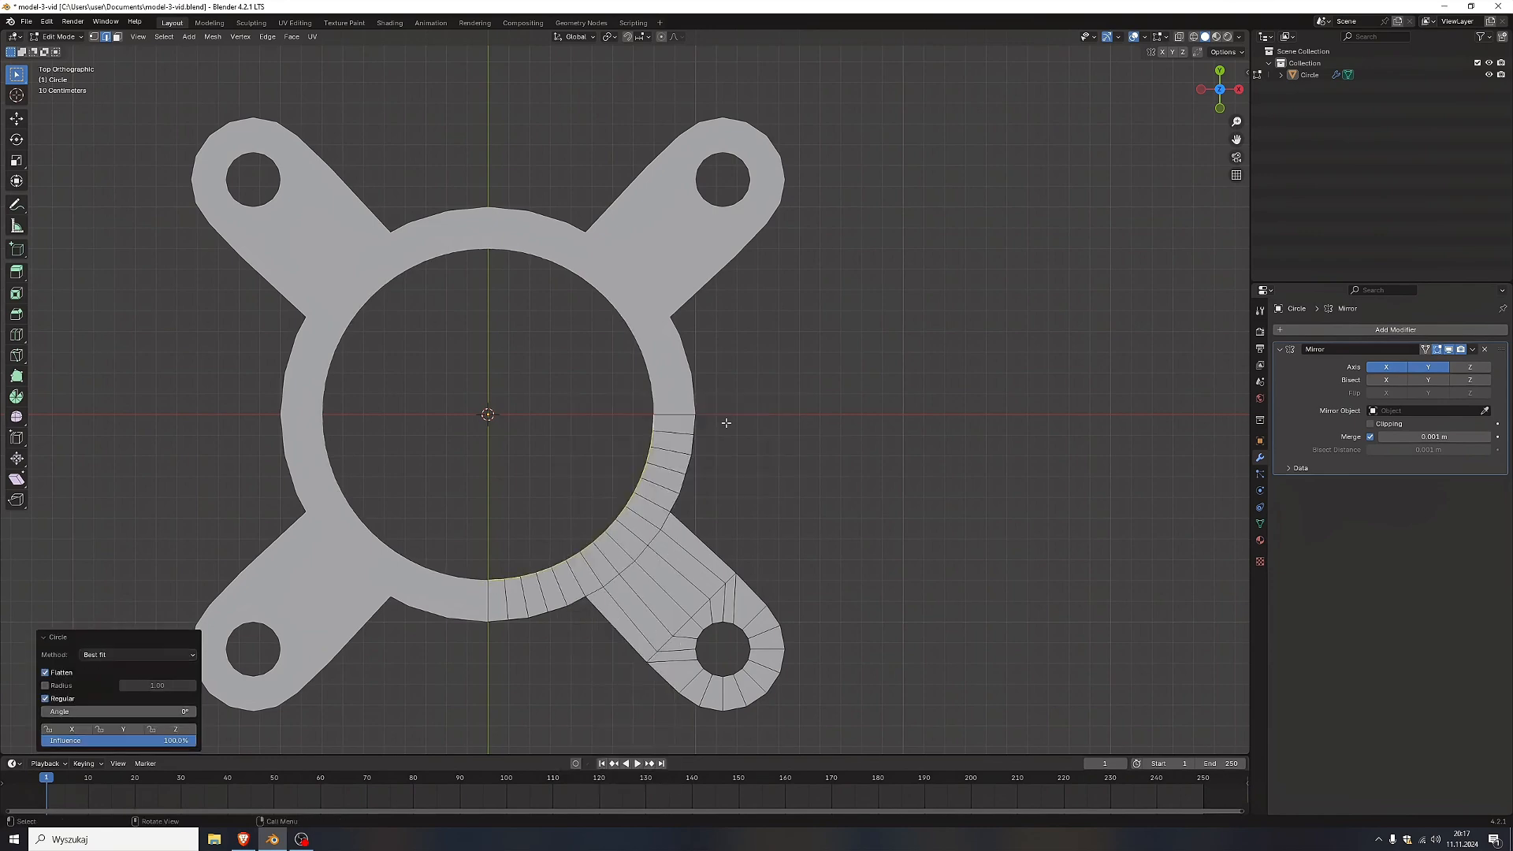
Round the outer arc edges of the quarter ring with LoopTools Circle and clear the selection.
key("ctrl+z")
right_click(469, 436)
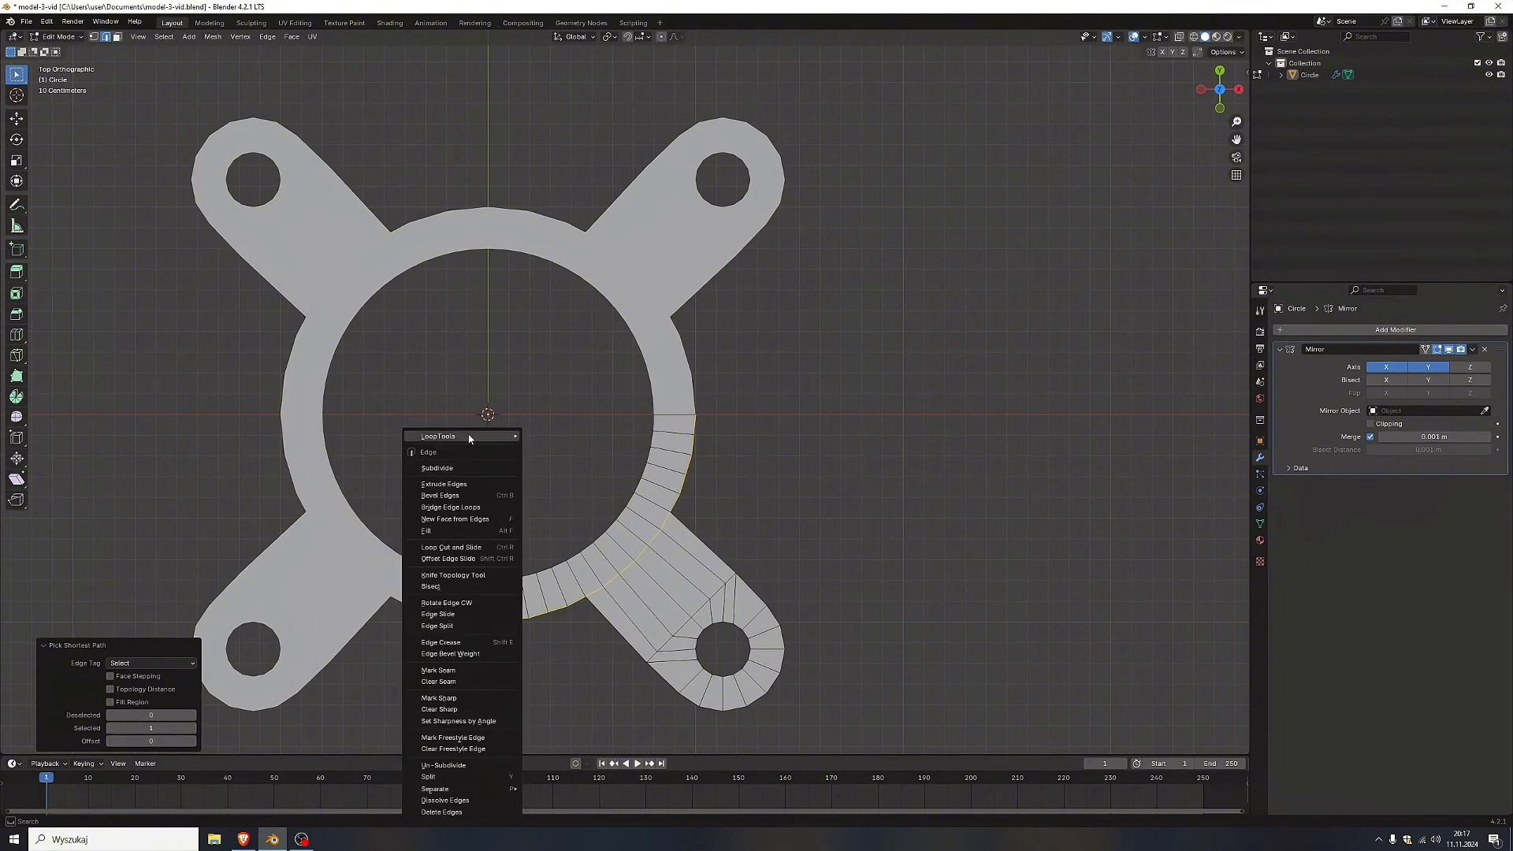
mouse_move(504, 436)
left_click(561, 447)
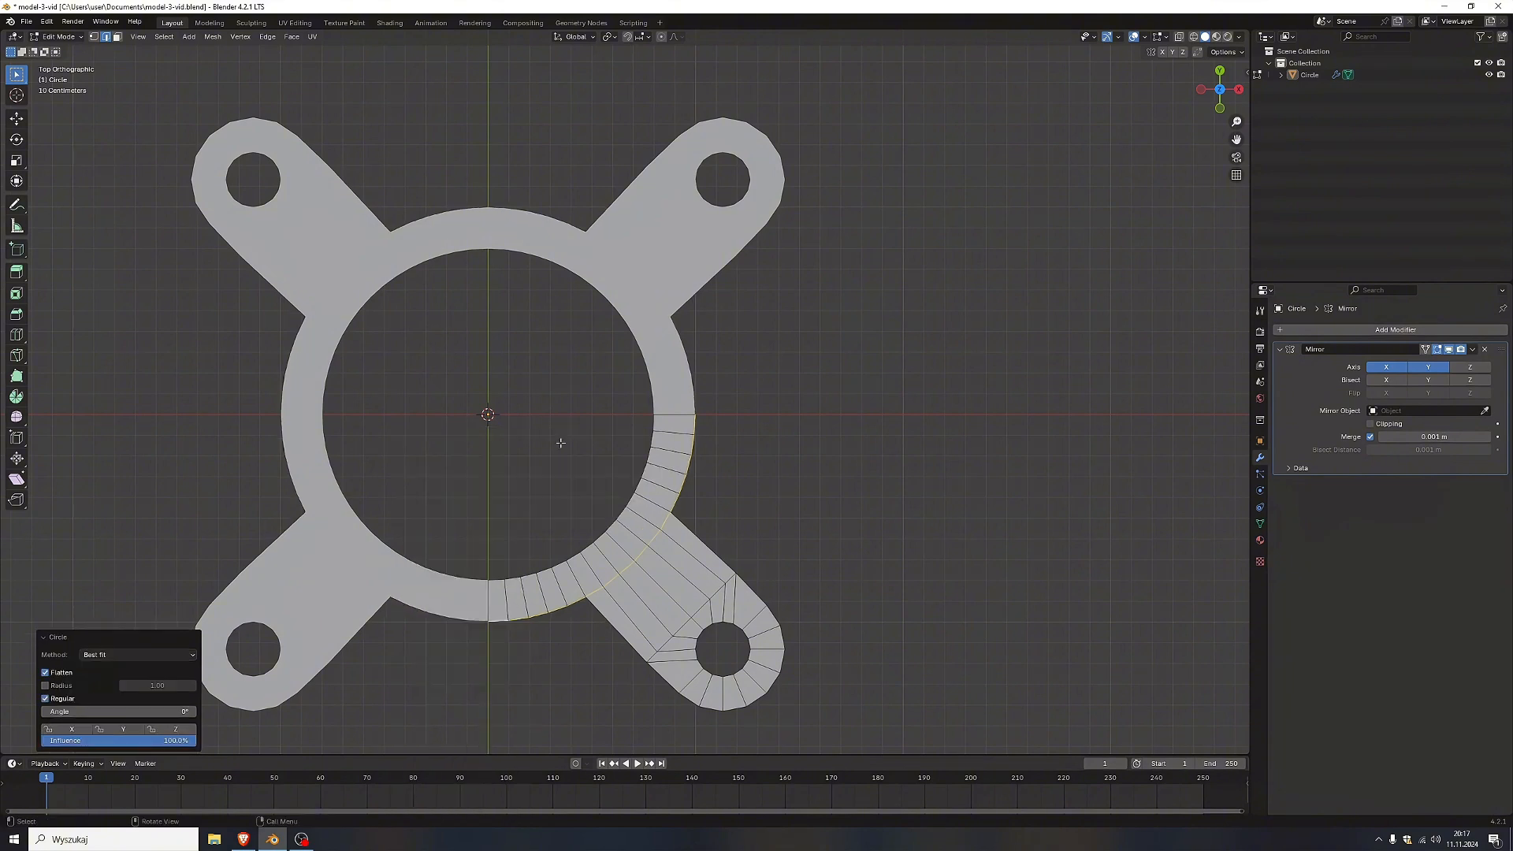
left_click(890, 457)
Select the outer edges on the upper-right side of the tab's end and return to the top view.
middle_click_drag(916, 564, 875, 618)
left_click(786, 609, "ctrl")
left_click(1222, 85)
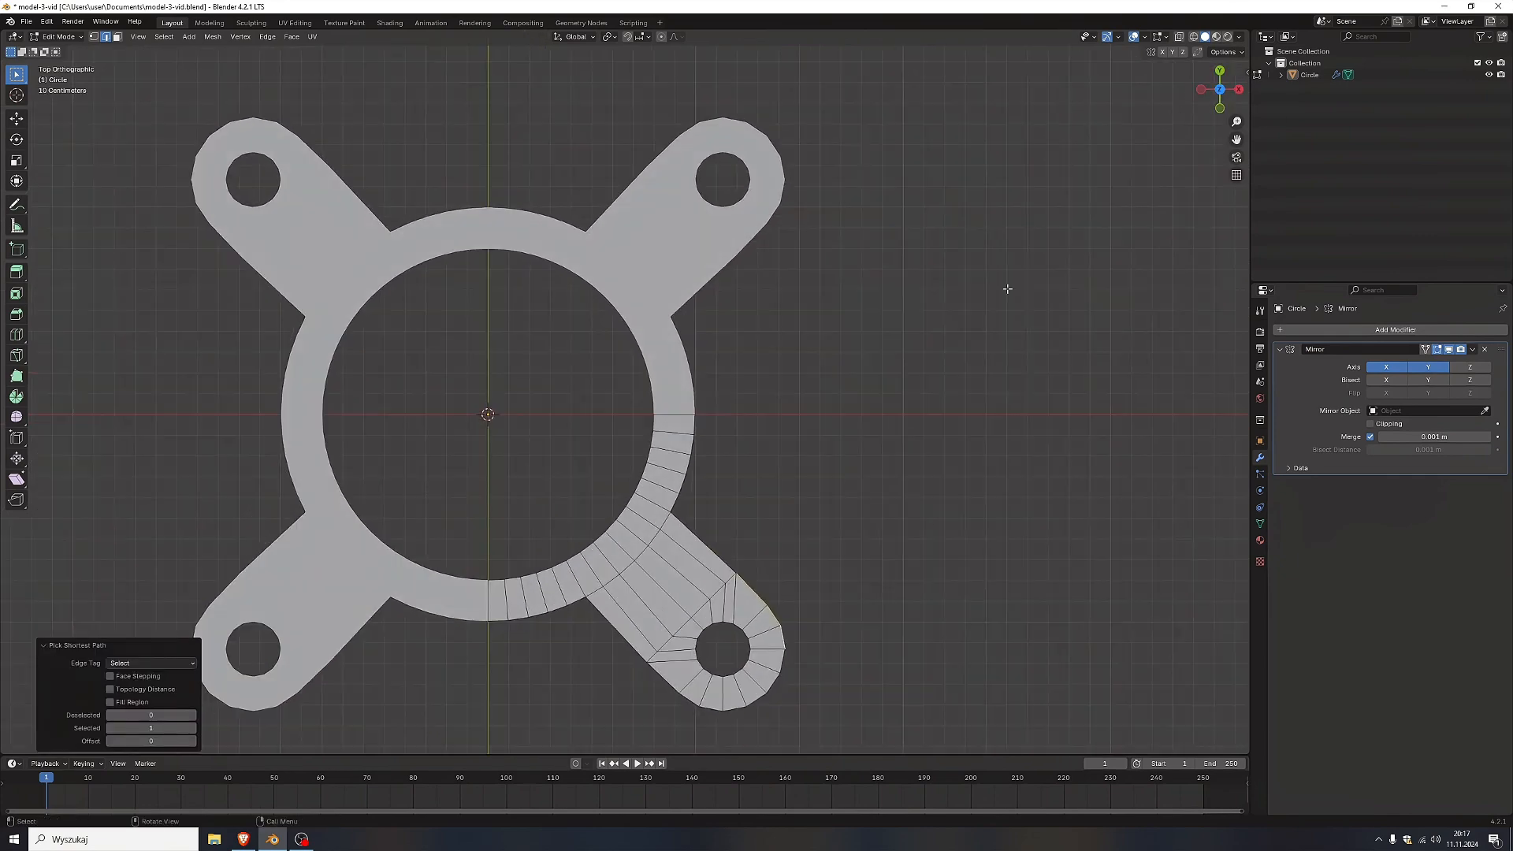
key("e")
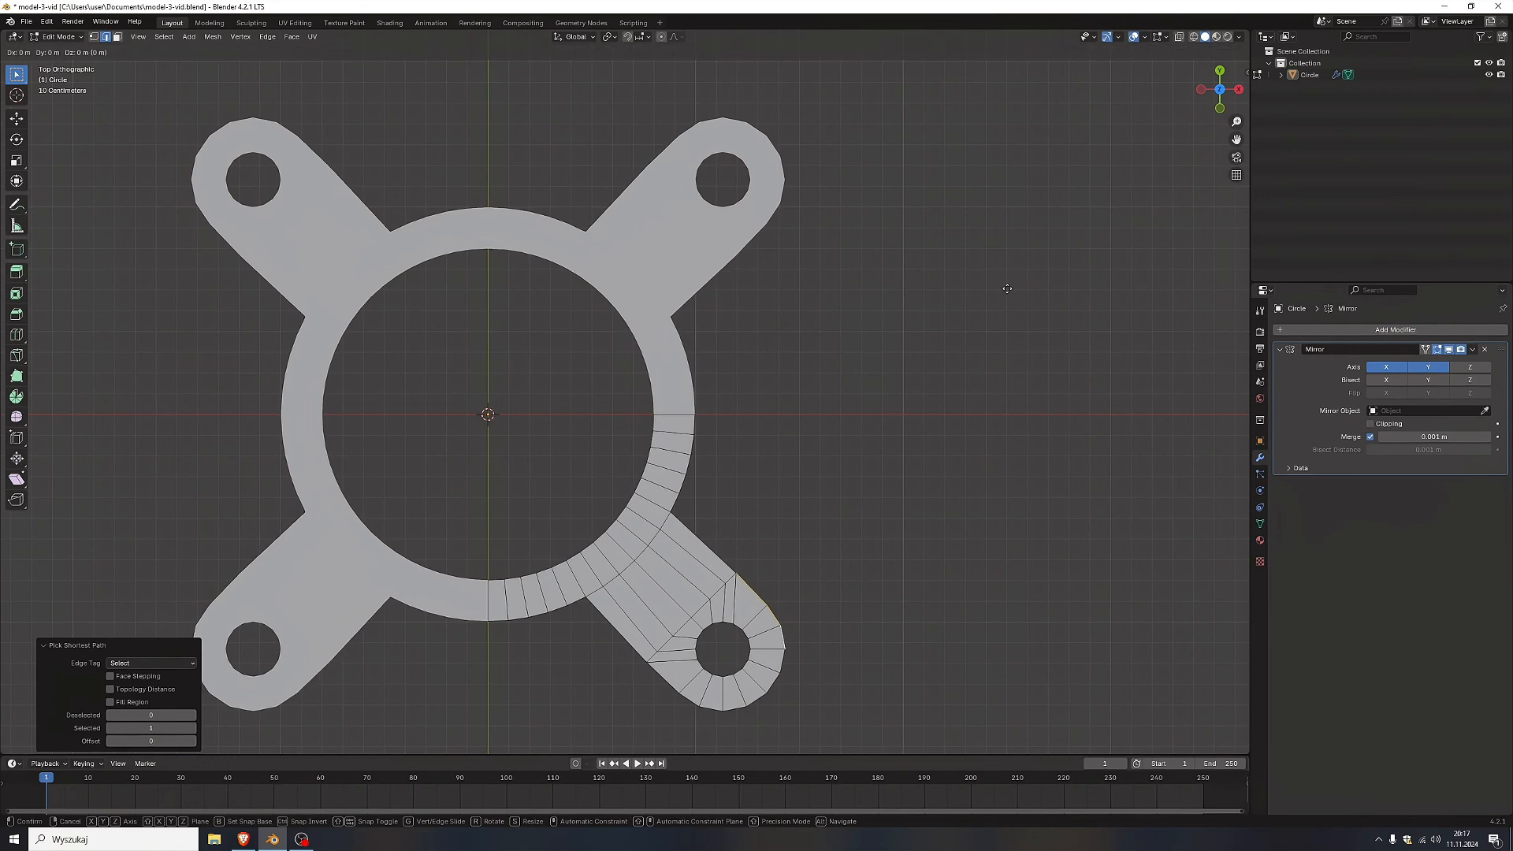
key("y")
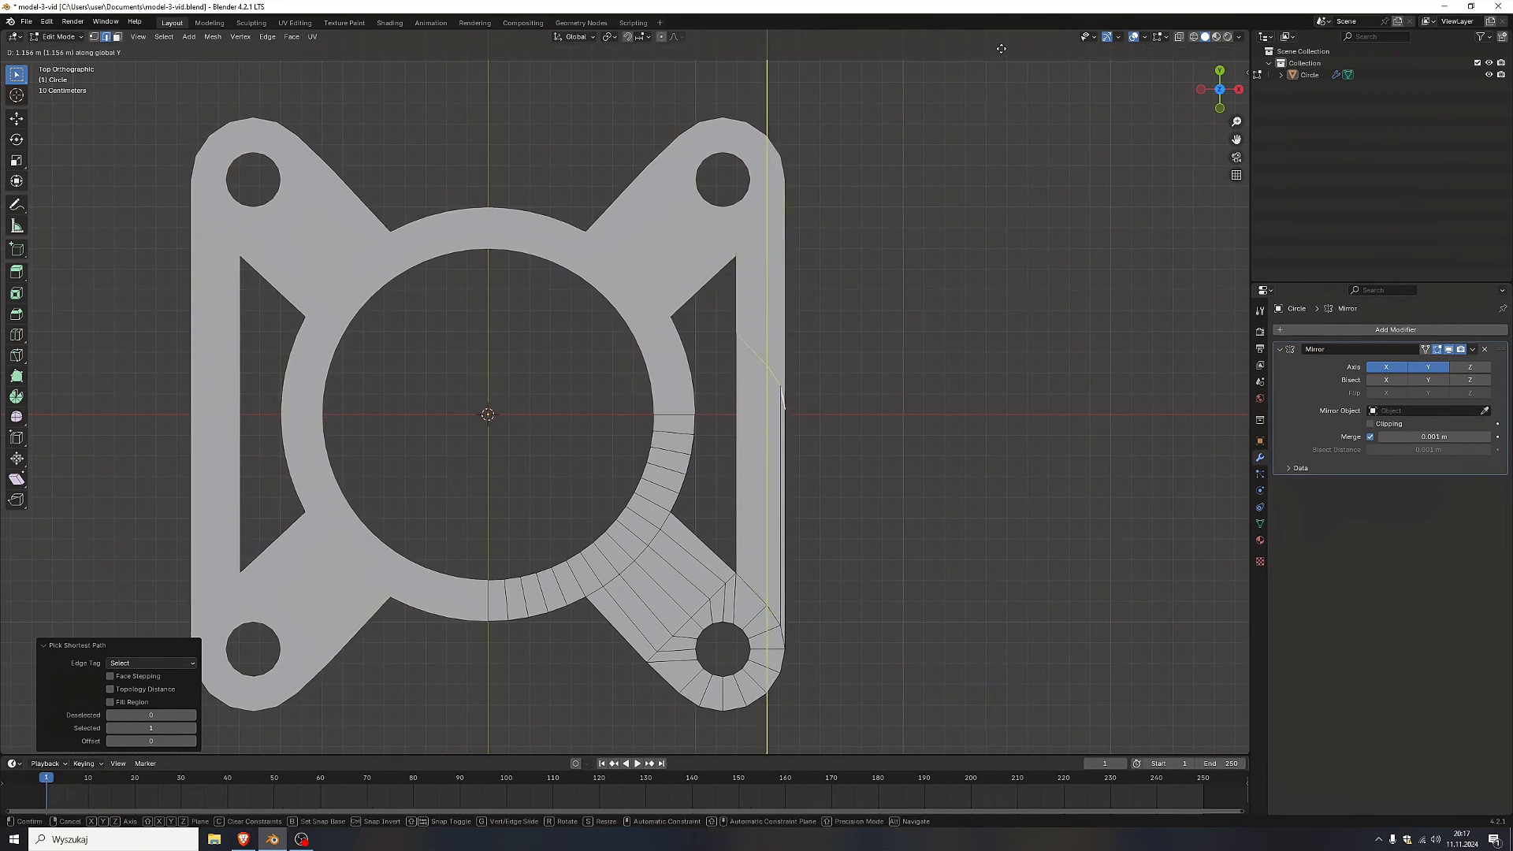
key("Escape")
Enable Clipping in the Mirror modifier and extrude the tab's selected edges about 1.5 m along Y to the mirror plane.
left_click(1370, 424)
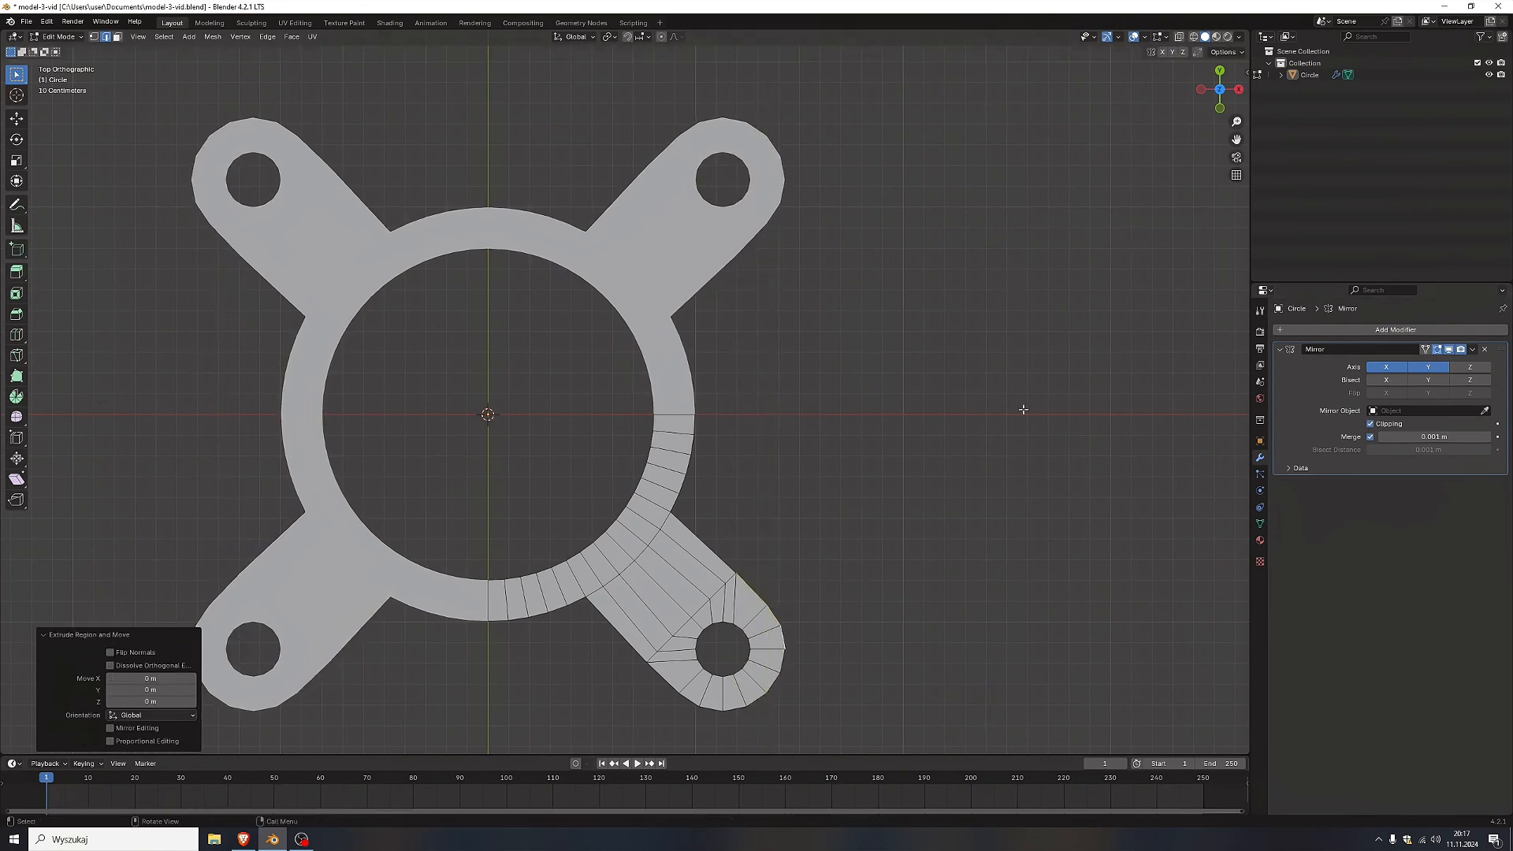
key("e")
right_click(1042, 416)
key("ctrl+z")
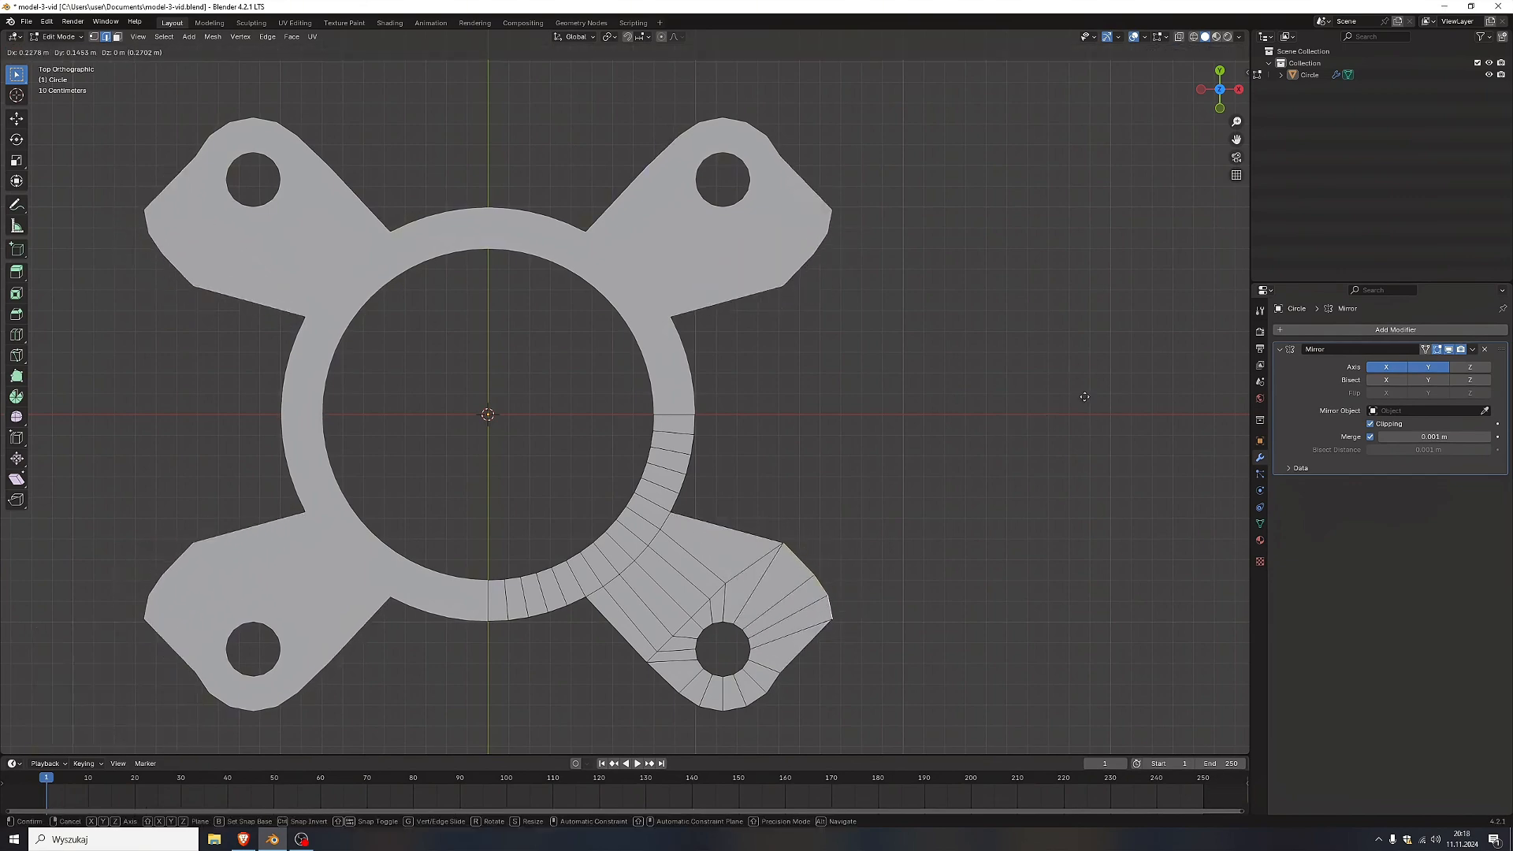
key("e")
key("y")
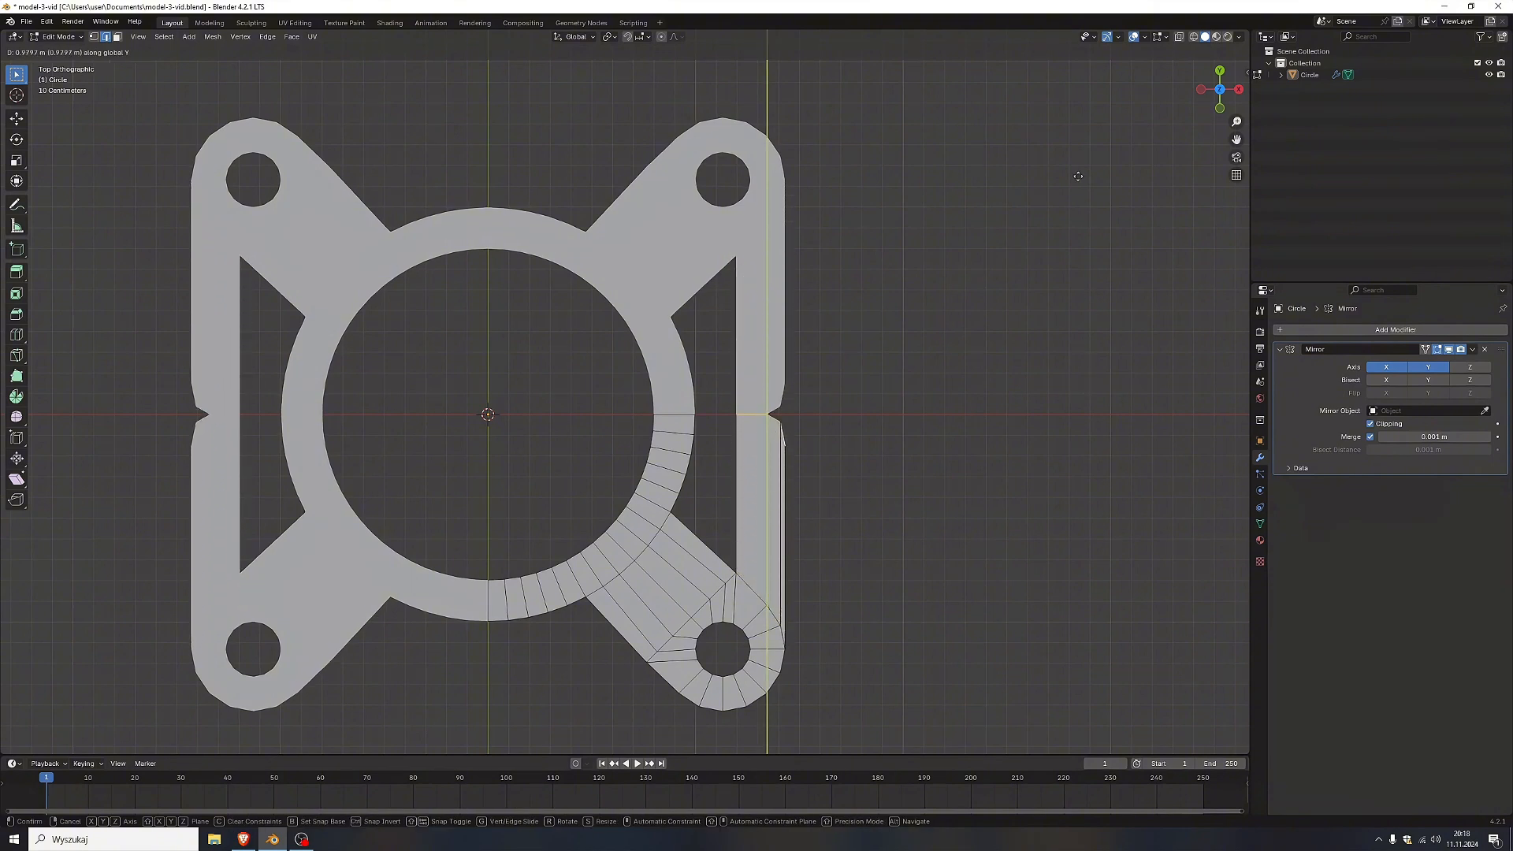
left_click(1058, 84)
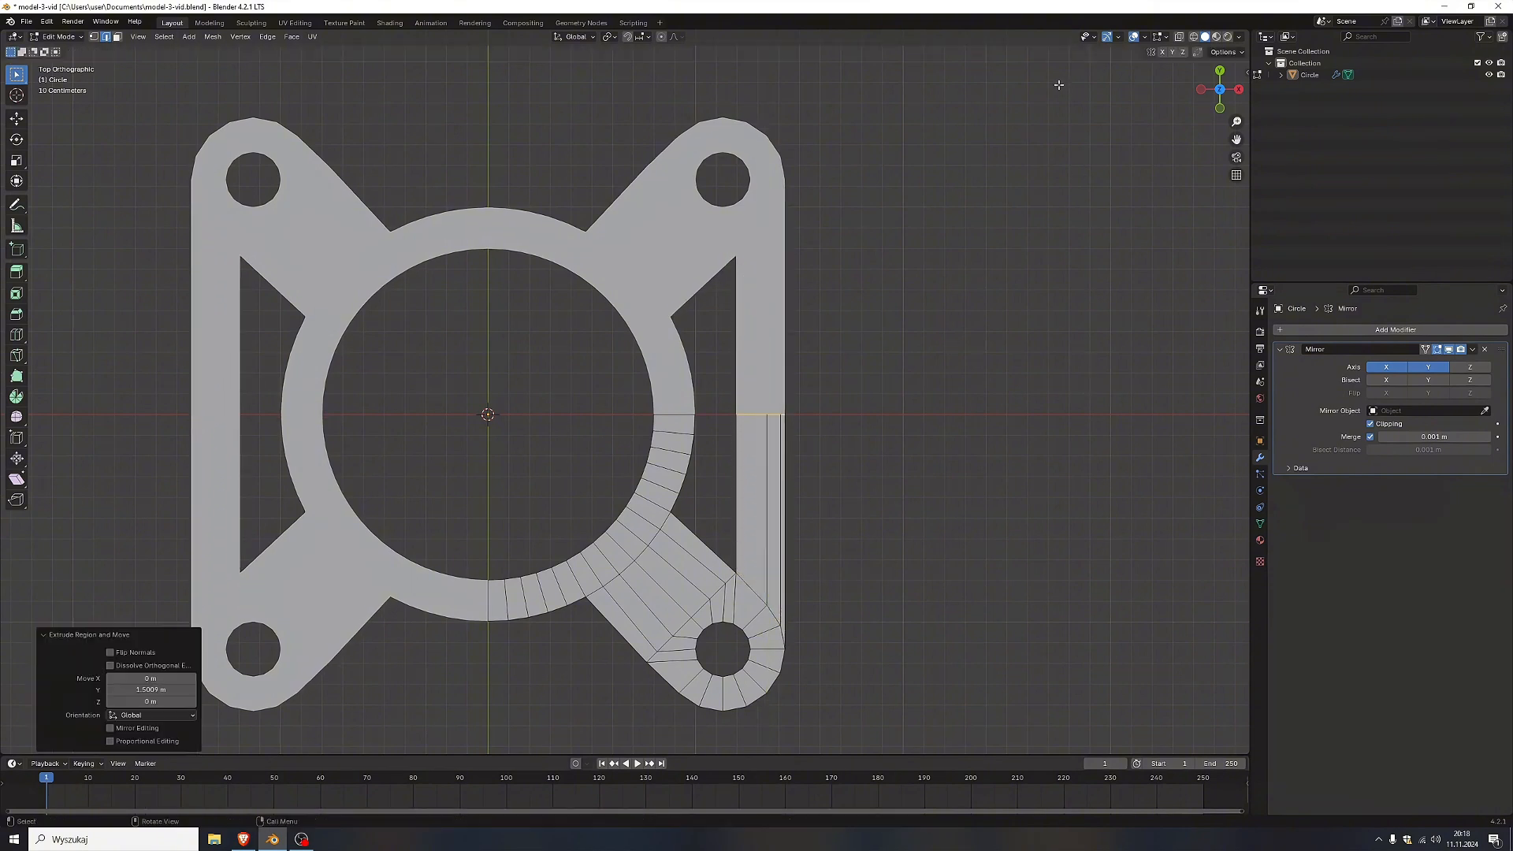
Extrude the outer edges on the tab's lower-left side about 1.5 m along negative X to the mirror plane.
left_click(653, 678)
left_click(689, 700, "ctrl")
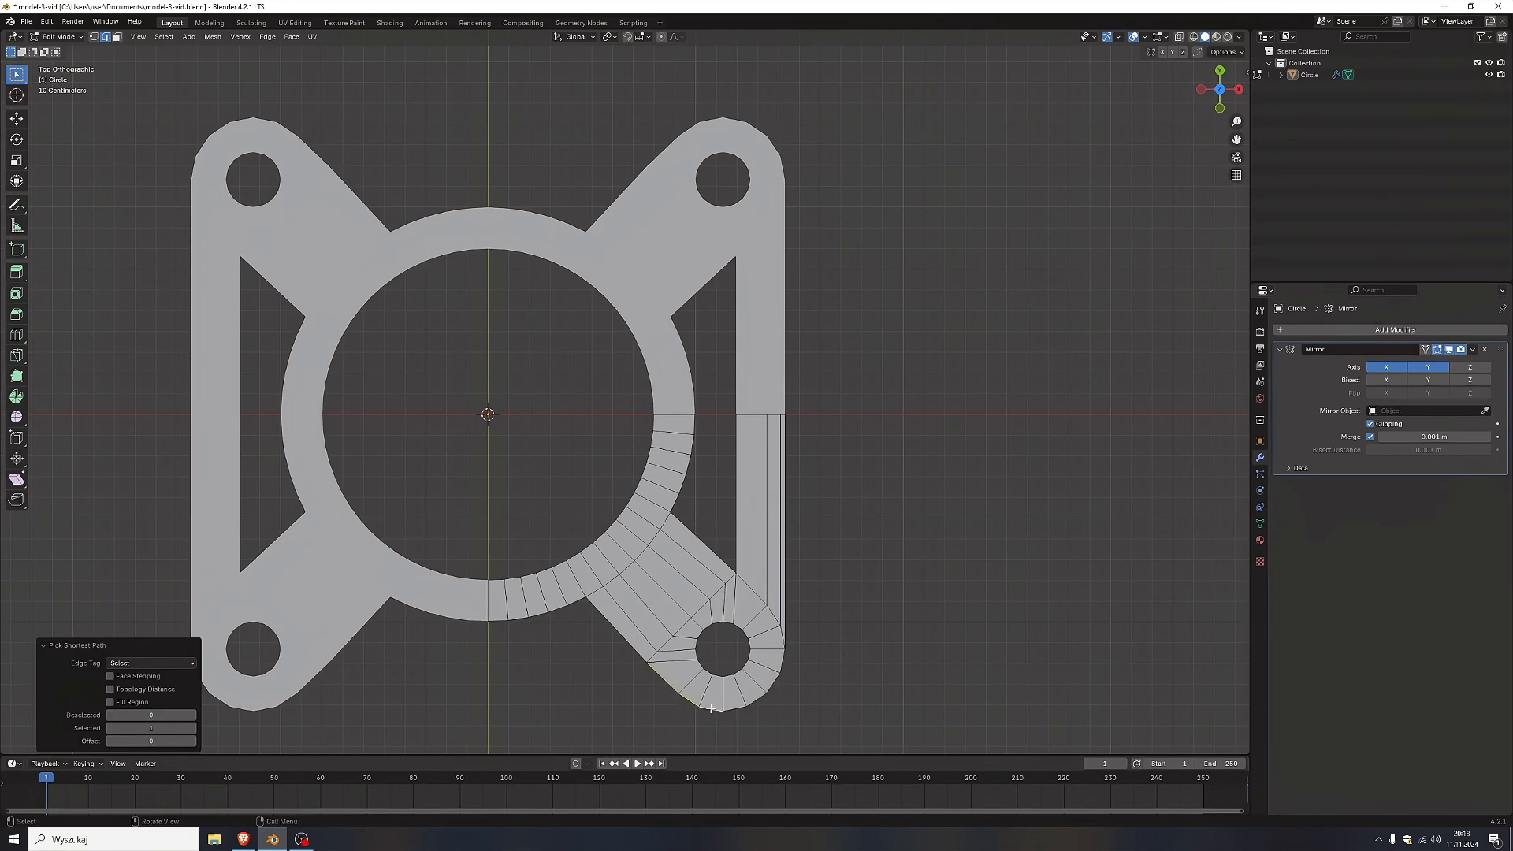
key("e")
key("x")
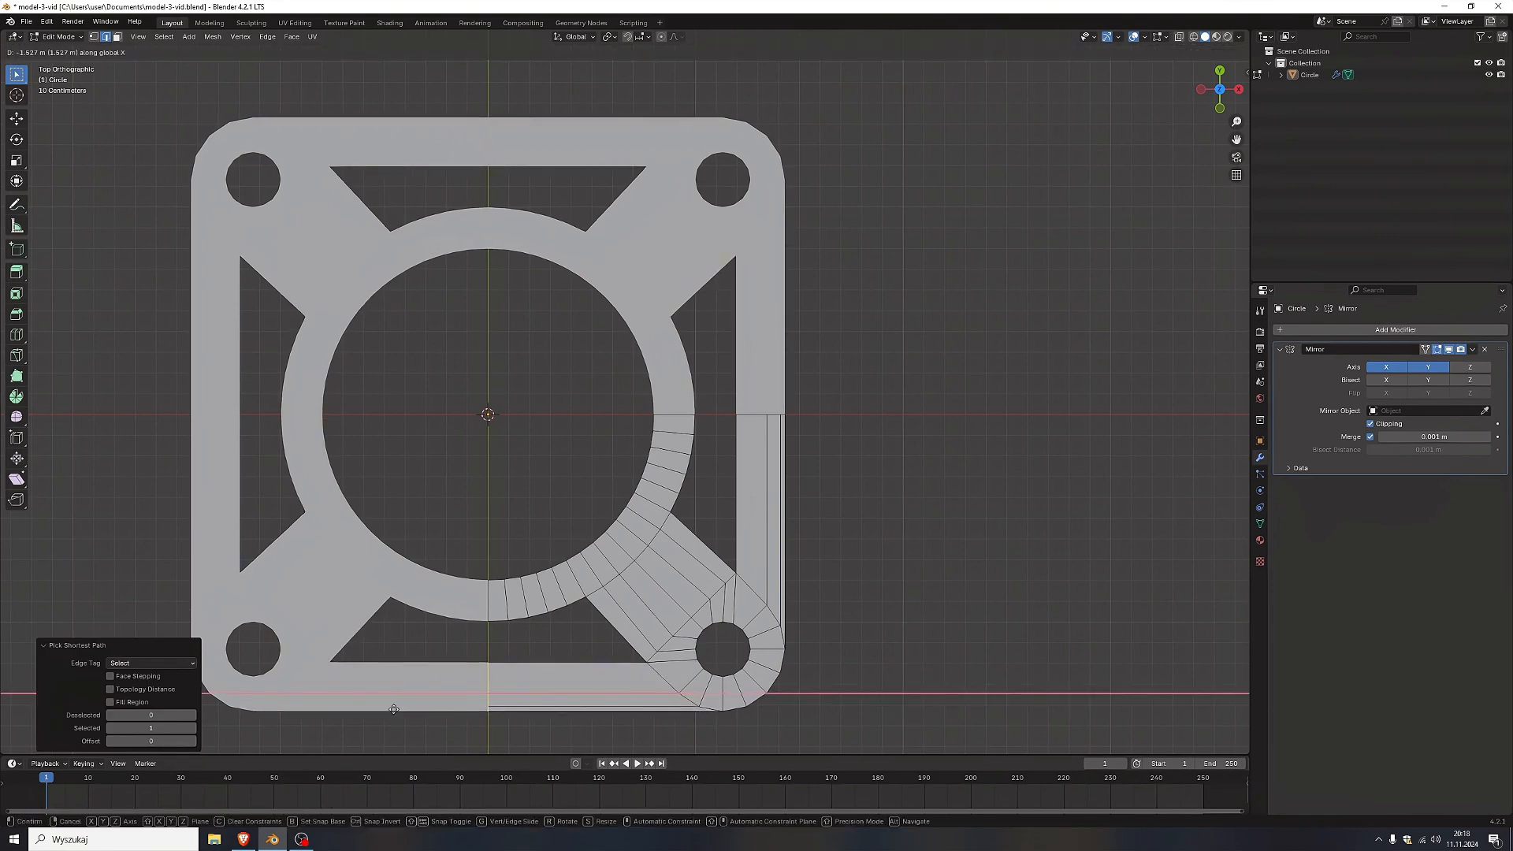
left_click(392, 709)
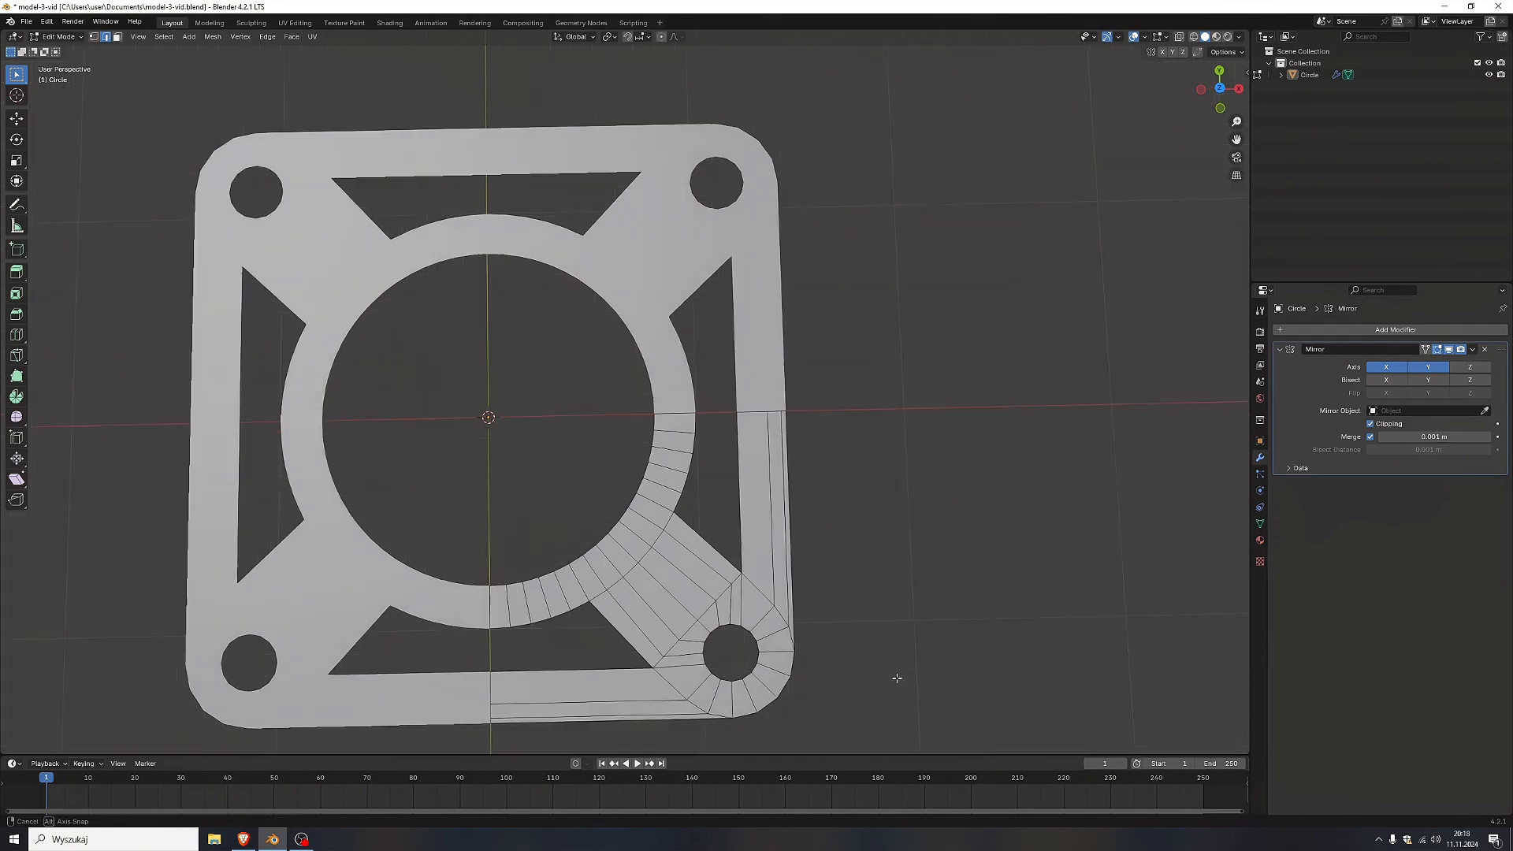
Add four evenly spaced loop cuts across the side strip that runs along Y.
middle_click_drag(895, 679, 595, 493)
key("ctrl+r")
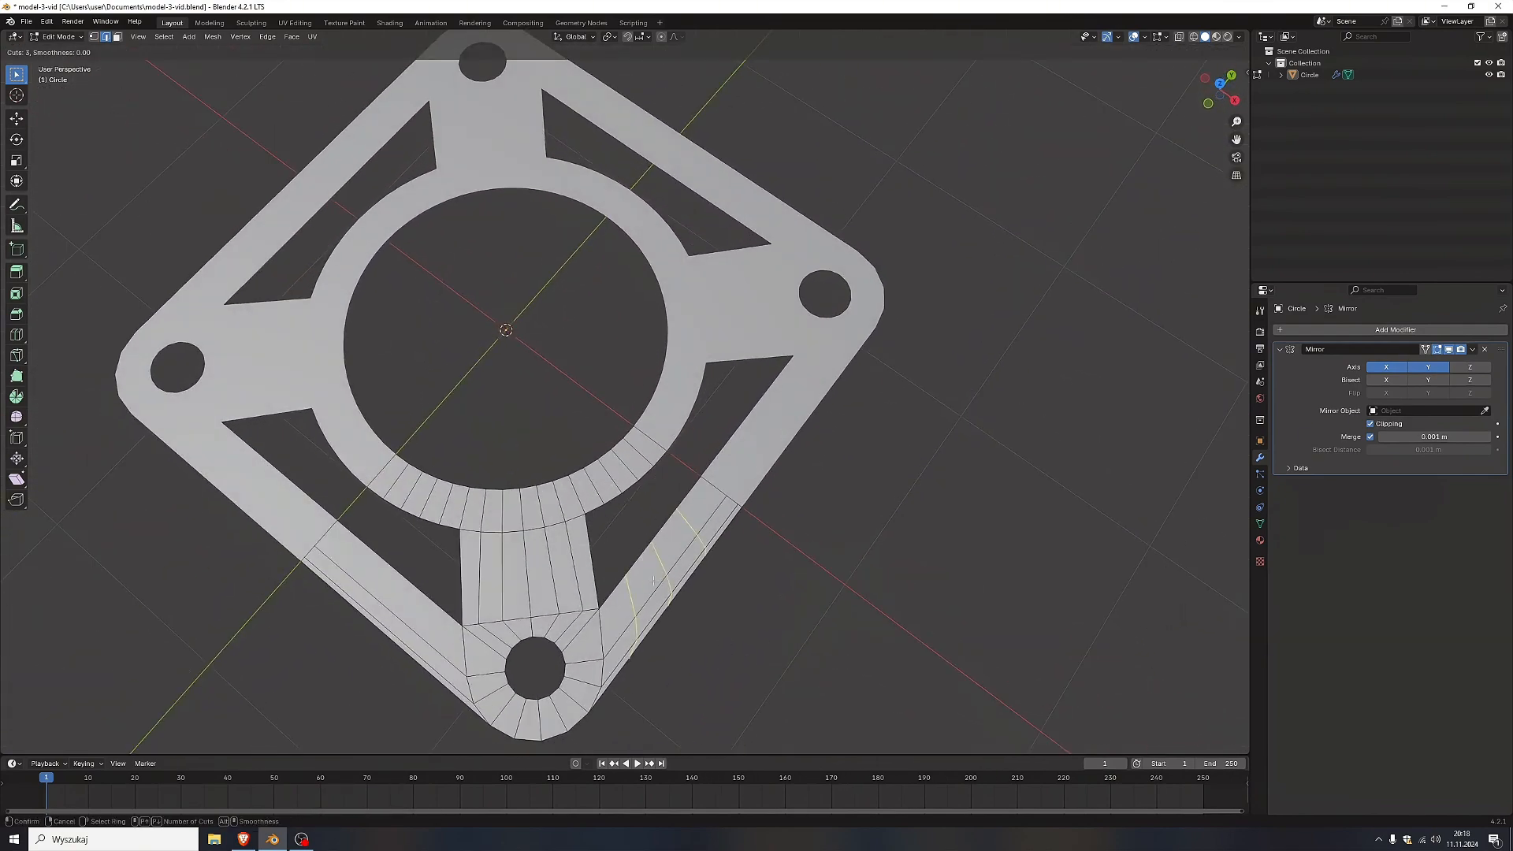
scroll(653, 581, "up", 1)
left_click(654, 581)
left_click(653, 581)
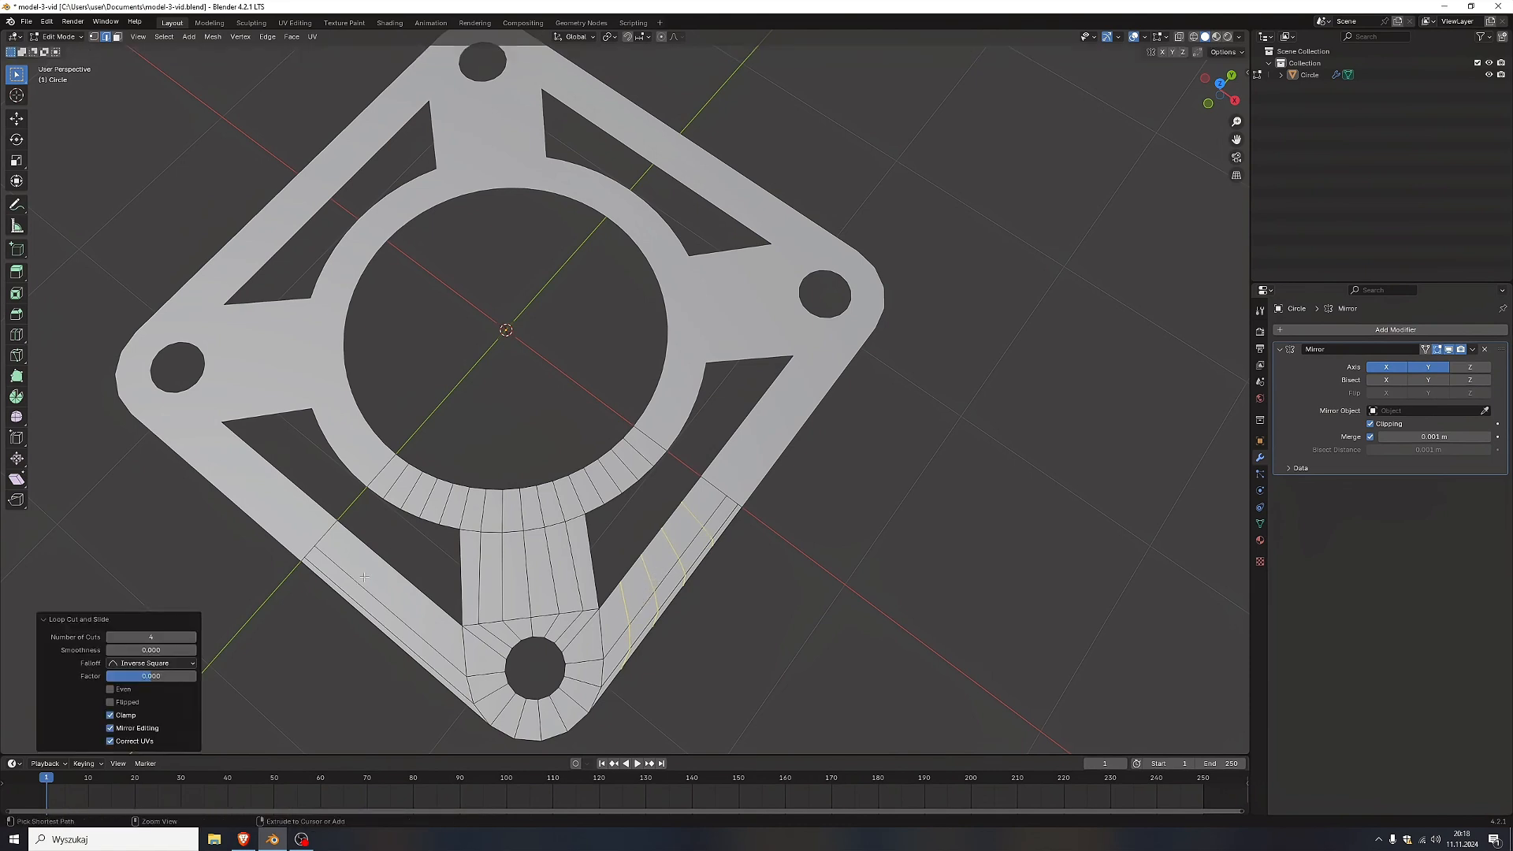
Add four evenly spaced loop cuts across the side strip that runs along X and two across the corner arm.
key("ctrl+r")
left_click(364, 577)
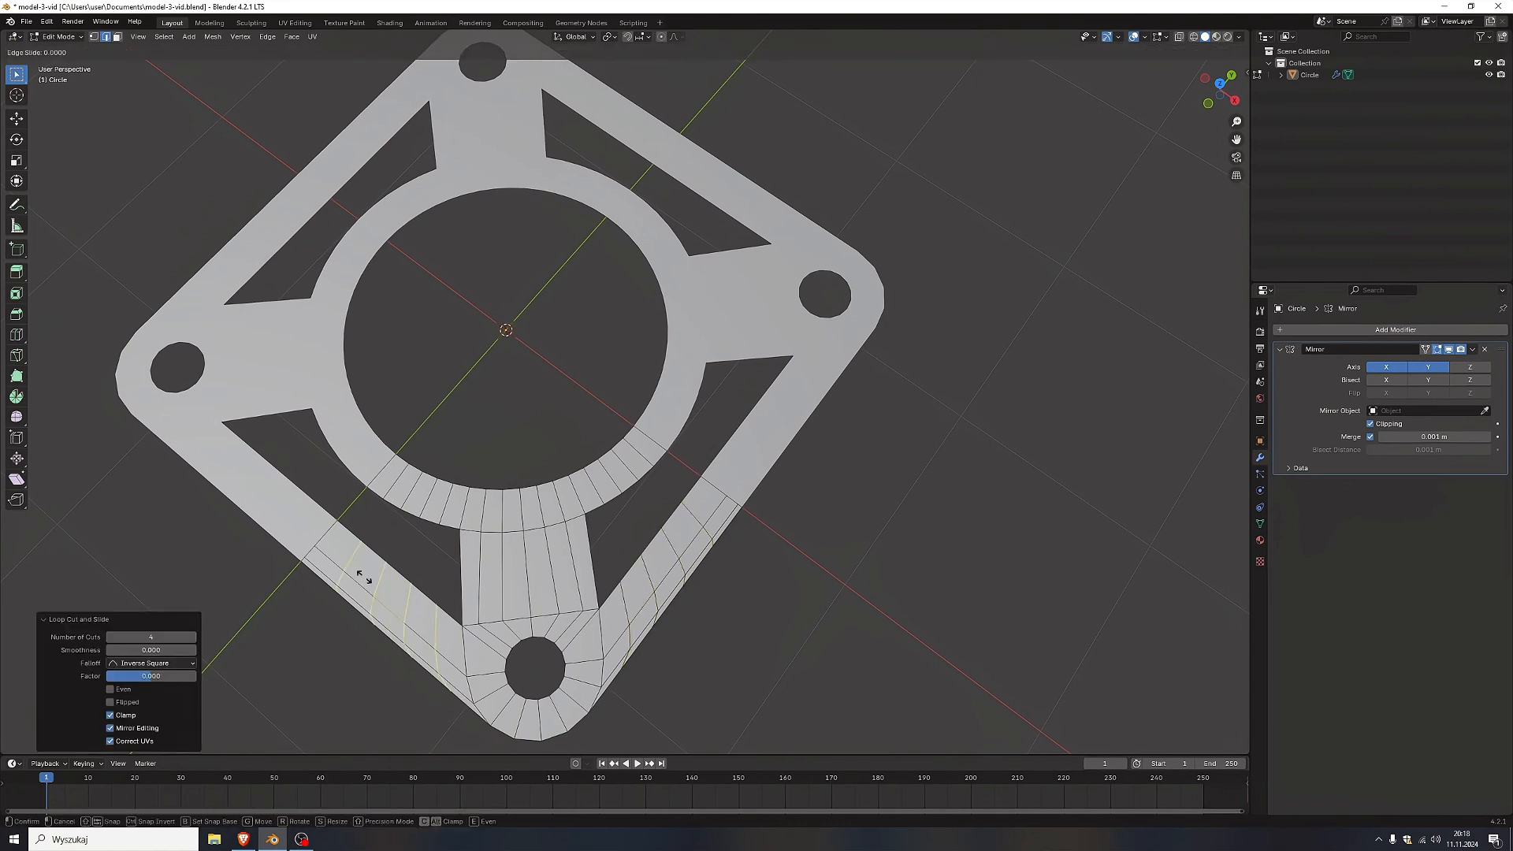
left_click(522, 571)
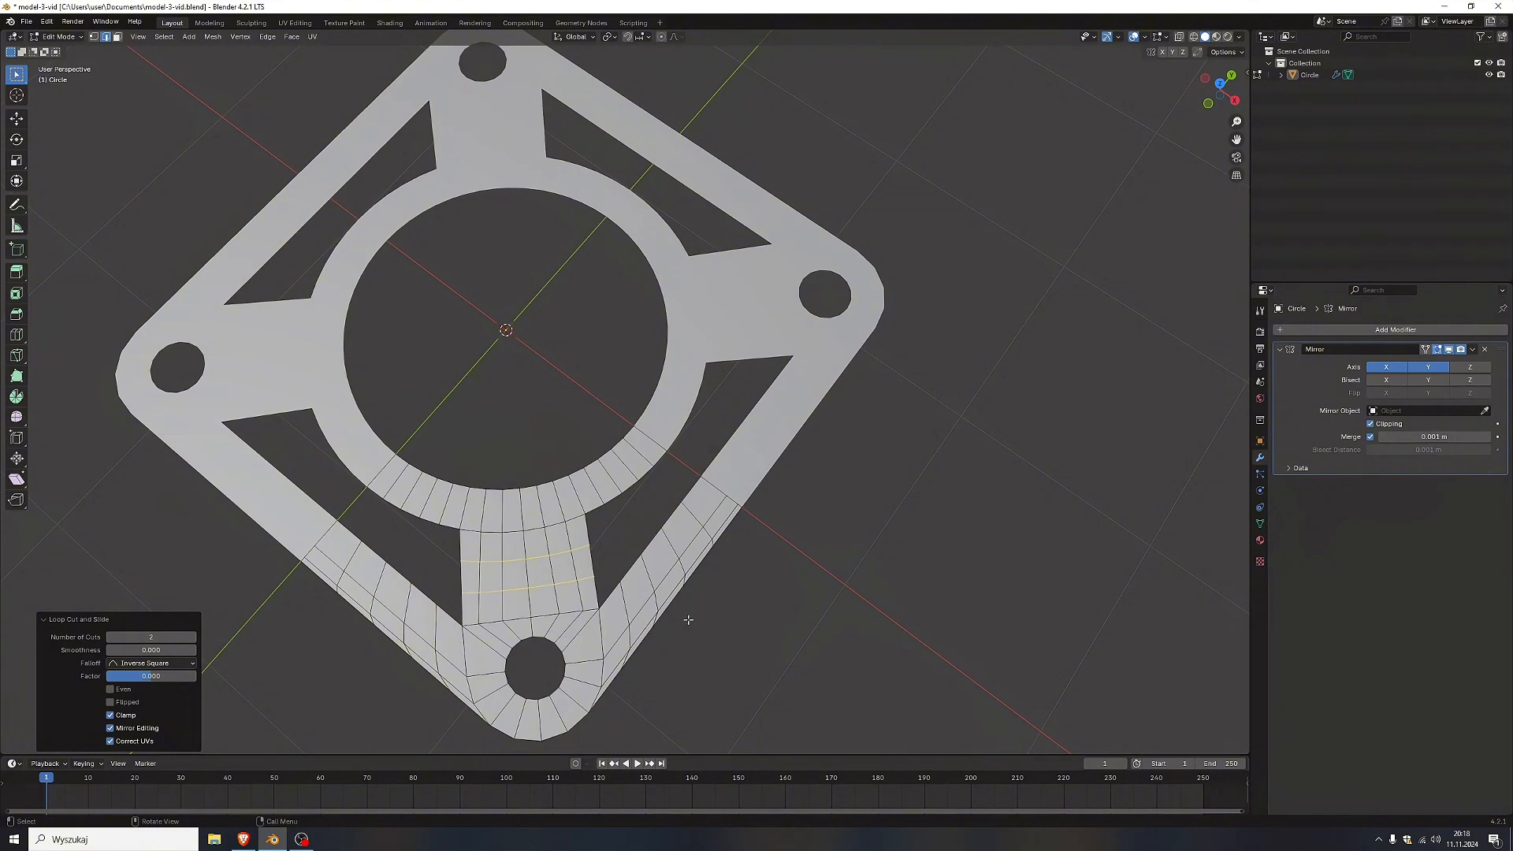
left_click(732, 627)
middle_click_drag(732, 627, 710, 616)
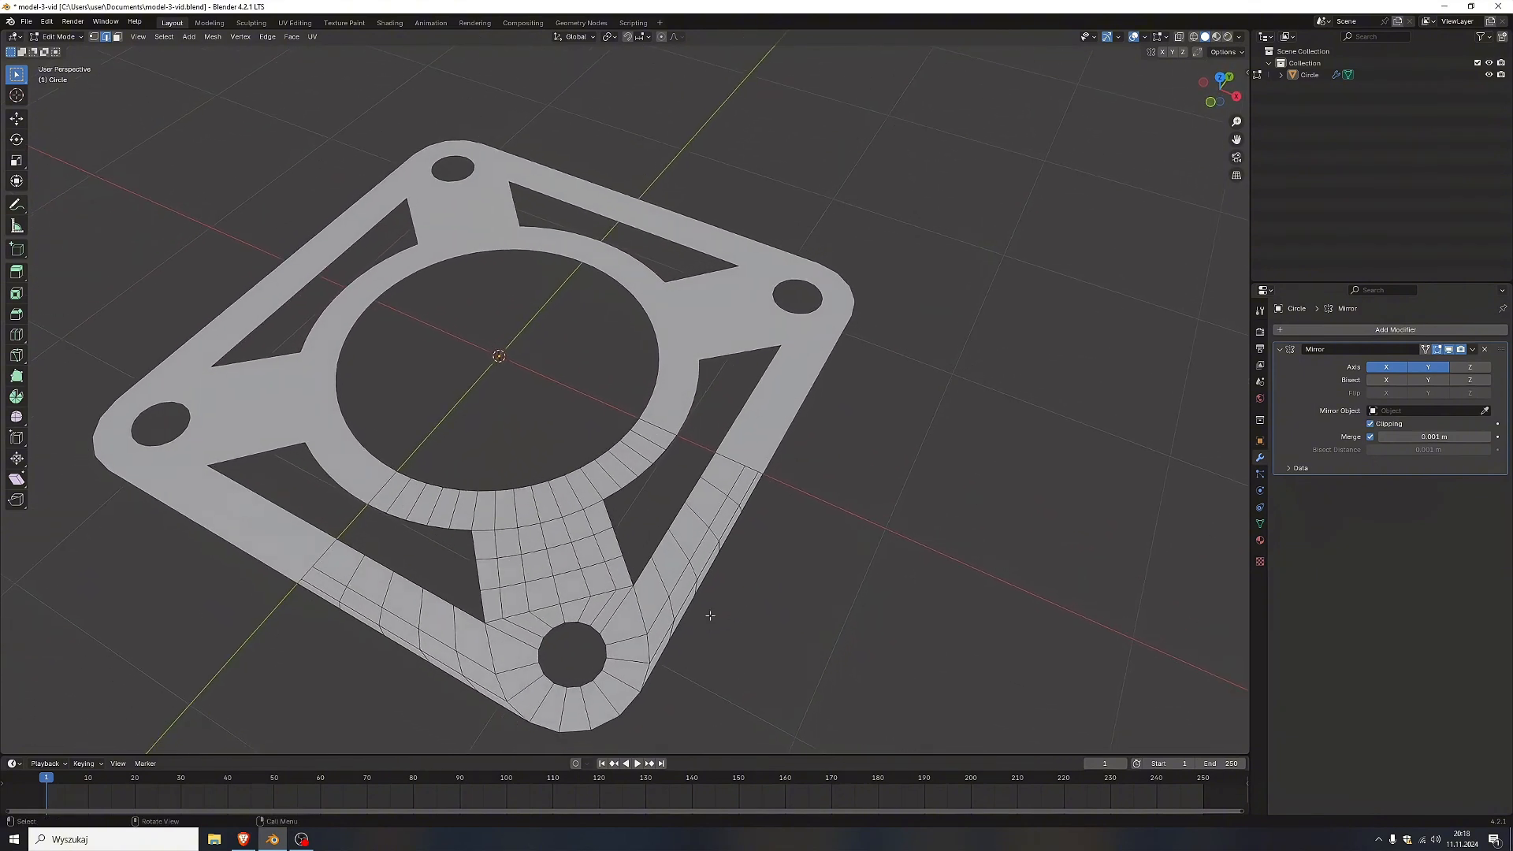
Extrude the entire flat quarter section 0.25 m upward along global Z, then clear the selection.
left_click_drag(331, 395, 823, 743)
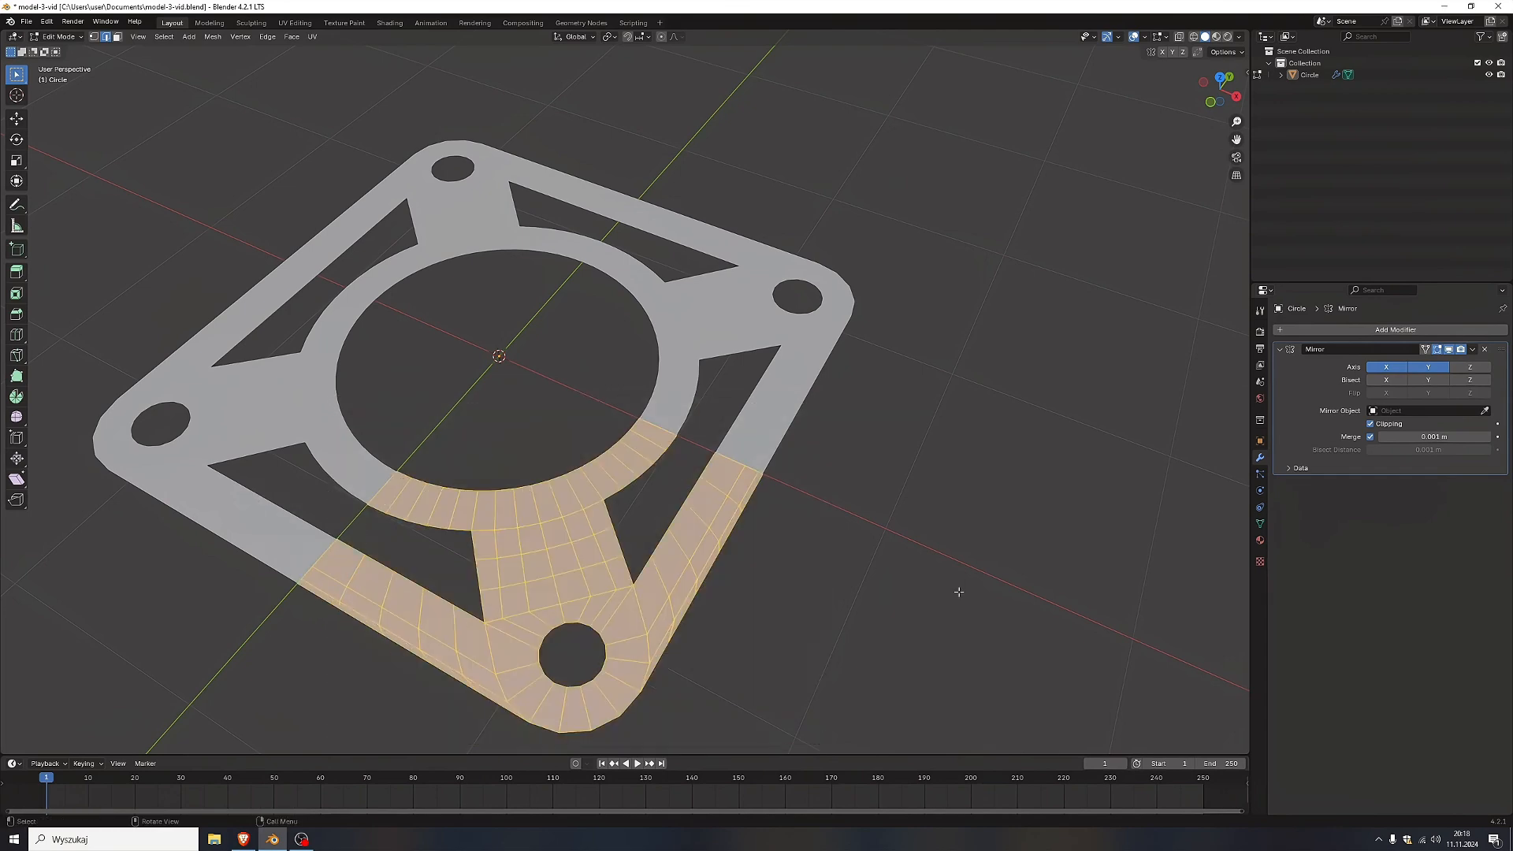
middle_click_drag(959, 592, 991, 550)
key("e")
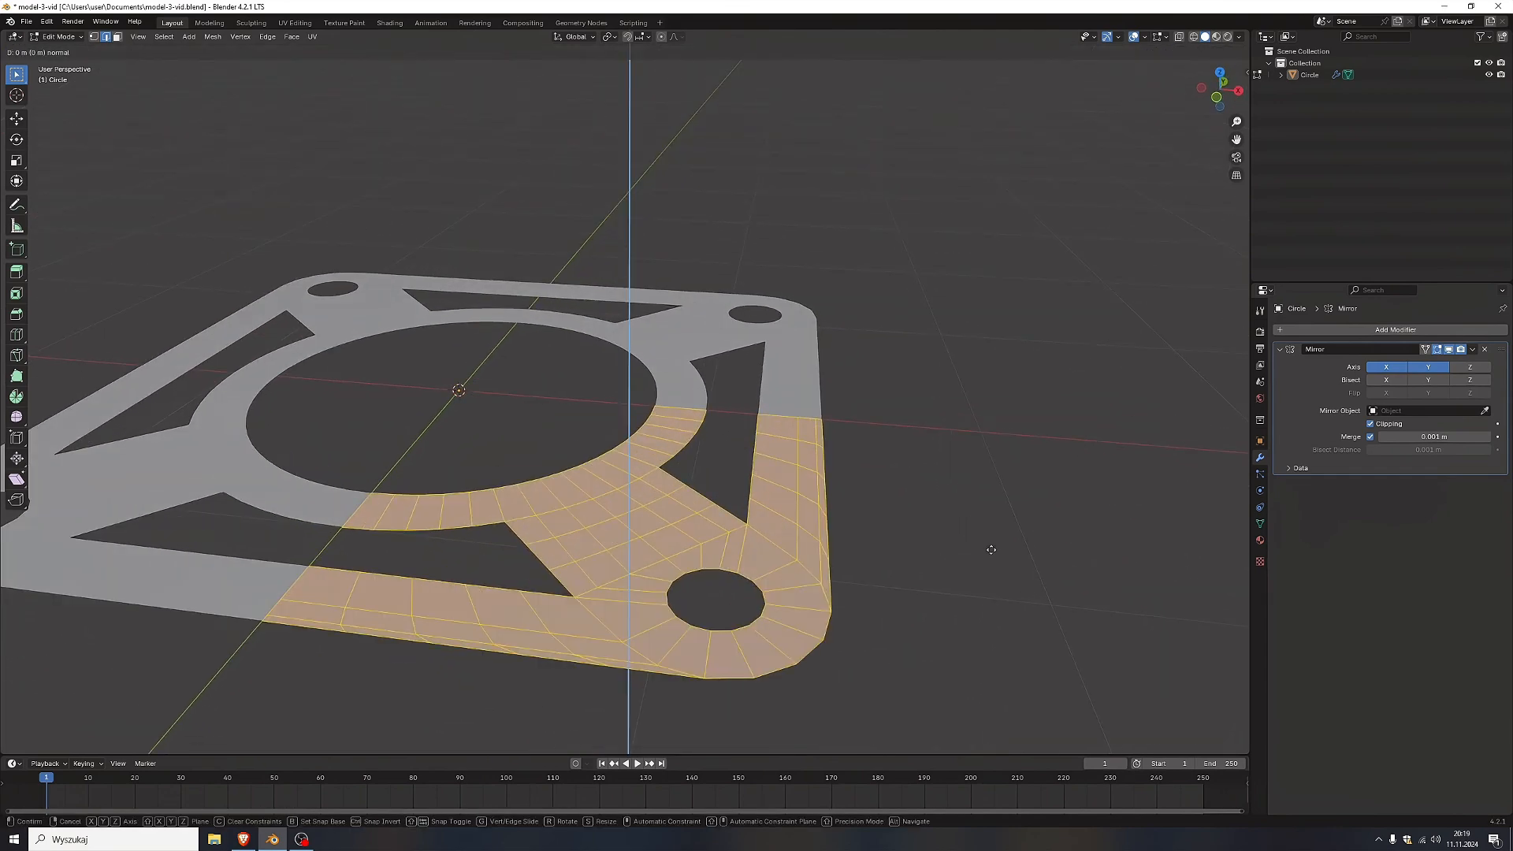
key("z")
key("z")
left_click(1045, 492)
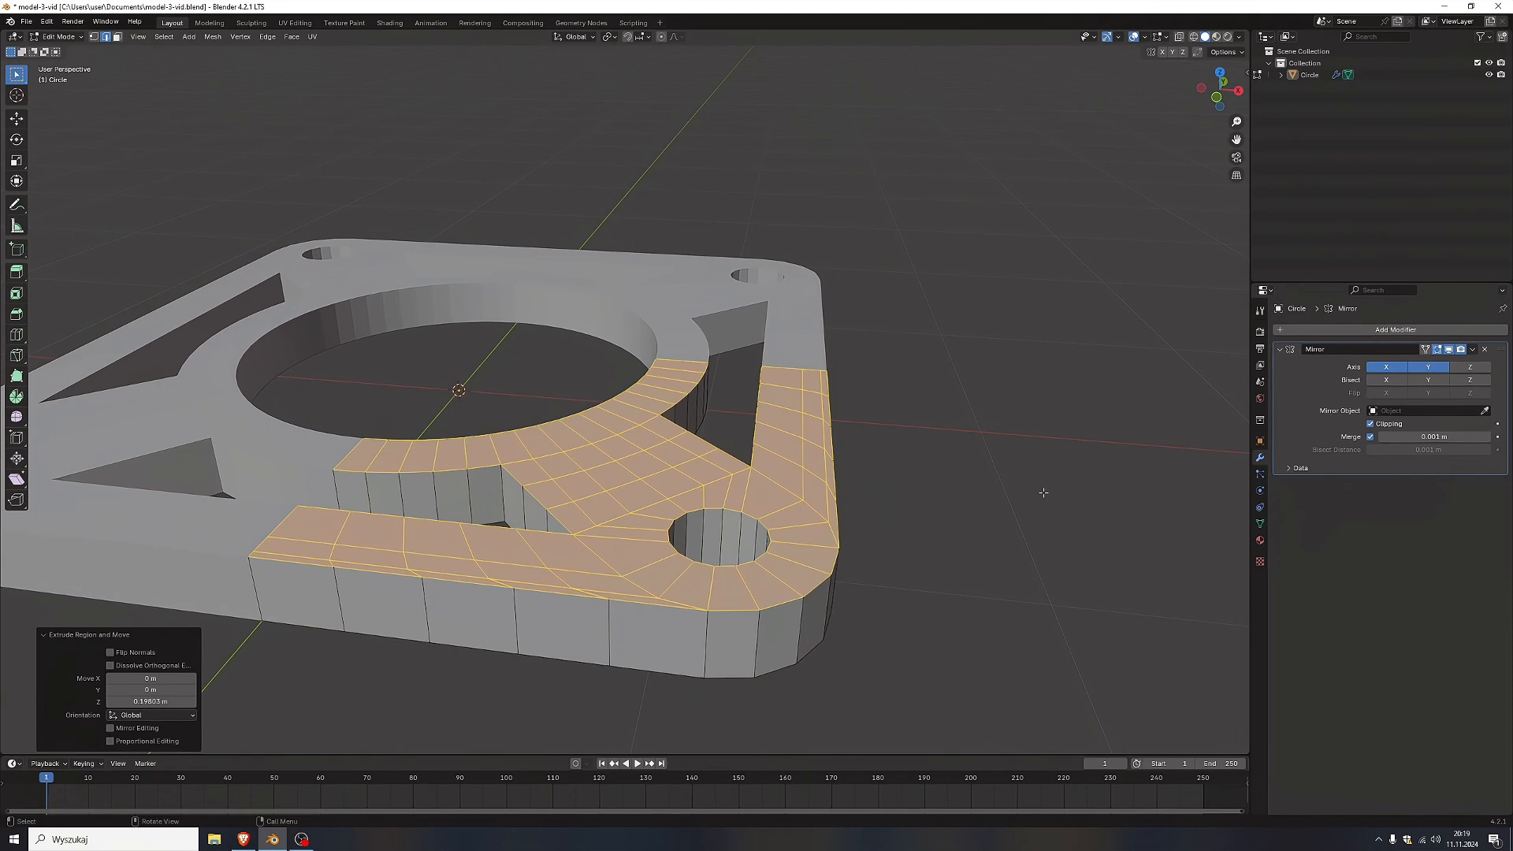
left_click(167, 702)
key("BackSpace")
type(".25")
key("Return")
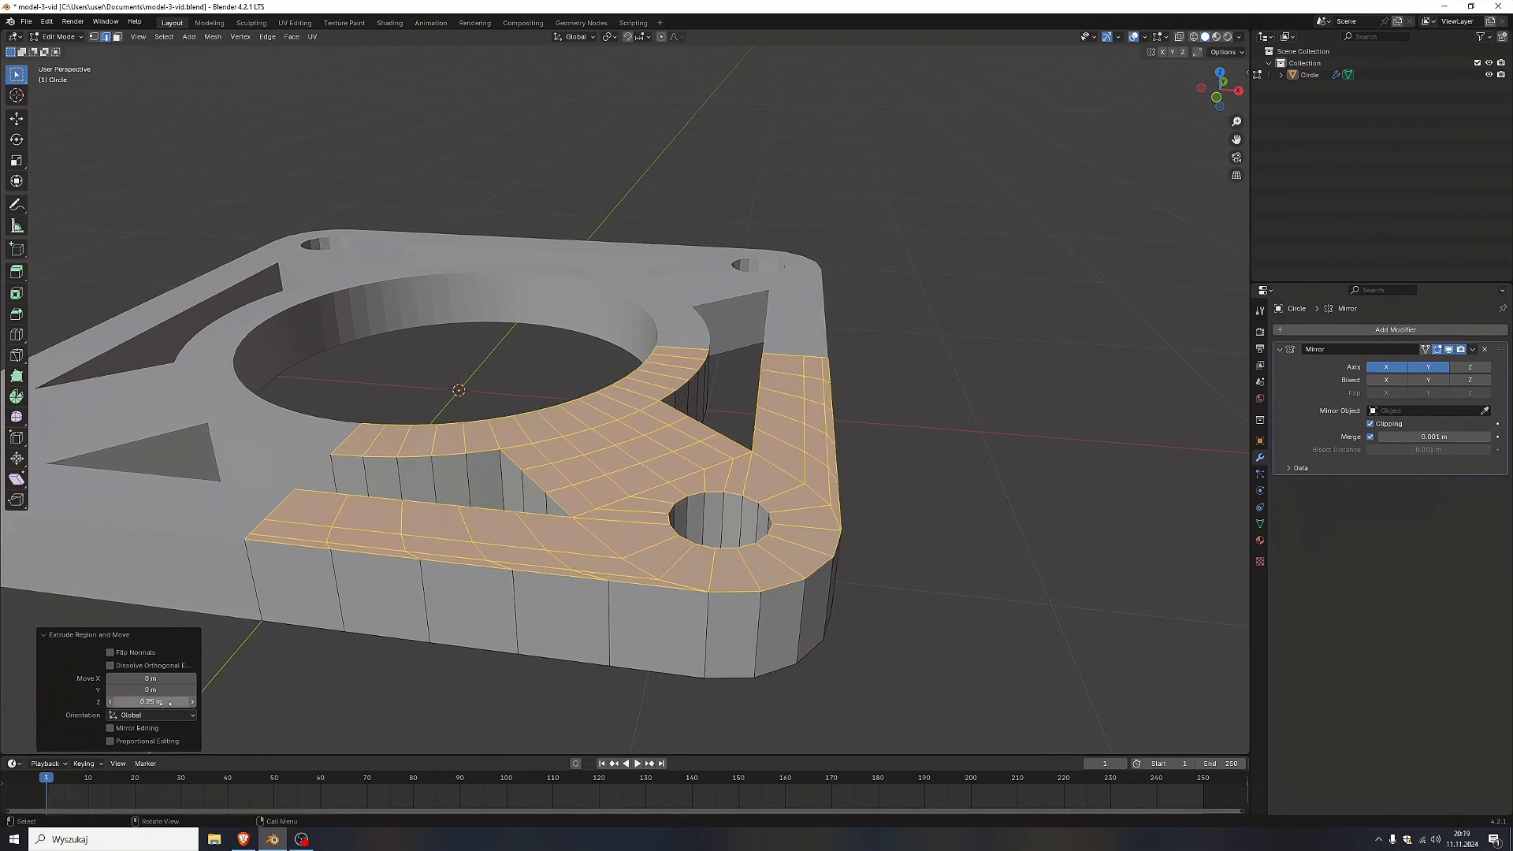
scroll(1139, 551, "down", 3)
left_click(1000, 513)
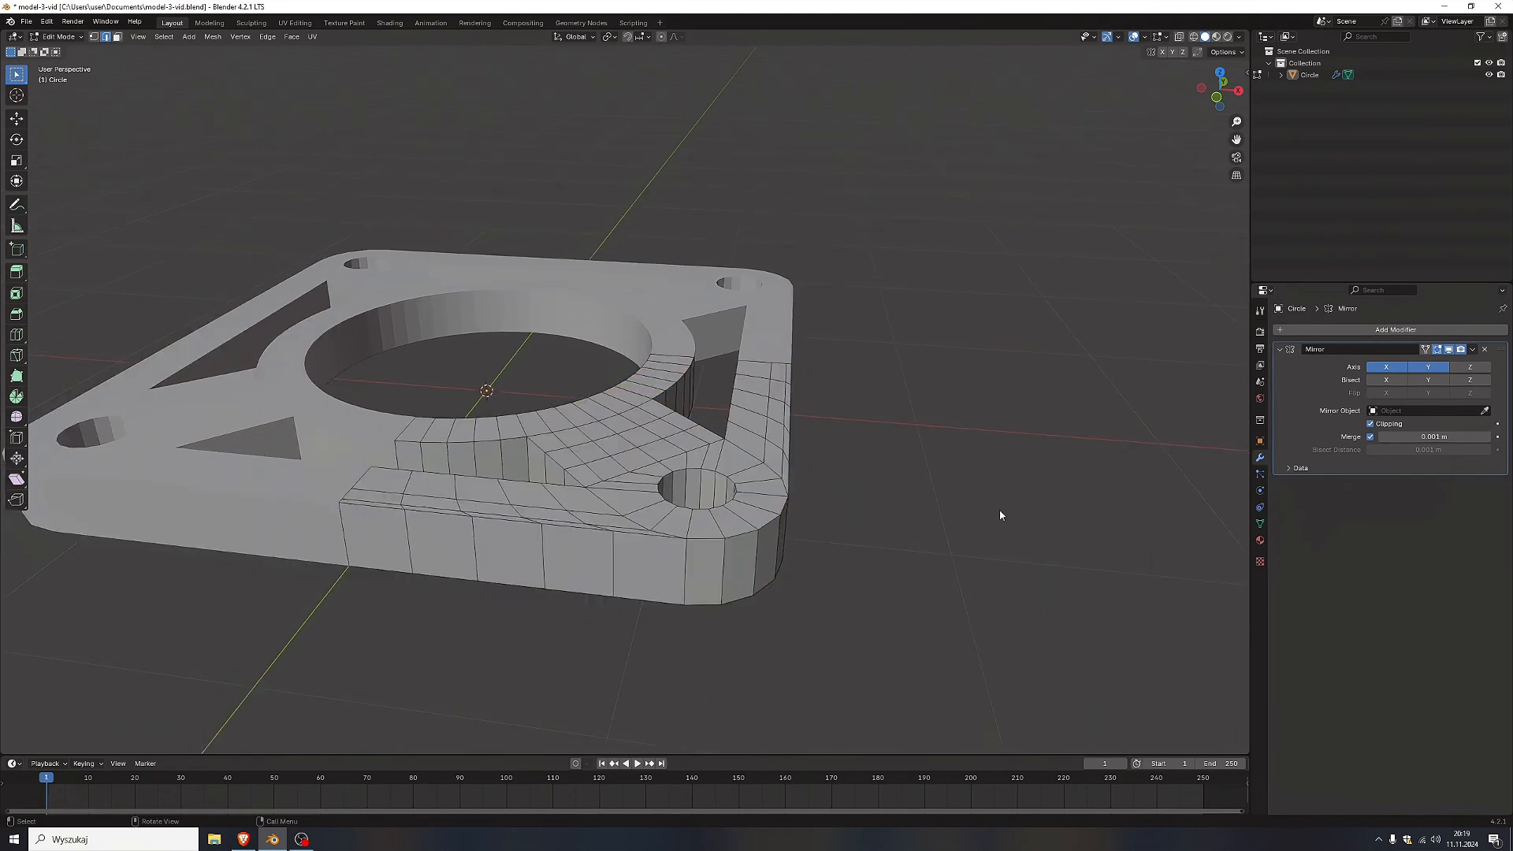
middle_click_drag(999, 513, 989, 533)
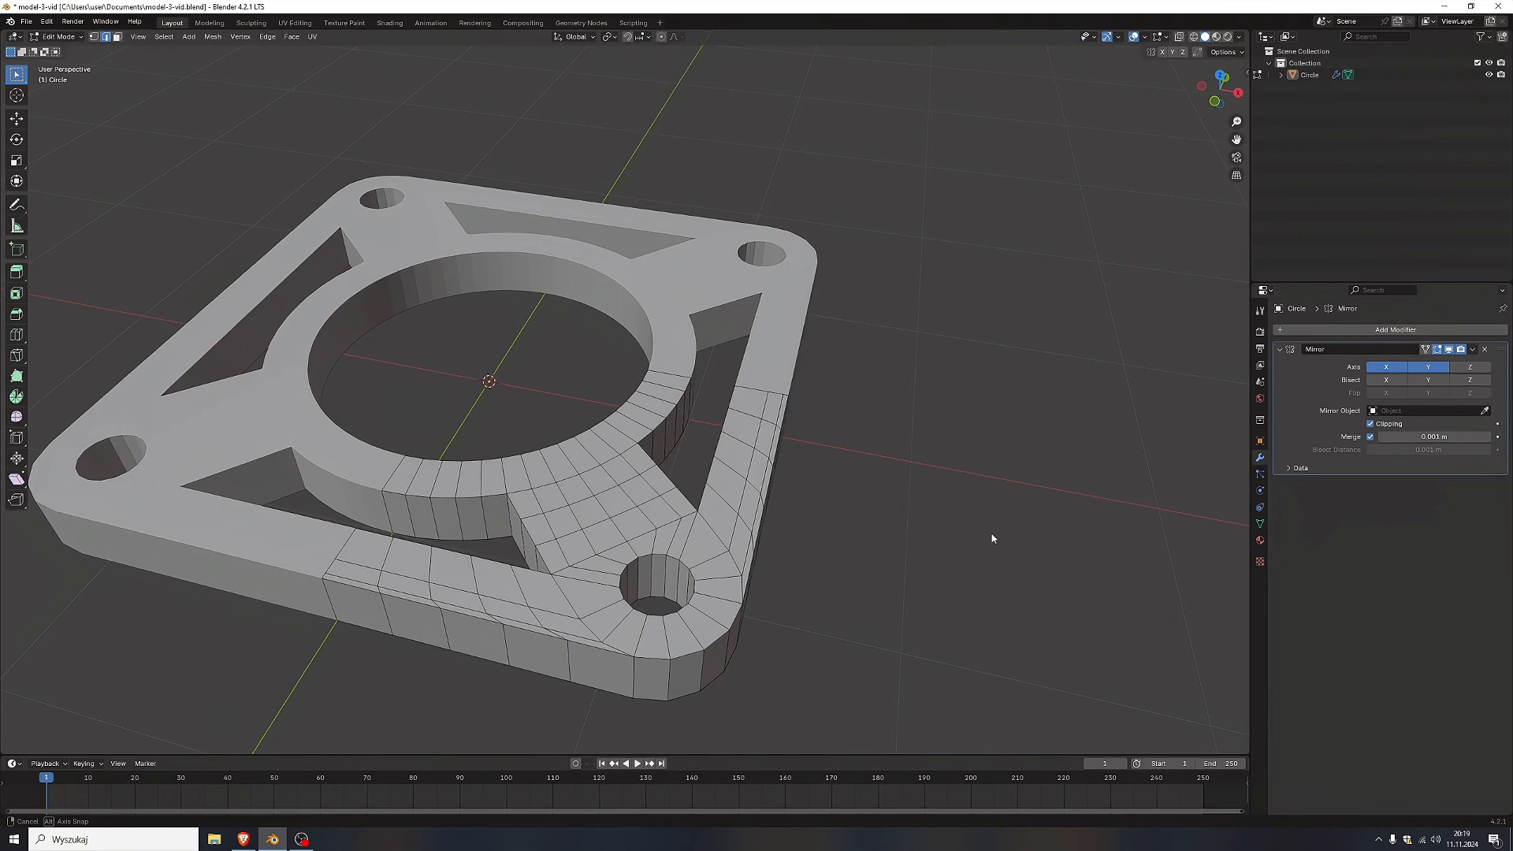
Select the top faces of the quarter ring, the corner arm and the area around the corner hole.
key("3")
left_click(403, 477)
left_click(665, 383, "ctrl")
middle_click_drag(665, 384, 458, 546)
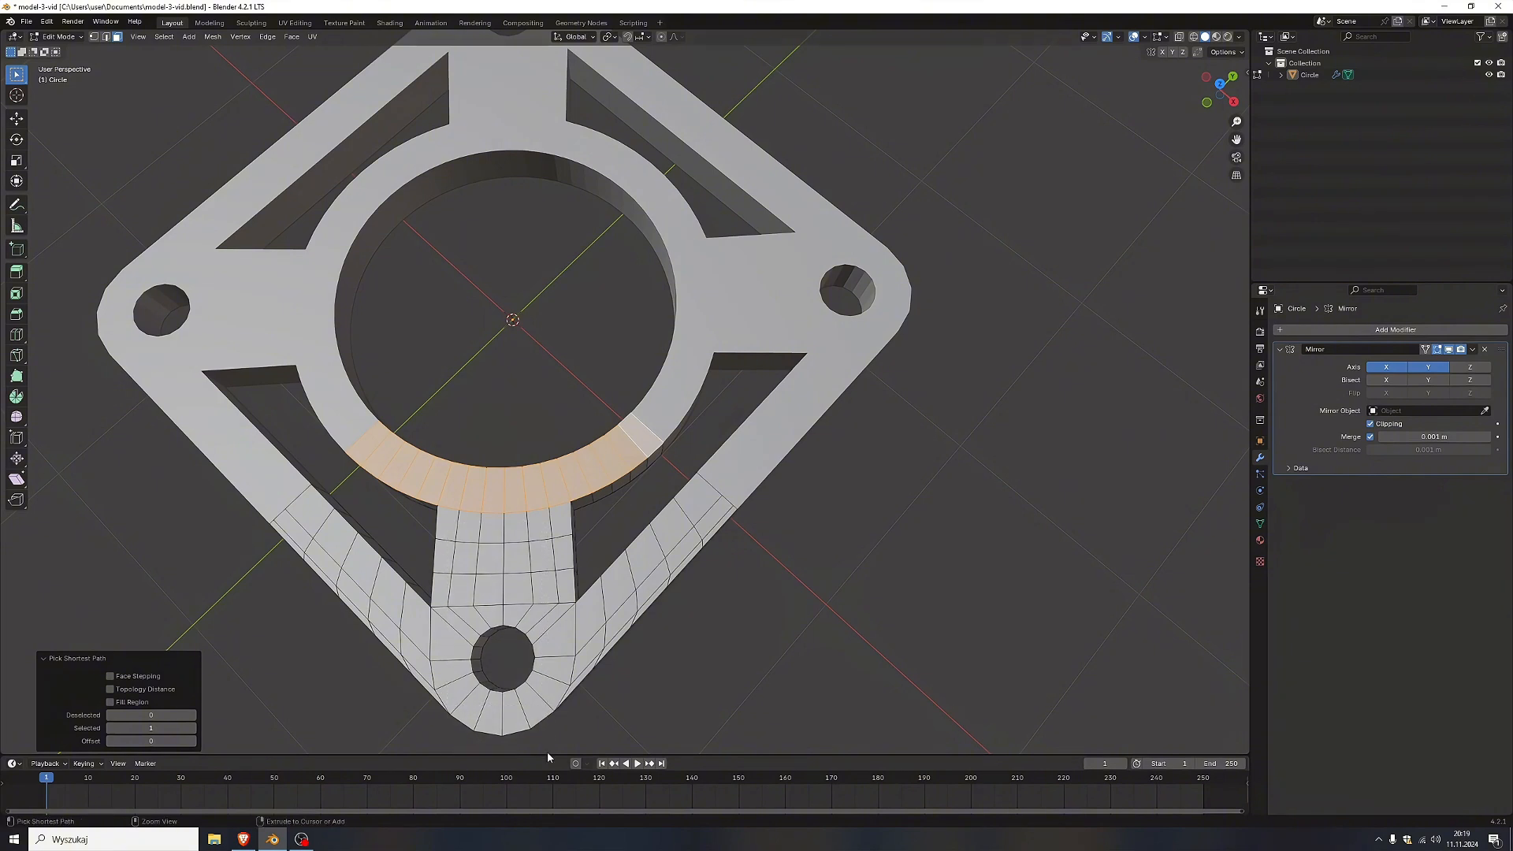
left_click_drag(445, 530, 555, 685, "shift")
left_click(488, 713, "shift")
left_click(517, 713, "shift")
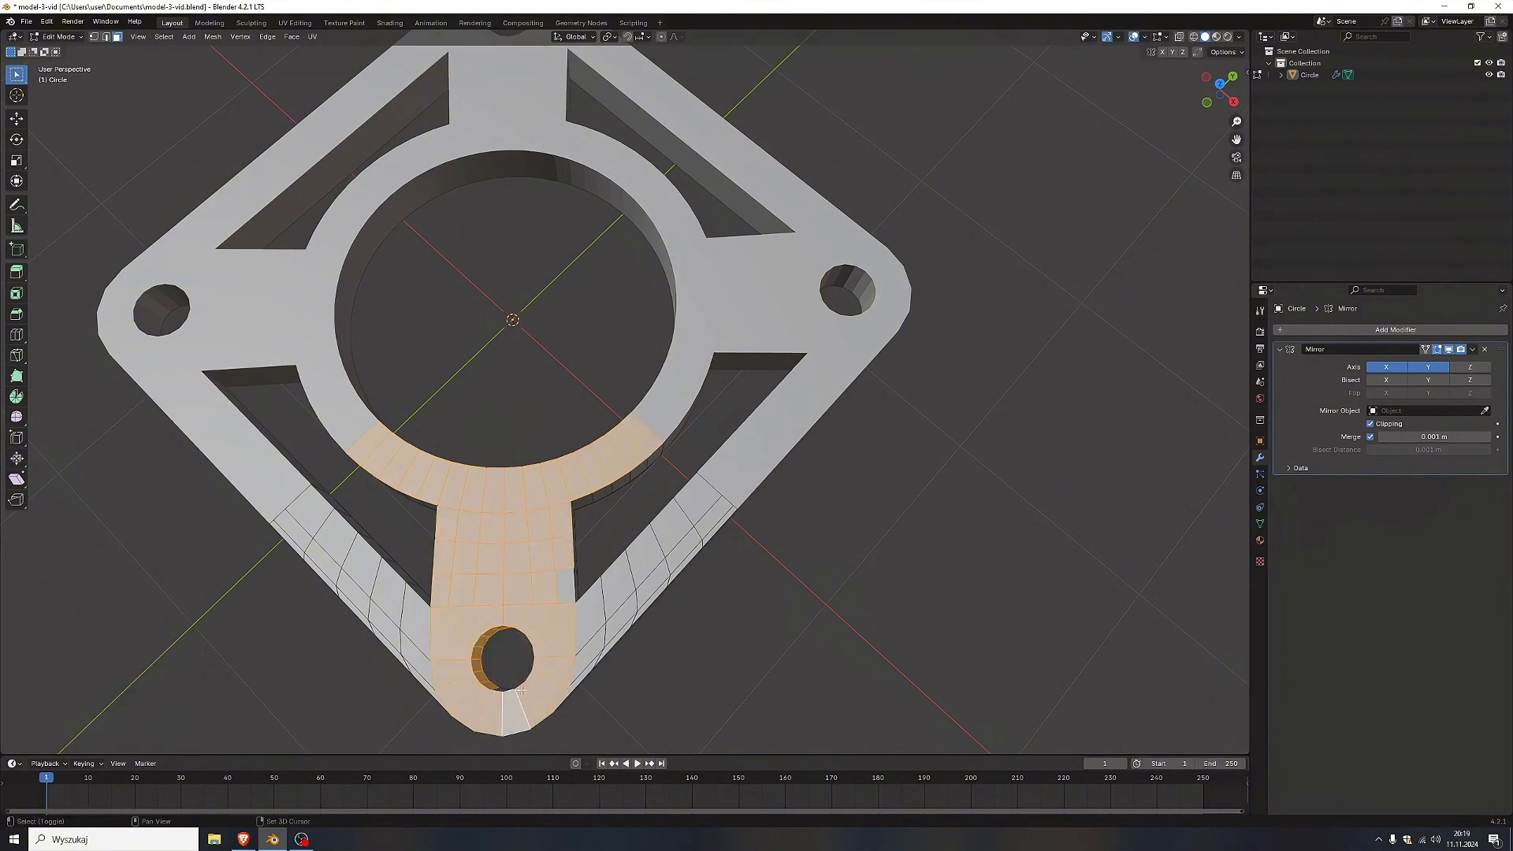
left_click(567, 585, "shift")
Try to extrude the selected ring and arm faces 0.2 m along their normal.
middle_click_drag(566, 585, 788, 636)
key("e")
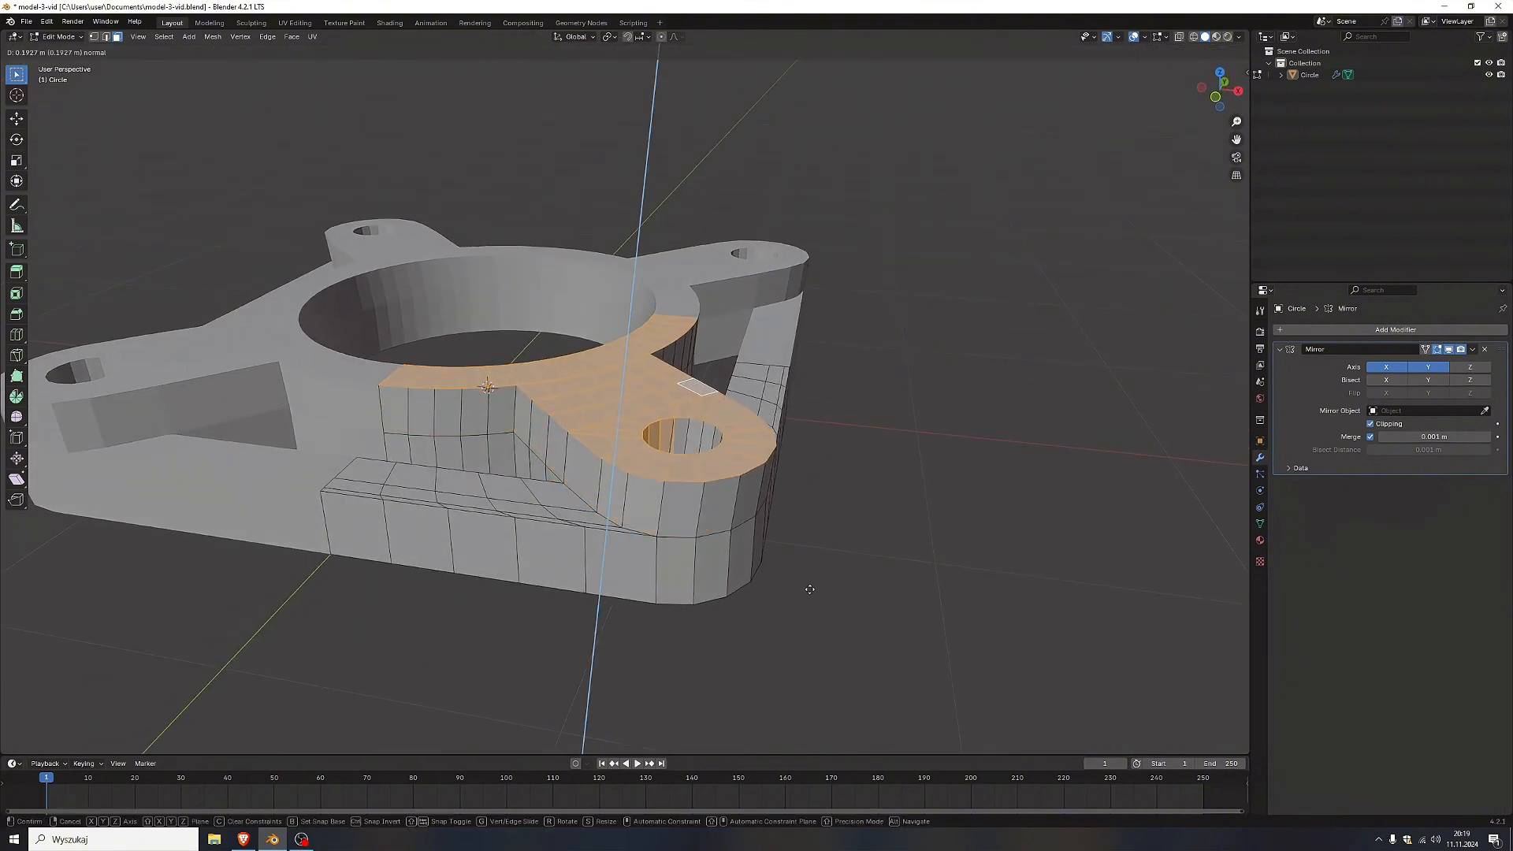
left_click(766, 581)
left_click(150, 702)
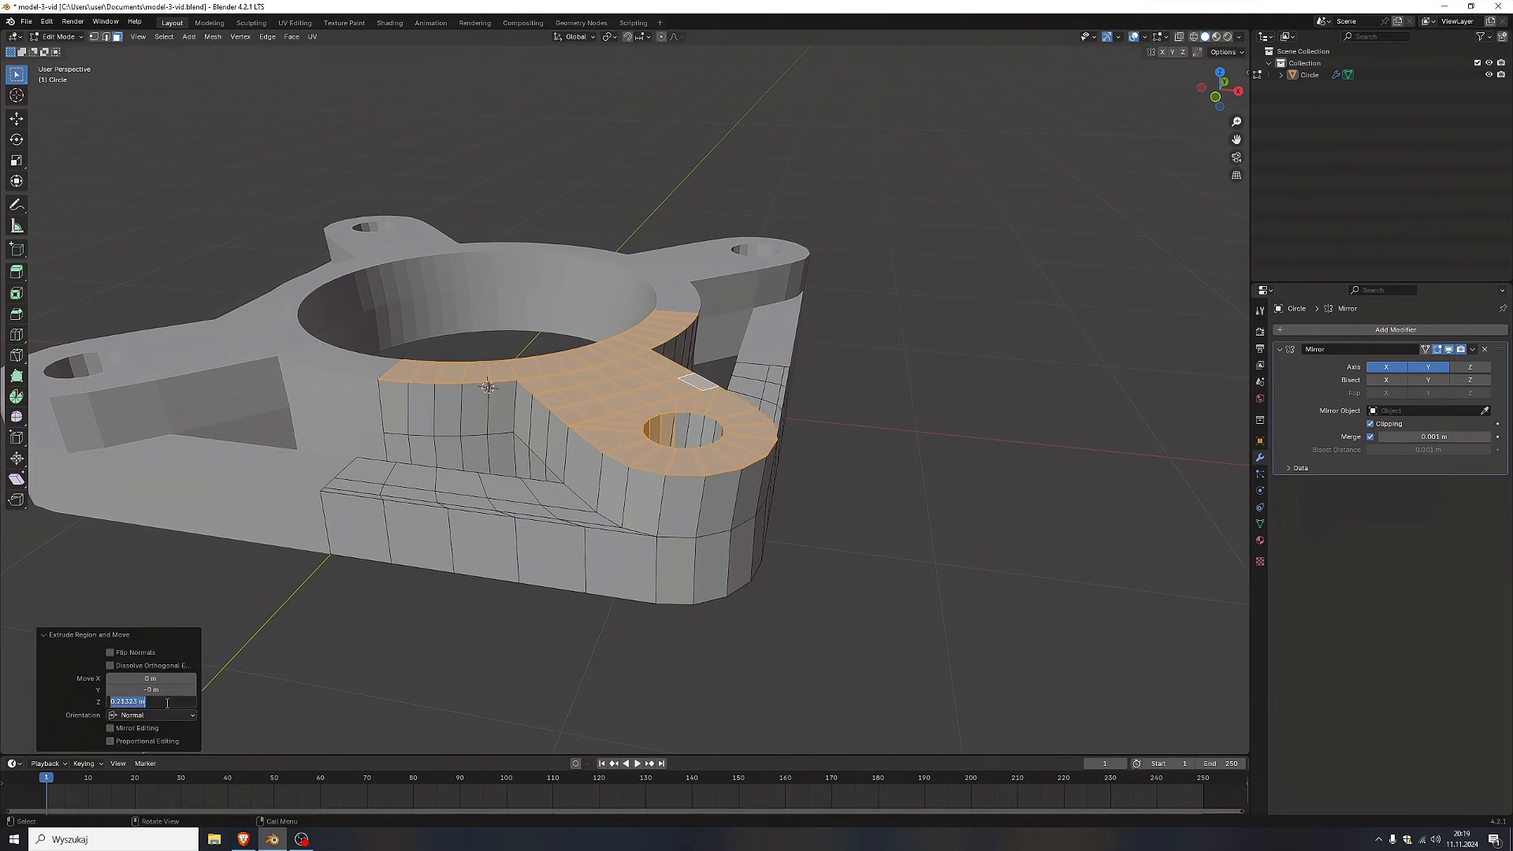
type("0.2")
key("Return")
Extrude the selected ring, arm and corner faces upward along global Z.
middle_click_drag(618, 659, 590, 676)
key("e")
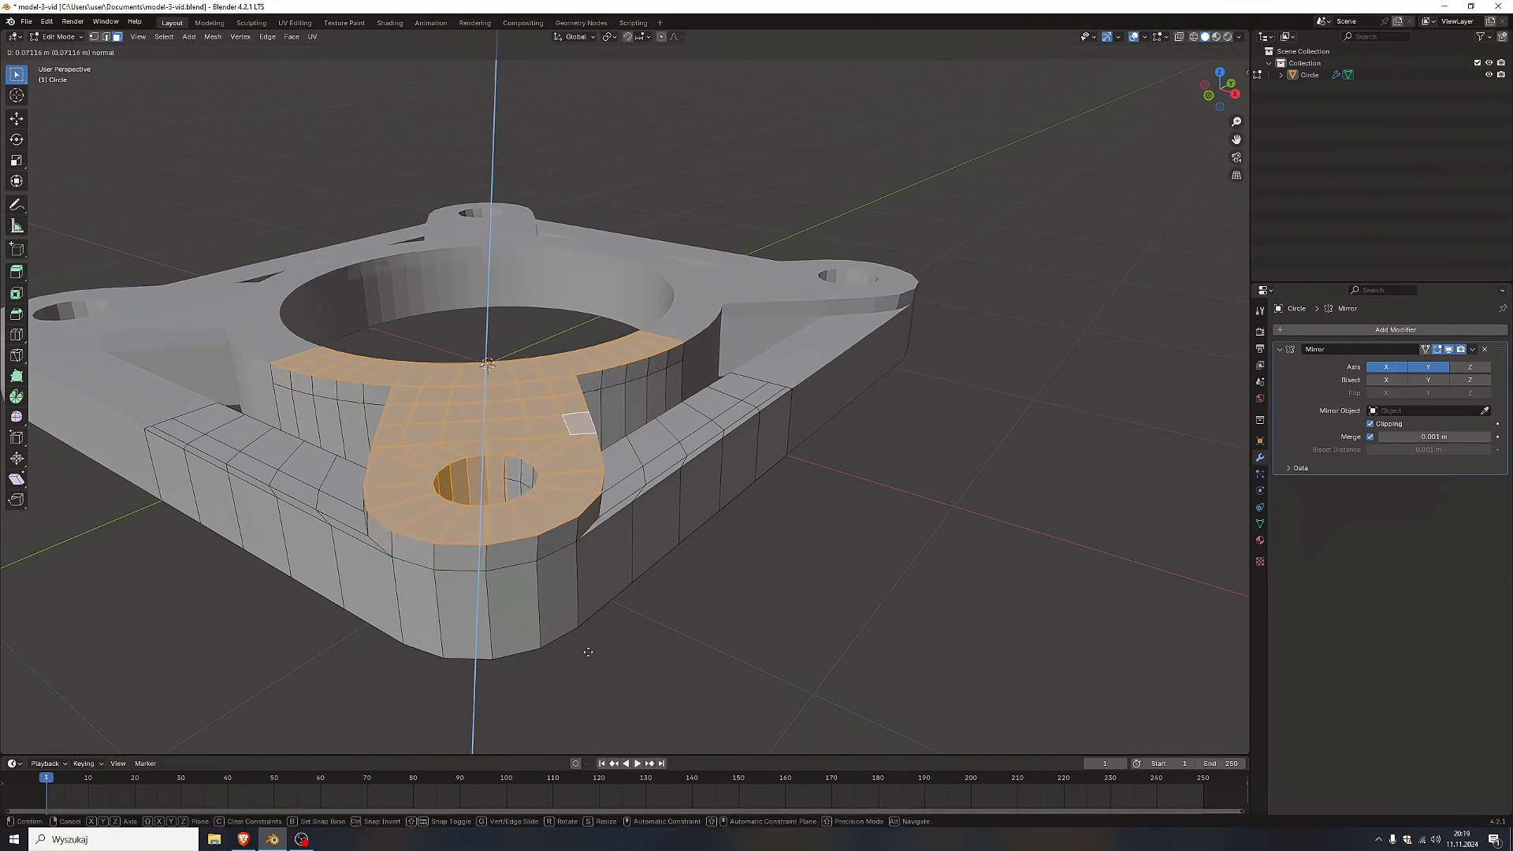
key("z")
key("z")
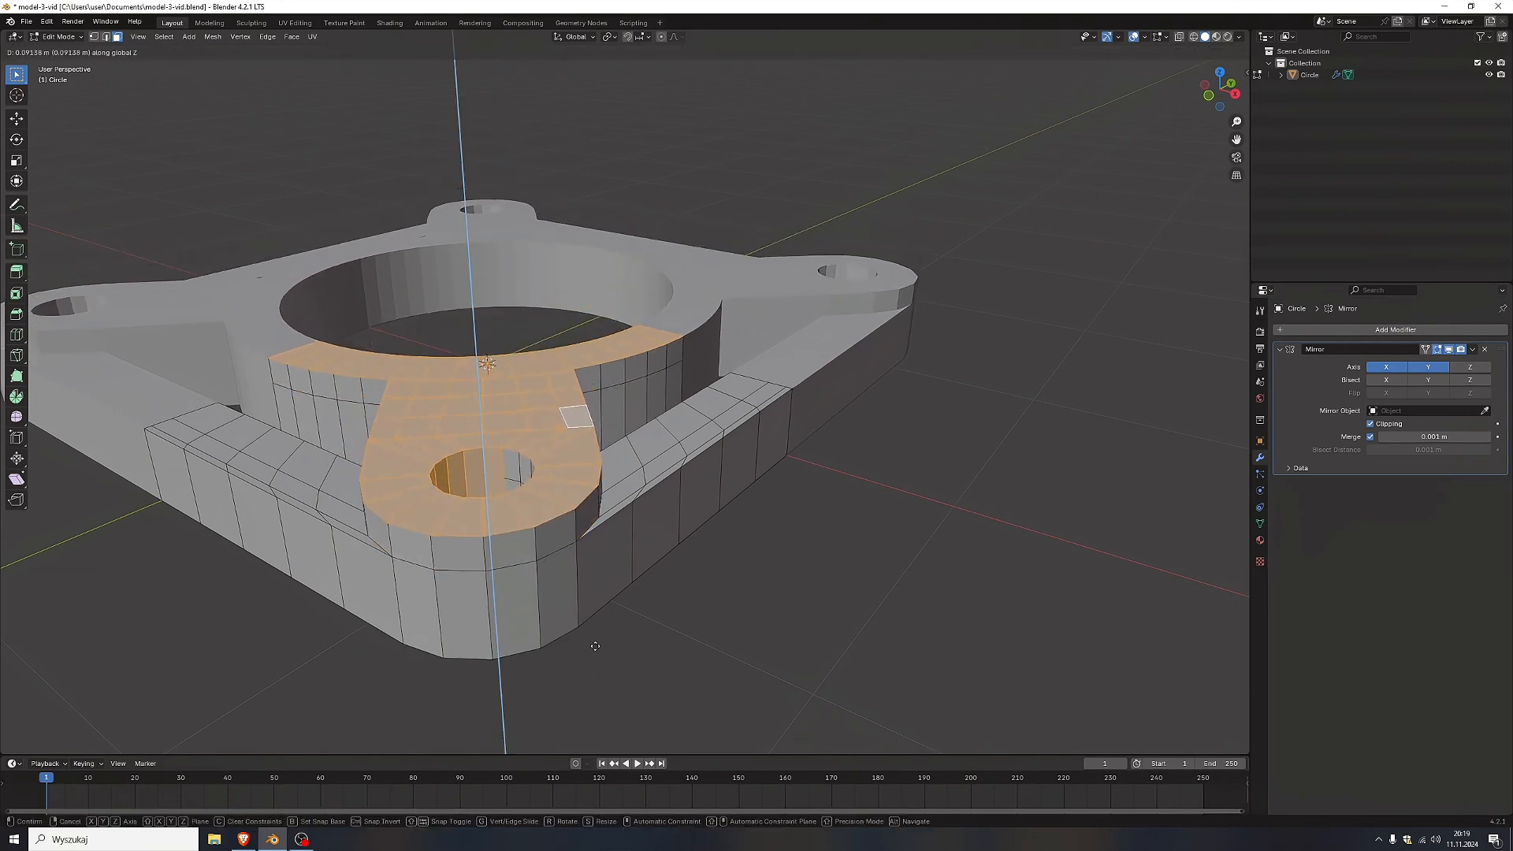
left_click(599, 658)
middle_click_drag(752, 676, 669, 665)
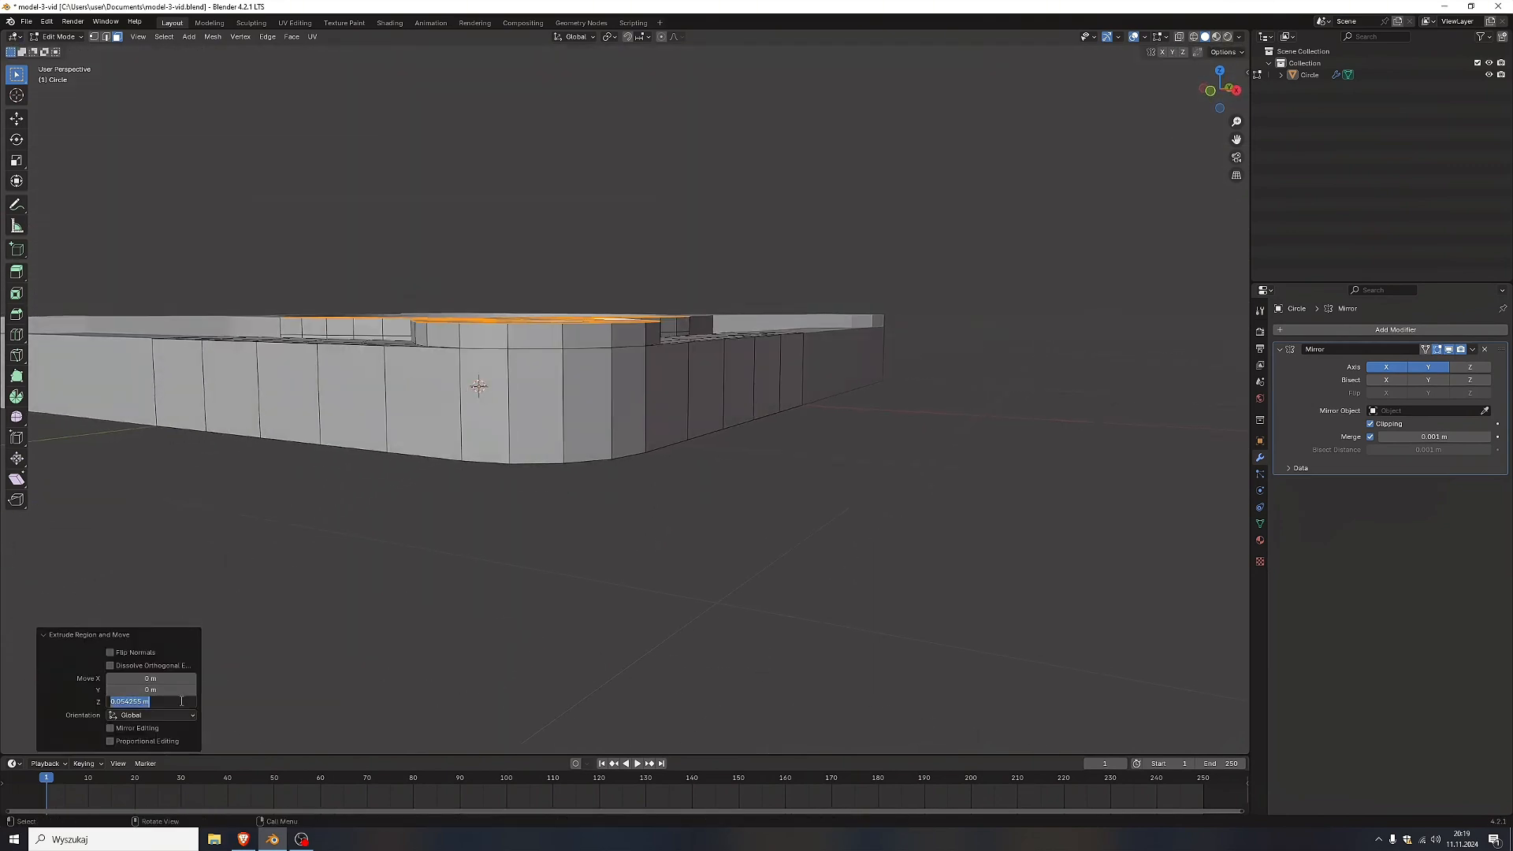
key("Return")
Select only the quarter ring's top faces and extrude them 0.2 m upward.
mouse_move(206, 599)
middle_mouse_down()
mouse_move(224, 544)
mouse_move(208, 580)
middle_mouse_up()
left_click(327, 422)
middle_click_drag(370, 438, 368, 467)
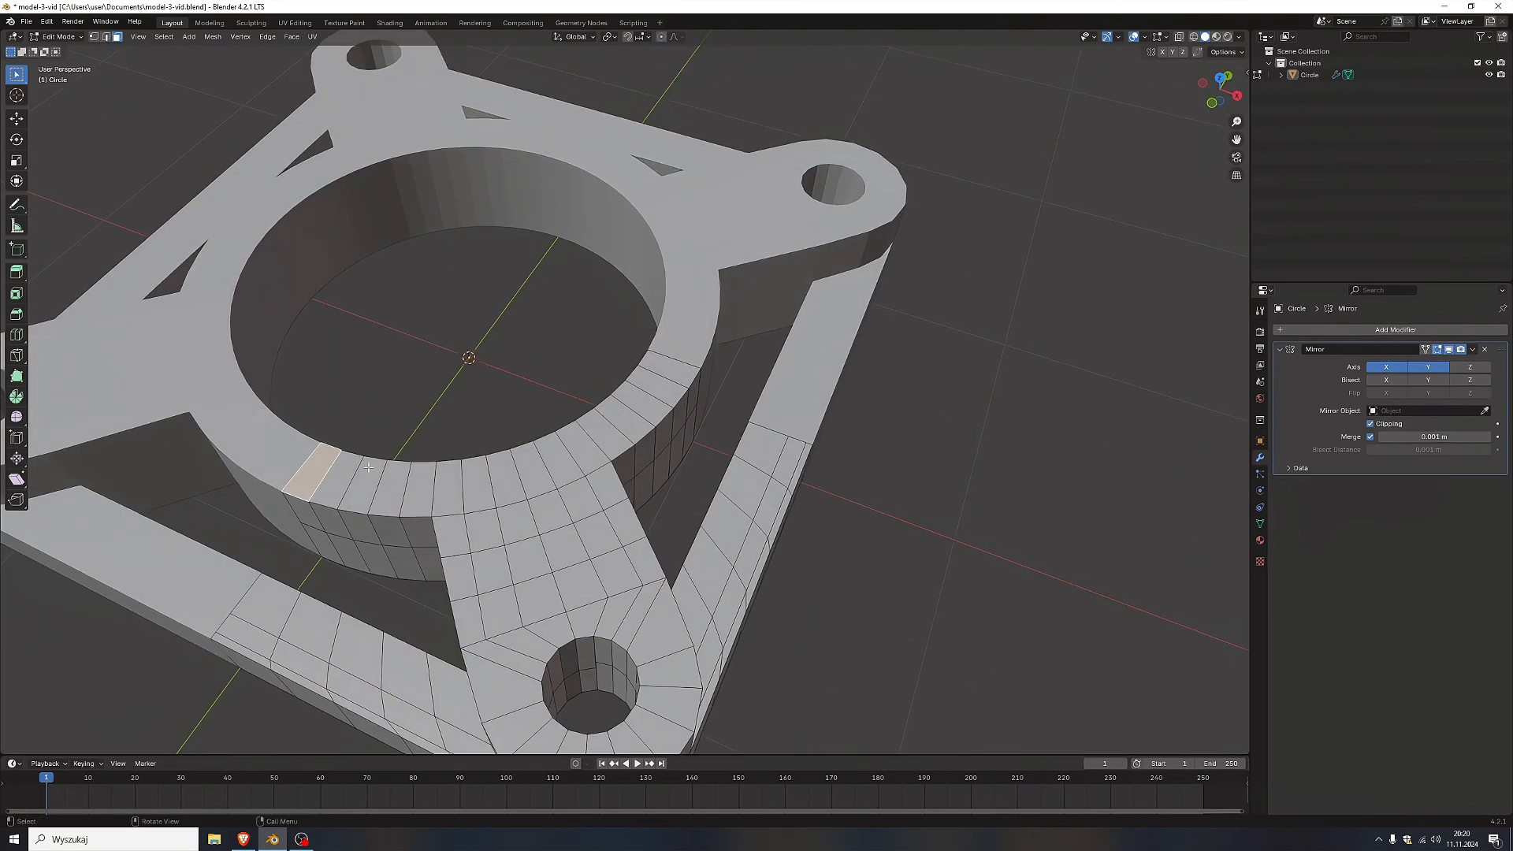
left_click(659, 369, "ctrl")
middle_click_drag(662, 433, 674, 477)
key("e")
left_click(681, 380)
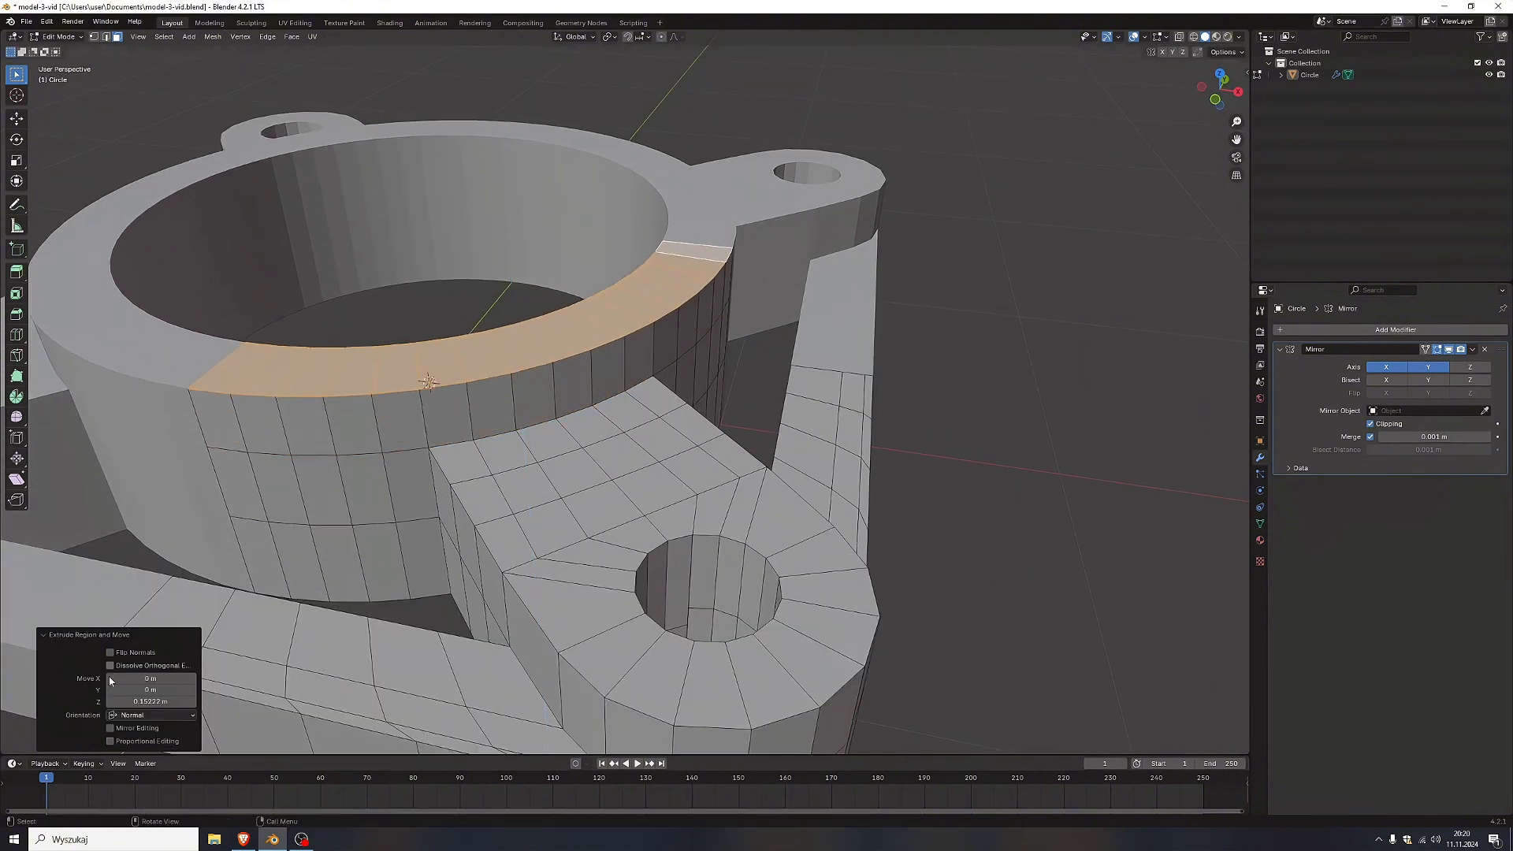
left_click(157, 702)
key("Return")
left_click(157, 702)
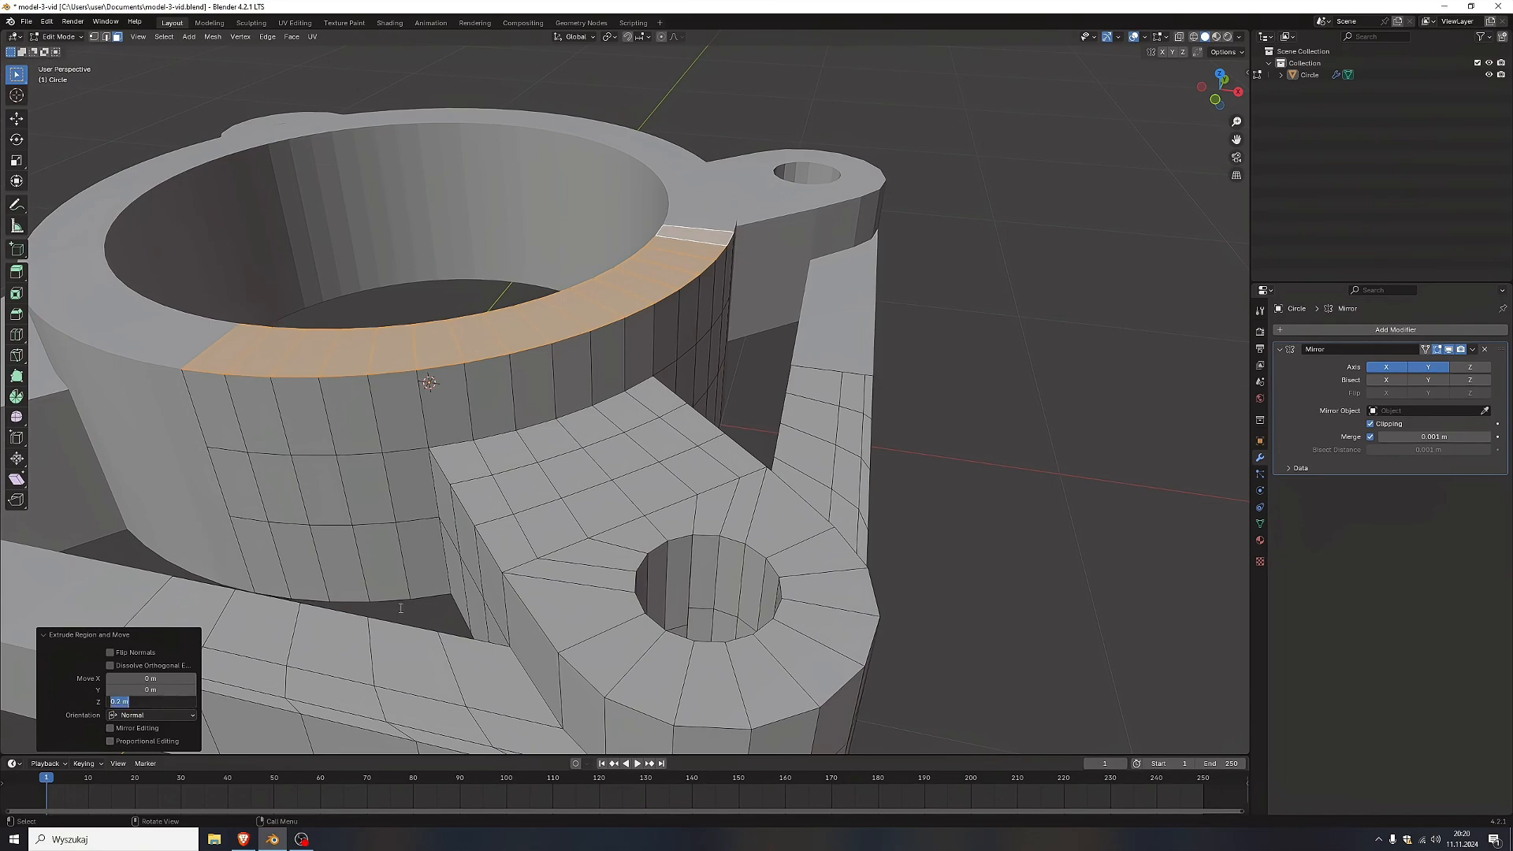
Add a centred loop cut around the uppermost band of the ring's inner wall.
middle_click_drag(401, 608, 744, 313)
key("ctrl+r")
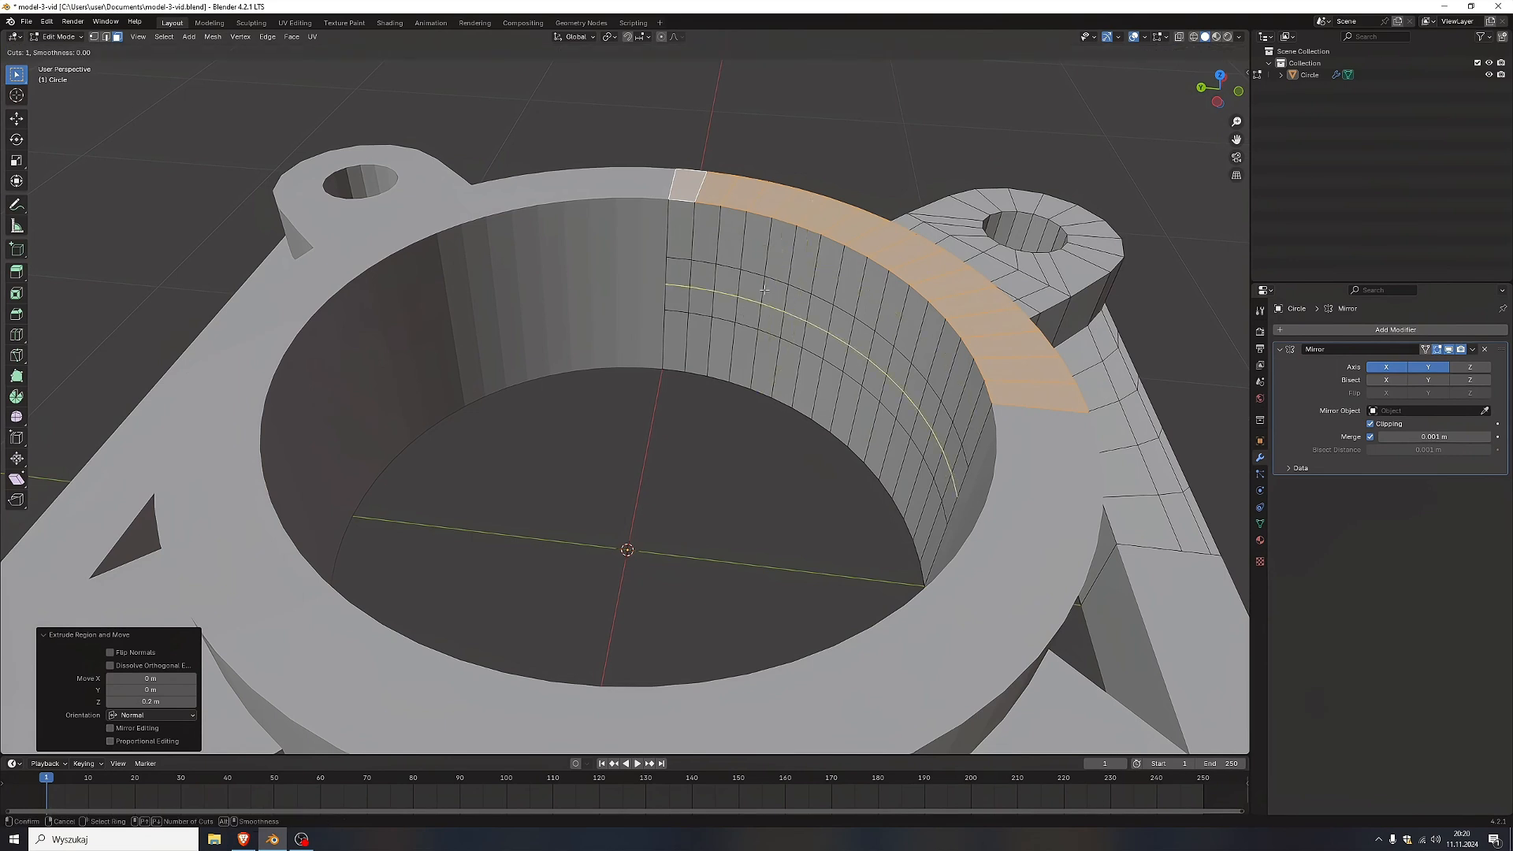
left_click(779, 259)
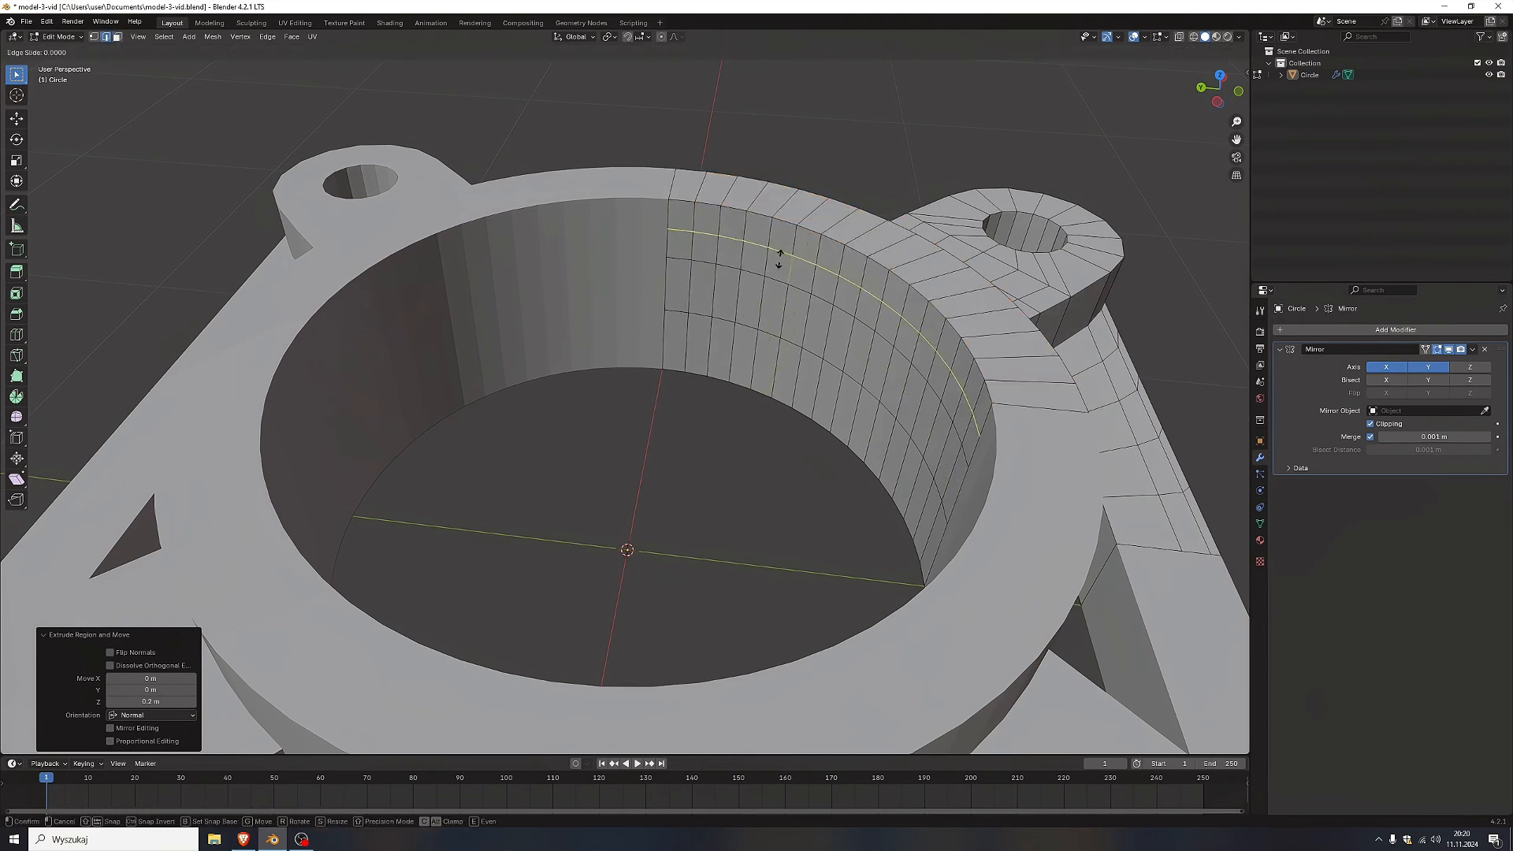
right_click(777, 257)
Select the face band just below the new loop on the inner wall and extrude it 0.15 m along its normals.
left_click(668, 243)
middle_click_drag(668, 243, 758, 352)
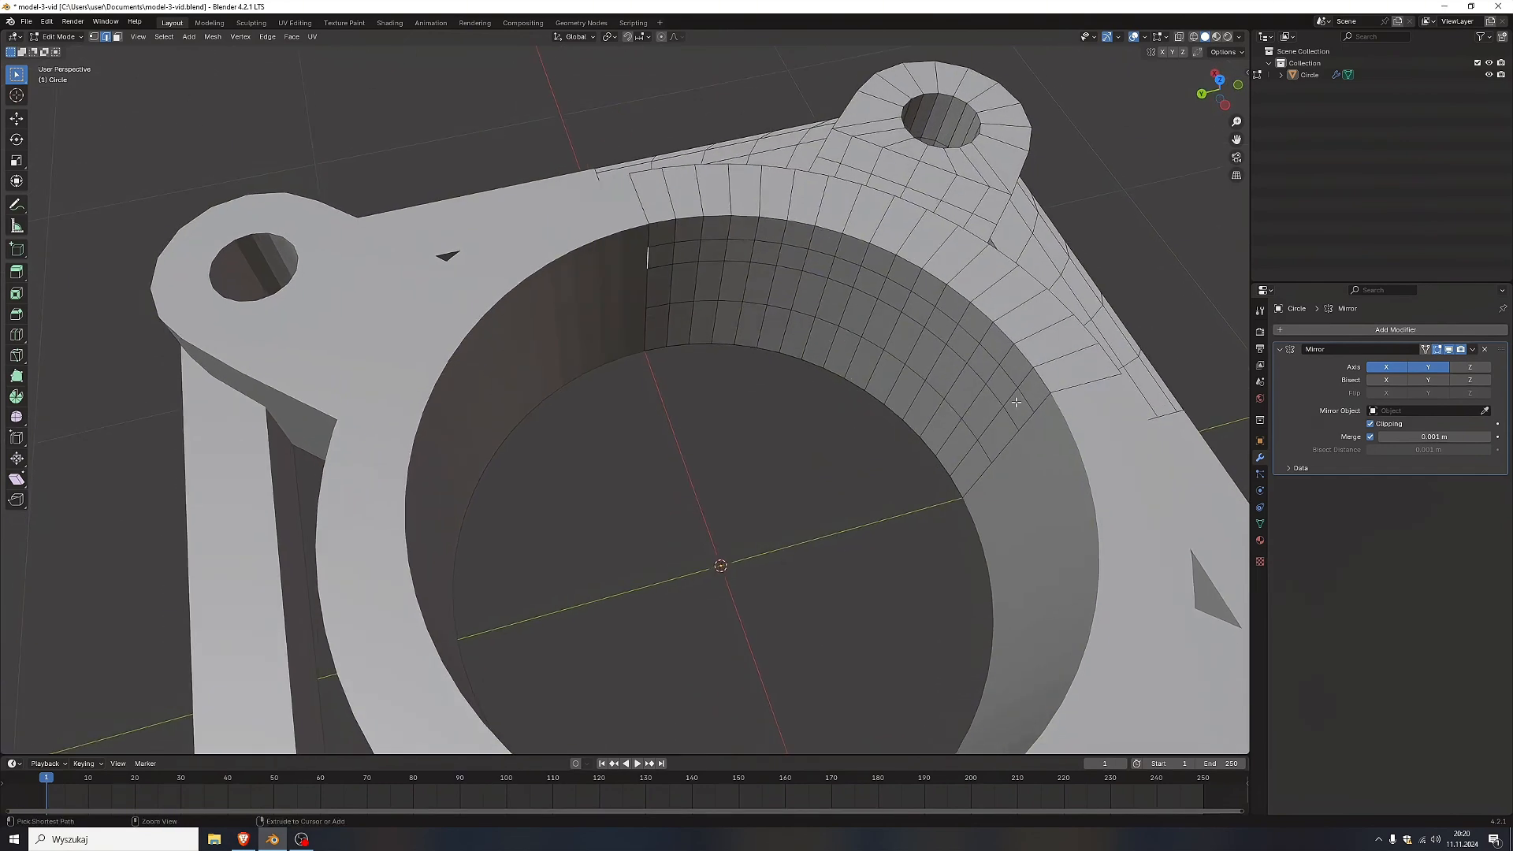
left_click(1013, 402, "ctrl")
key("3")
left_click(1035, 403, "ctrl")
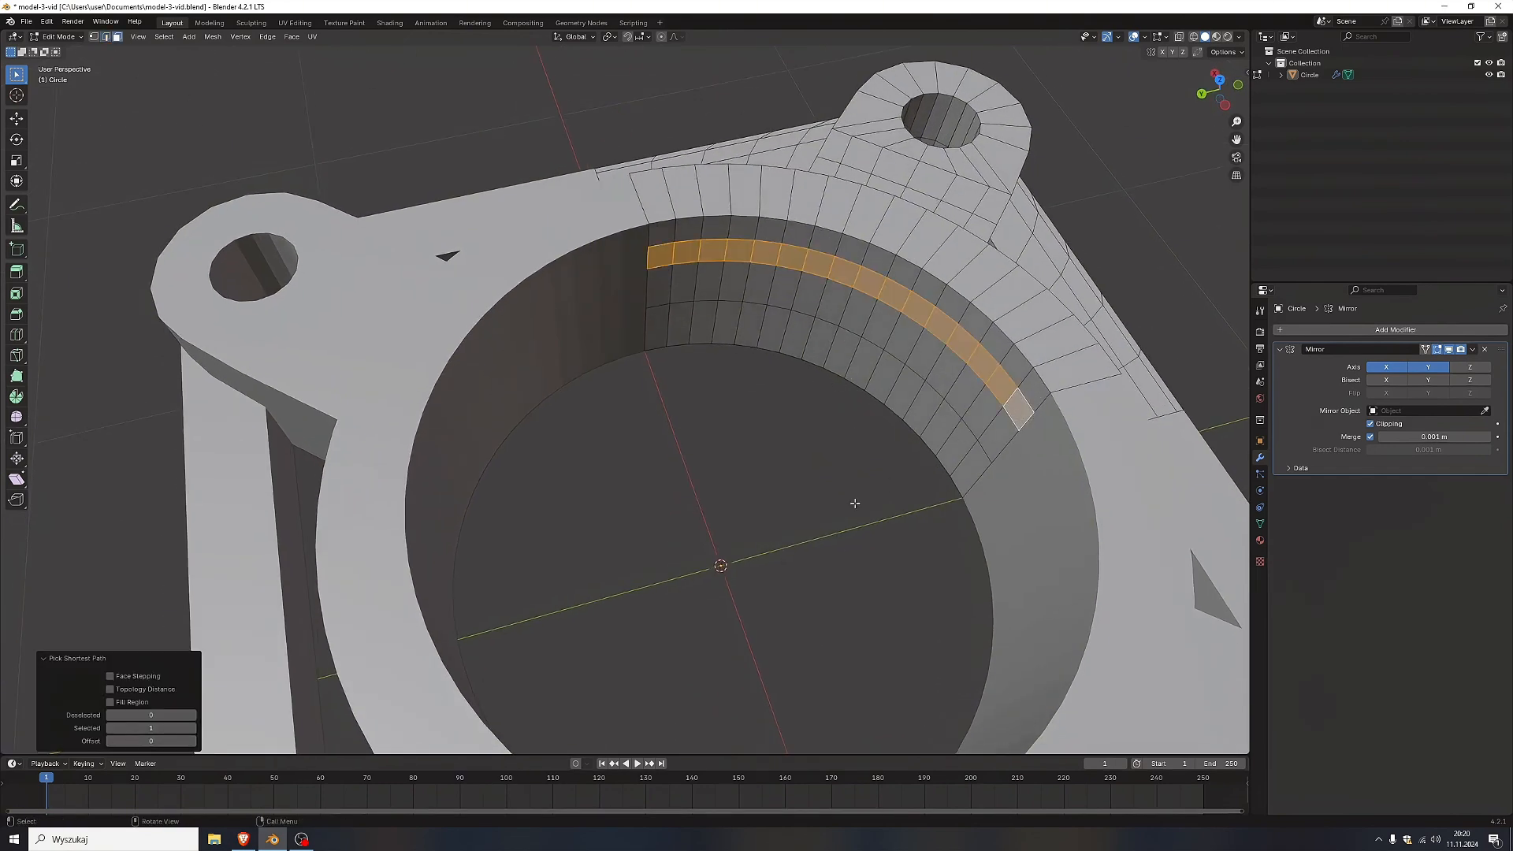
middle_click_drag(1035, 403, 755, 506)
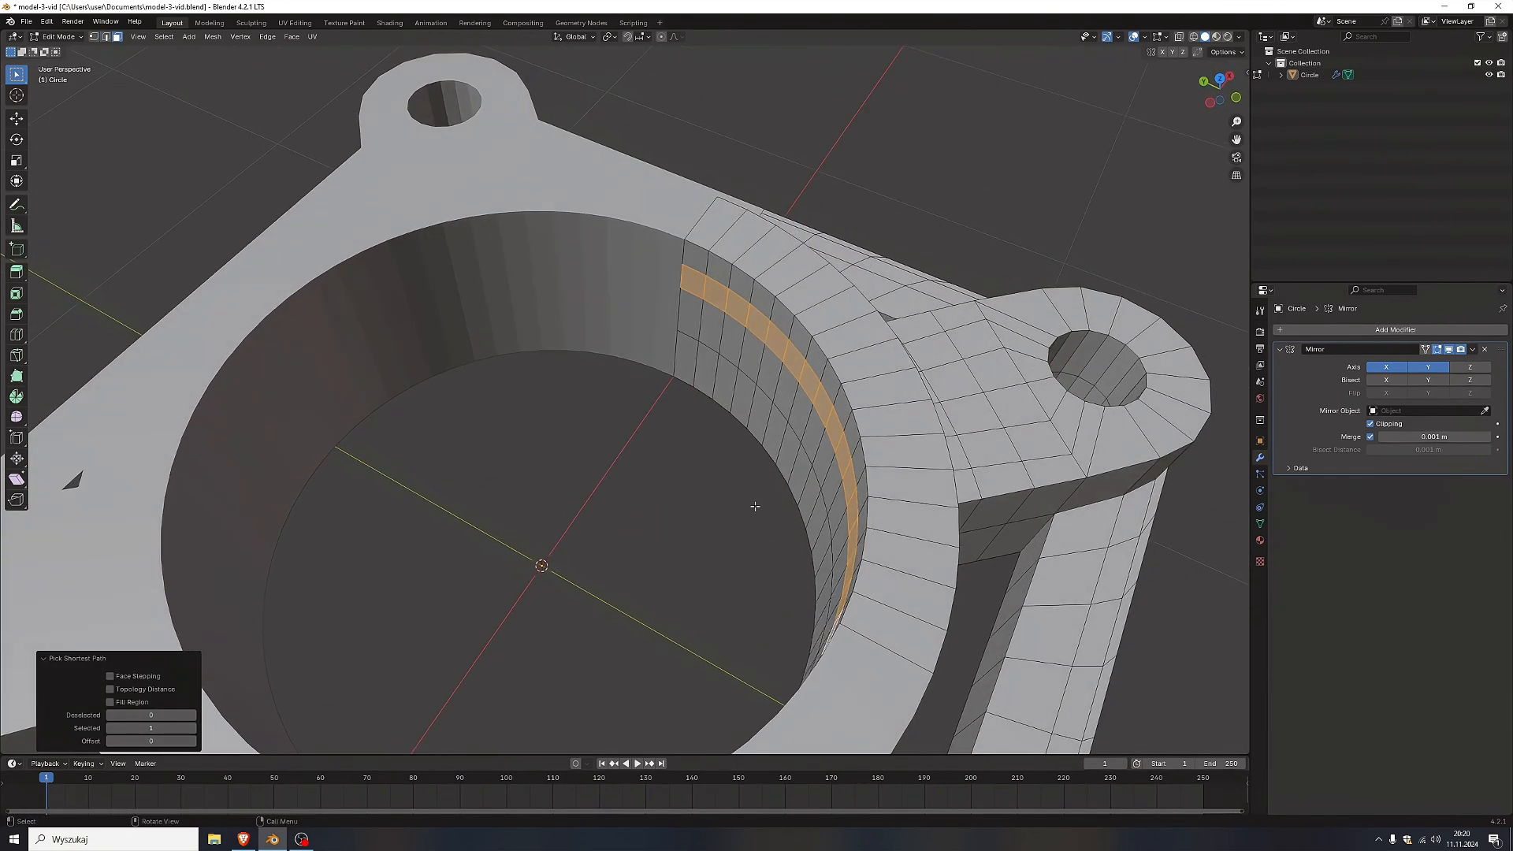
key("alt+e")
left_click(585, 435)
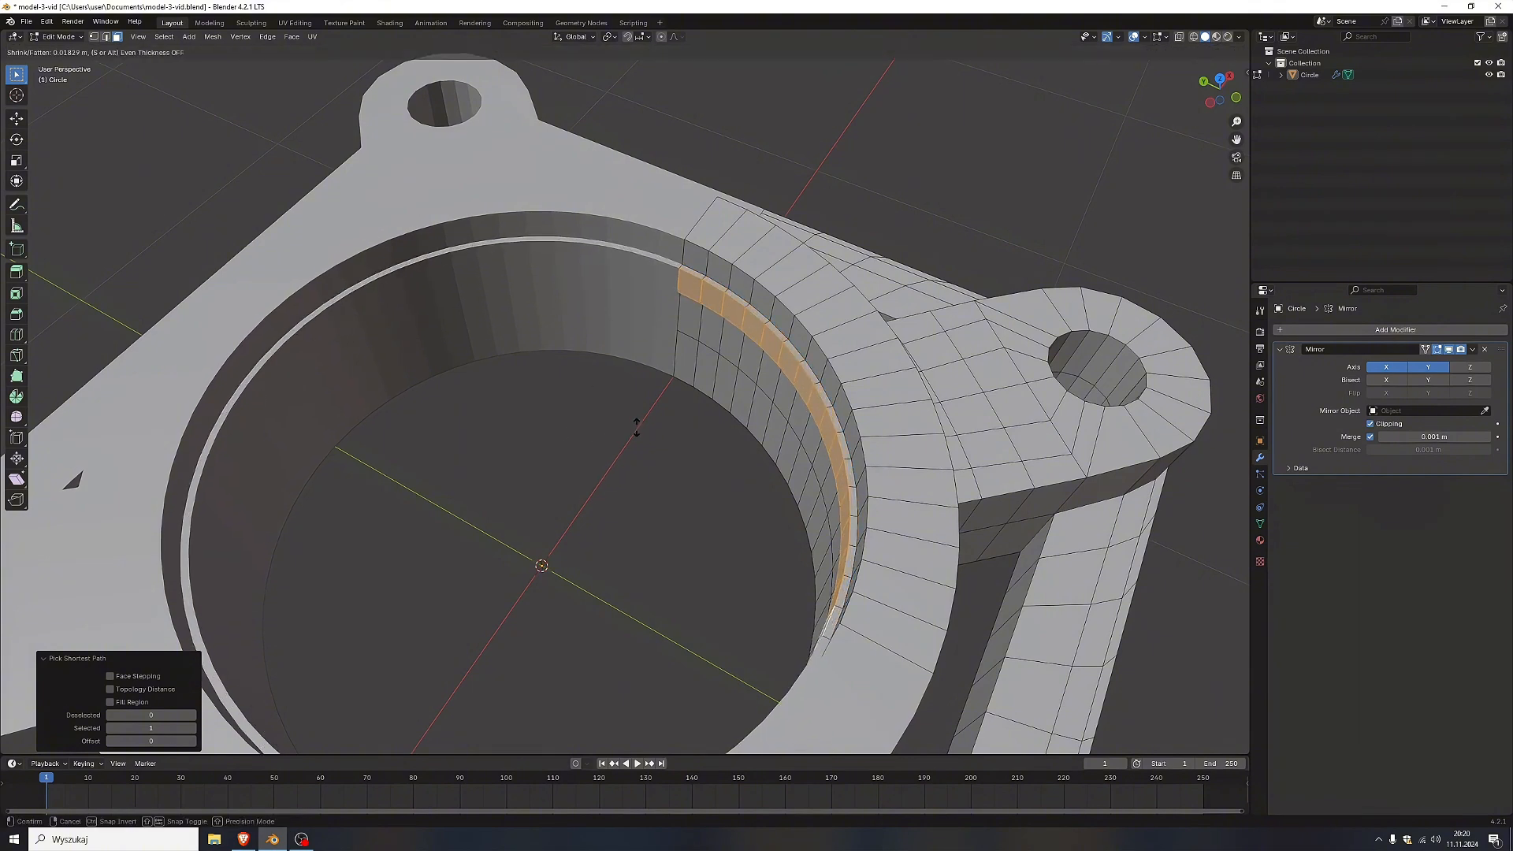
left_click(693, 414)
left_click(171, 700)
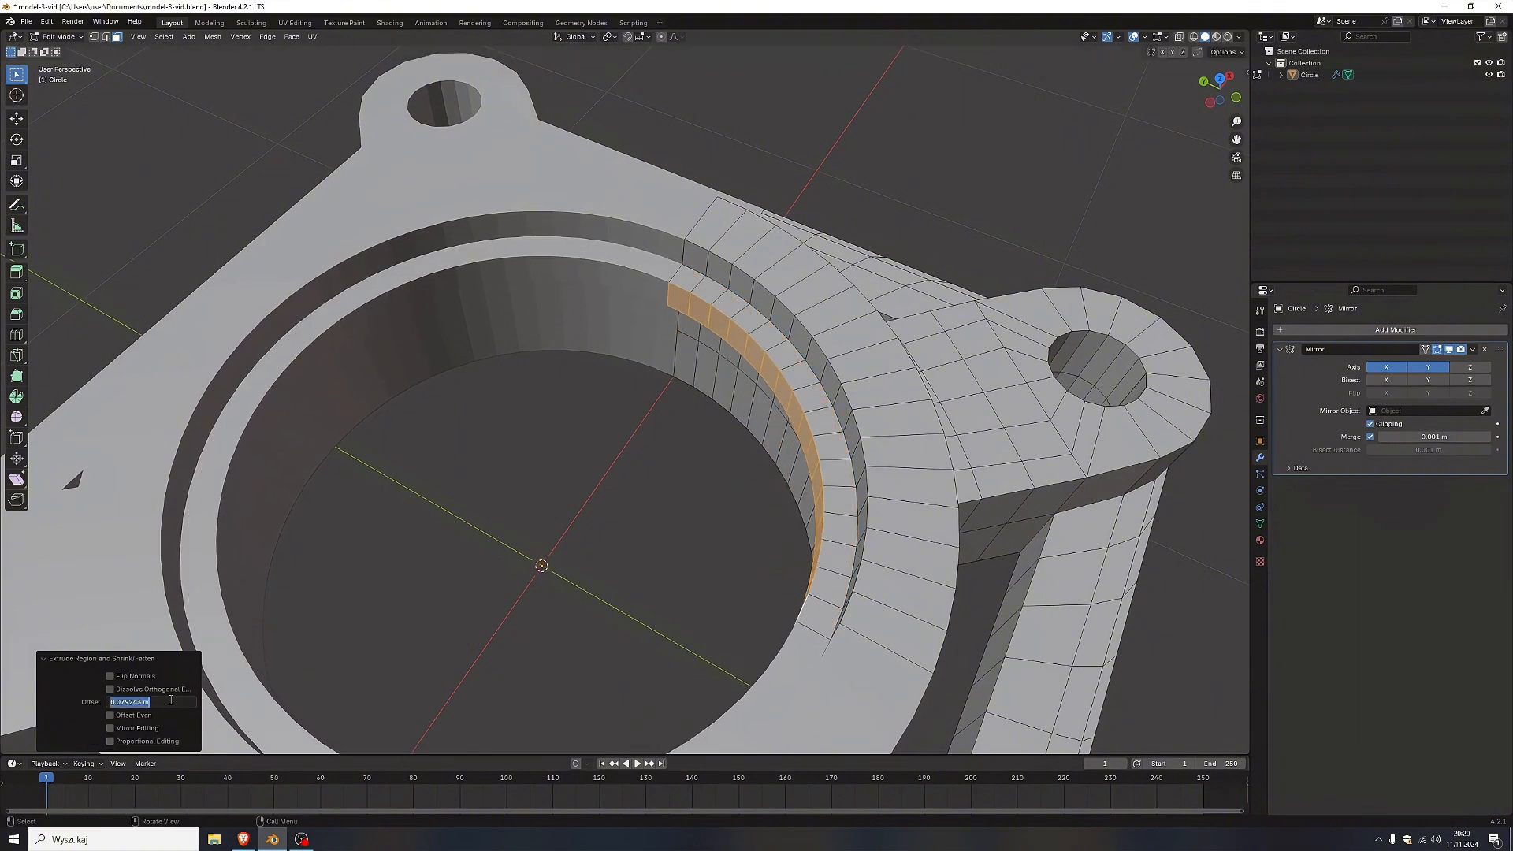
key("Return")
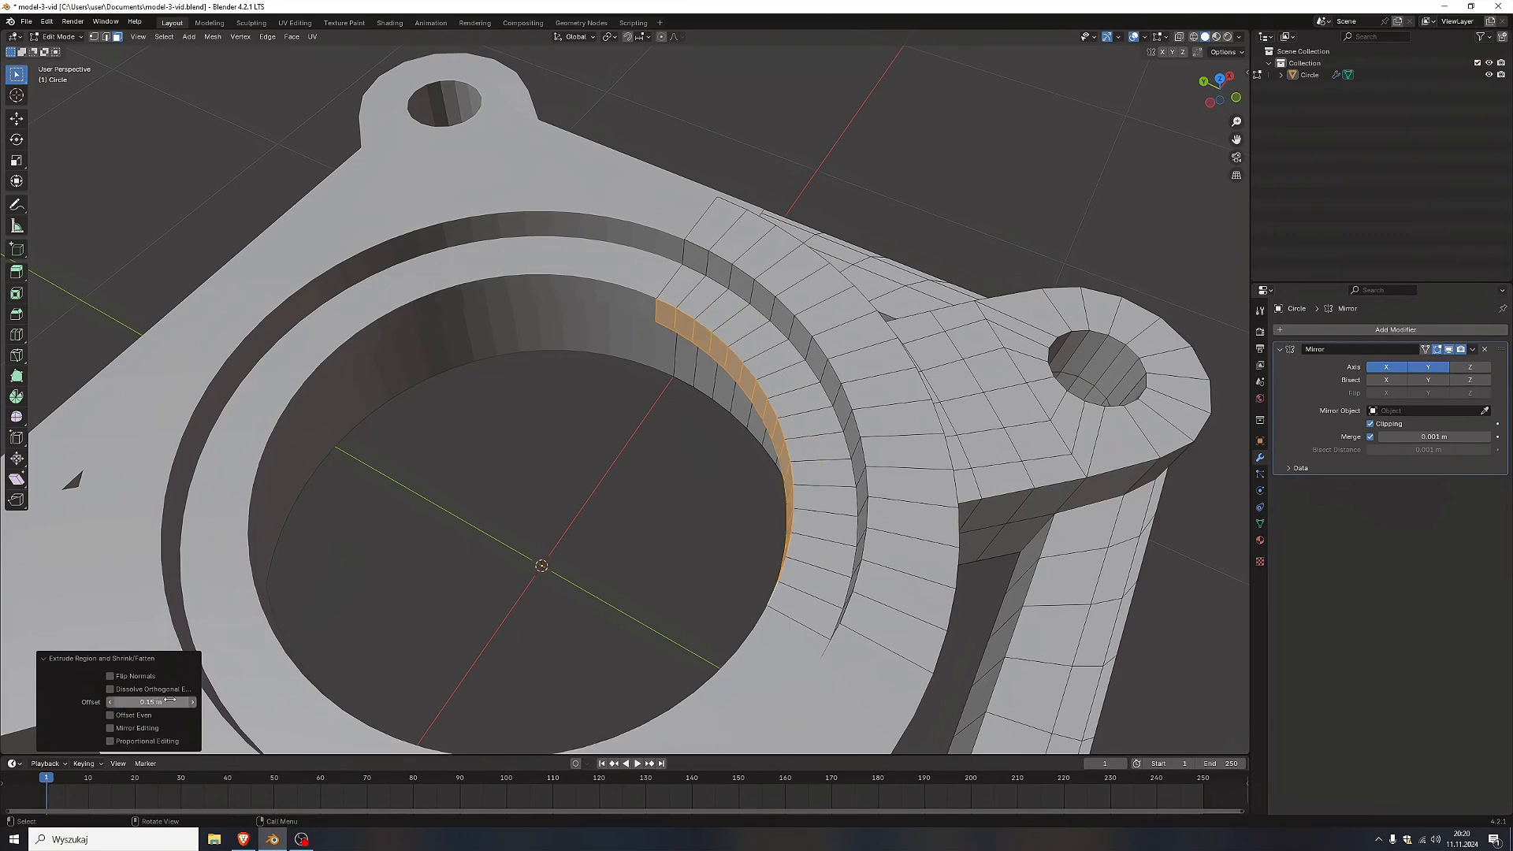
Duplicate the inner lip's face band in place and separate the copy into its own object.
middle_click_drag(581, 412, 669, 441)
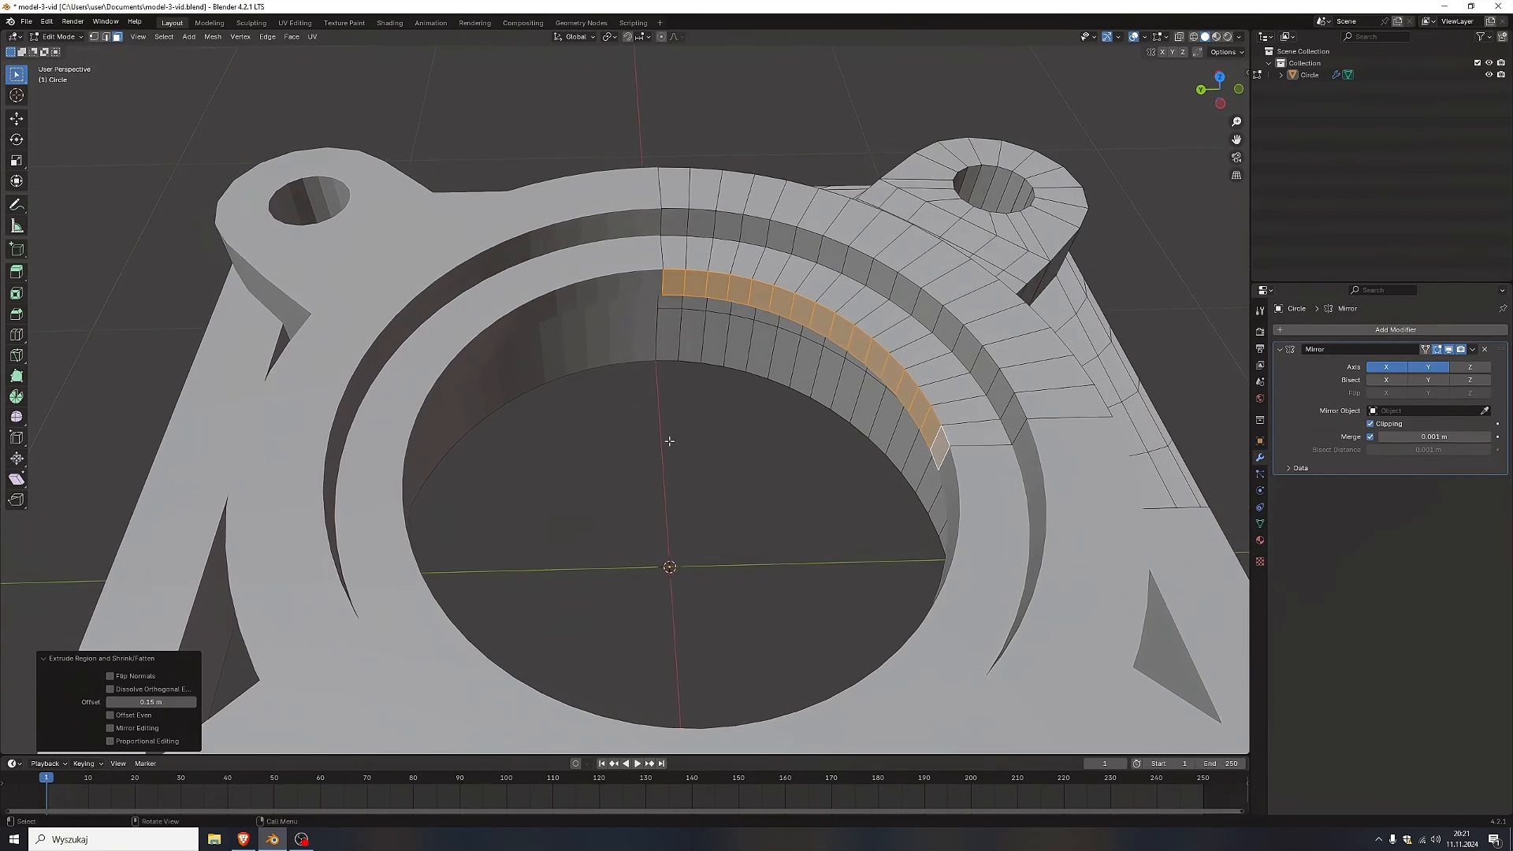
key("shift+d")
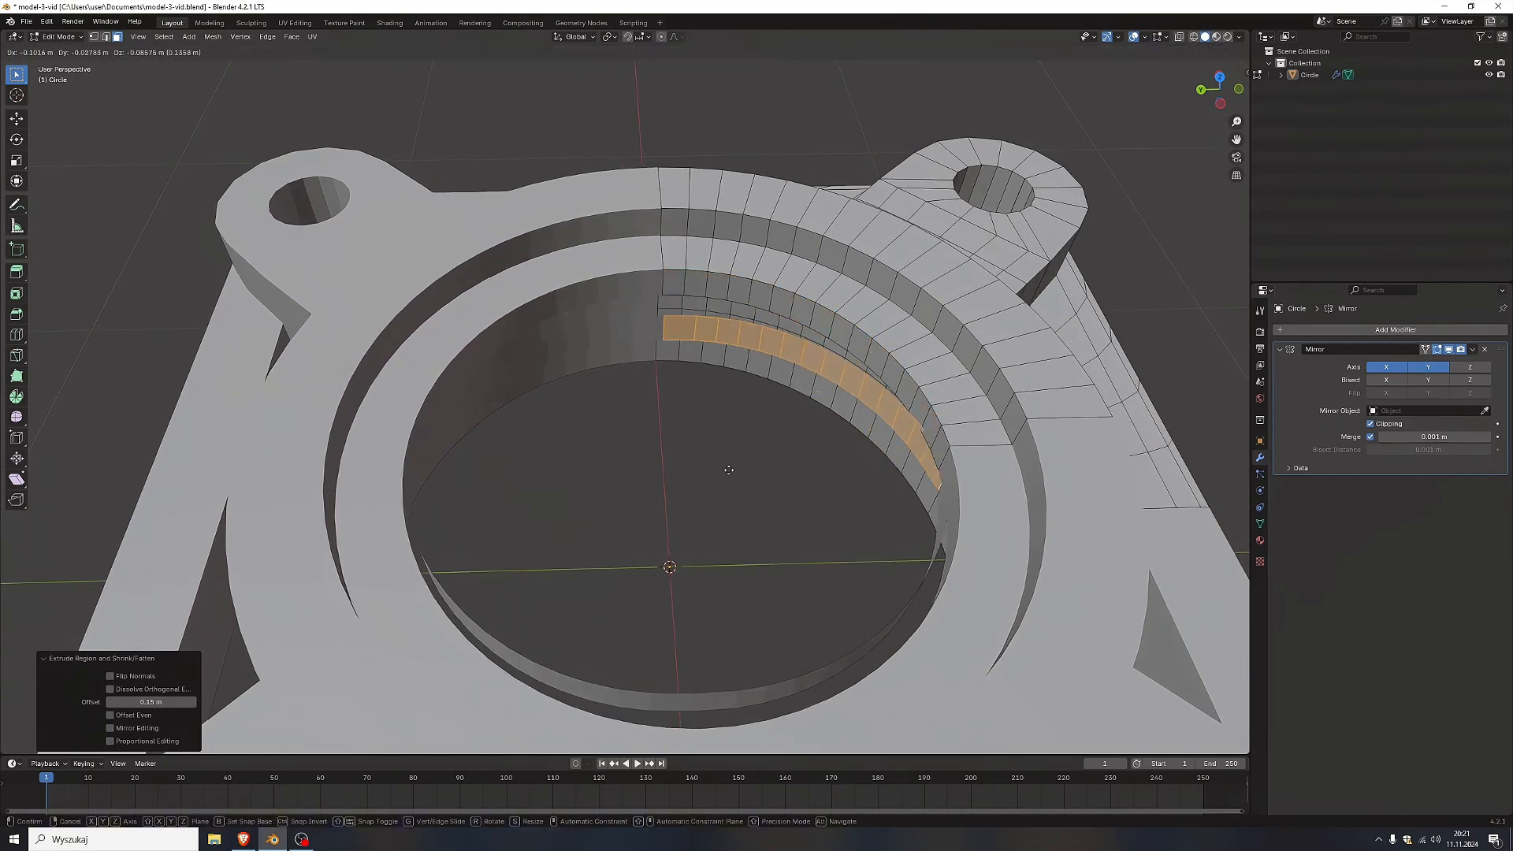
key("Escape")
key("p")
left_click(717, 459)
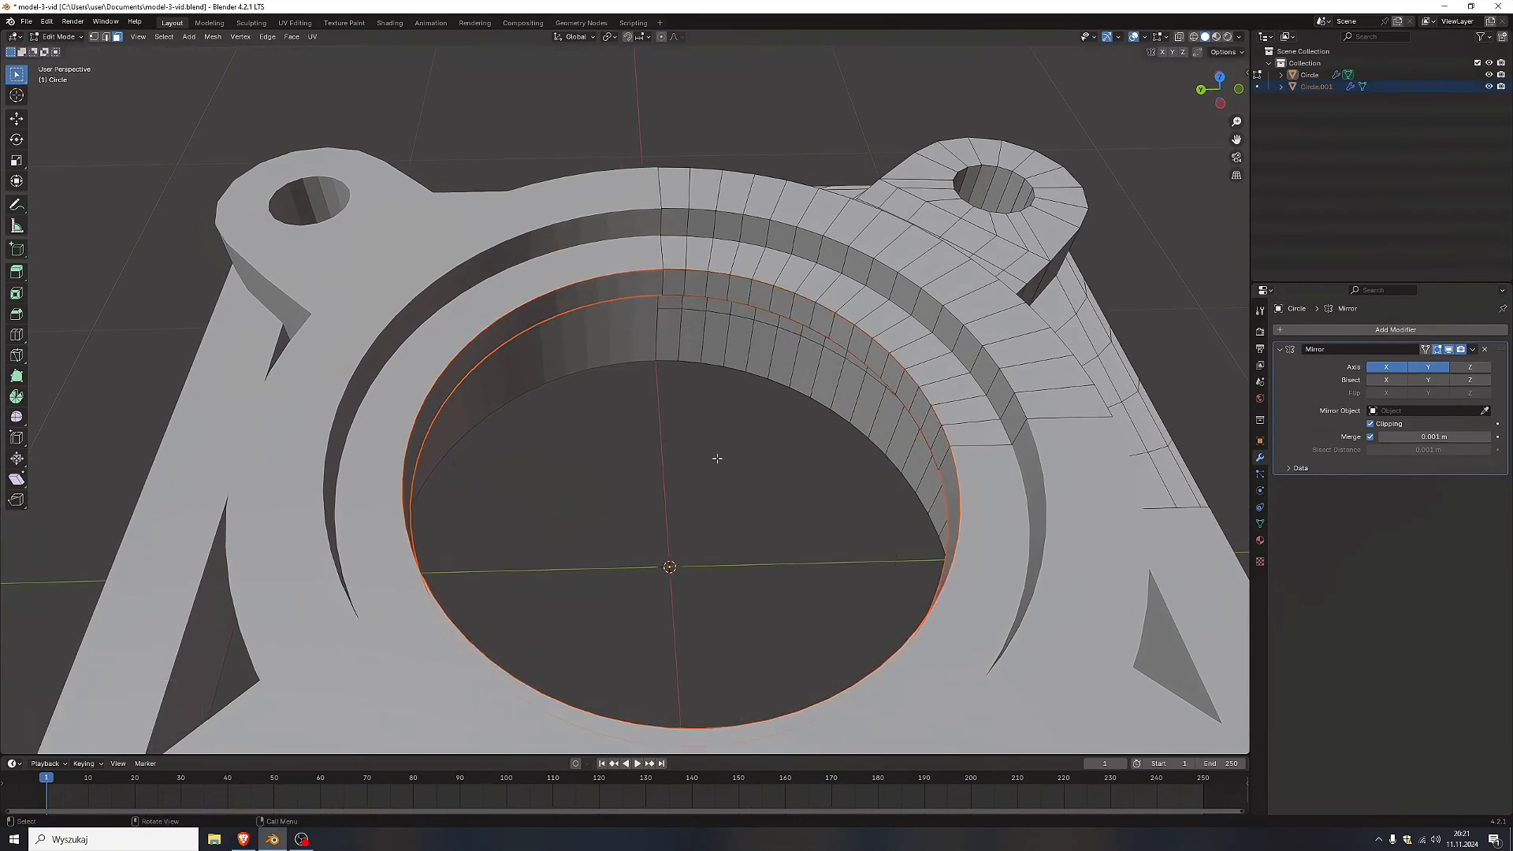
Select the main plate object in Object Mode and apply Shade Smooth to it.
middle_click_drag(740, 495, 726, 536)
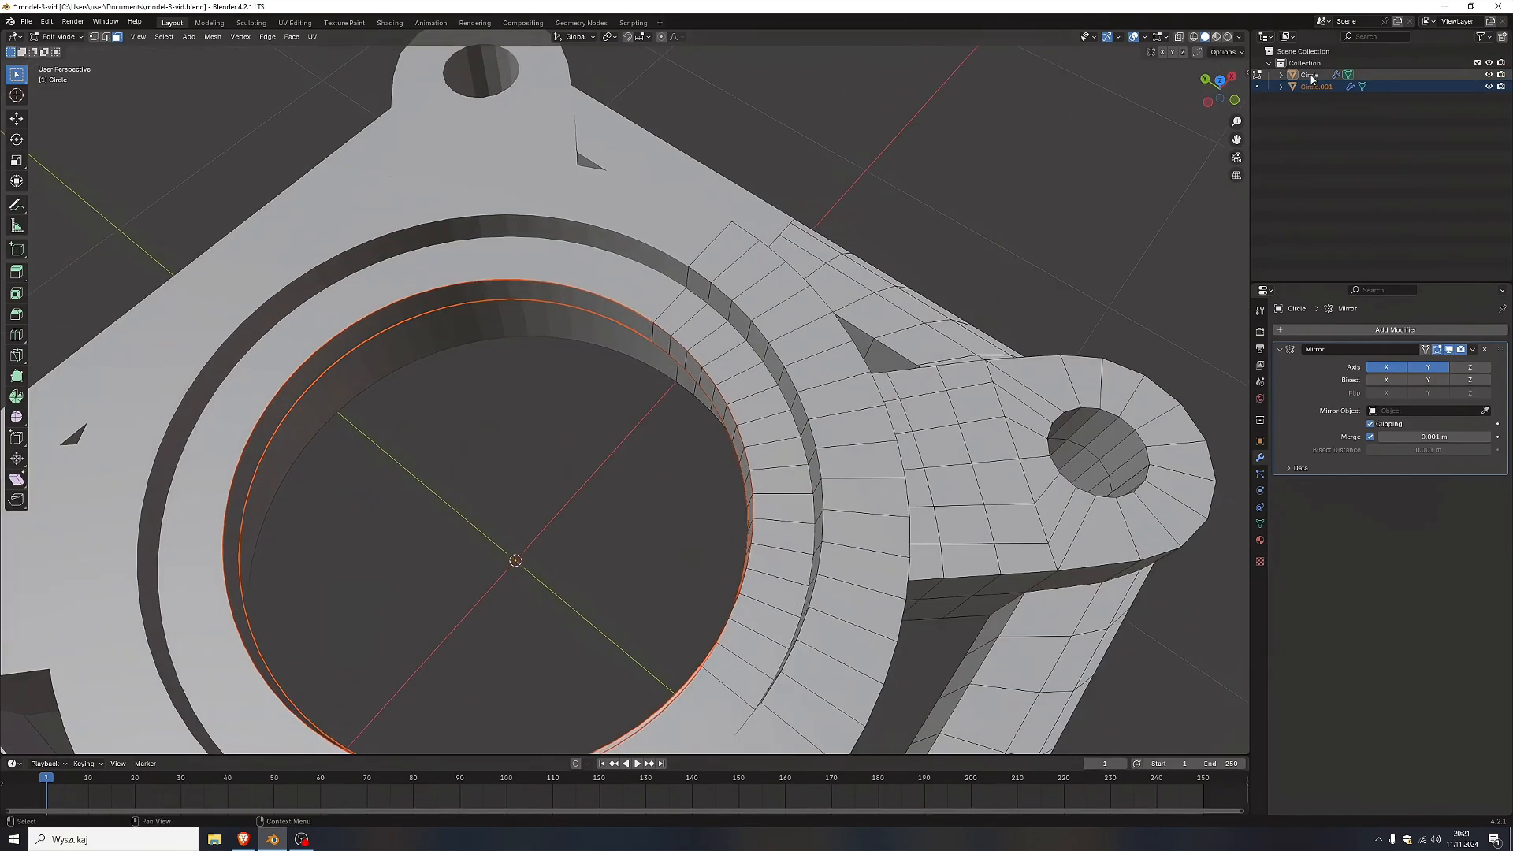
left_click(1311, 76)
key("Tab")
middle_click_drag(882, 443, 906, 416)
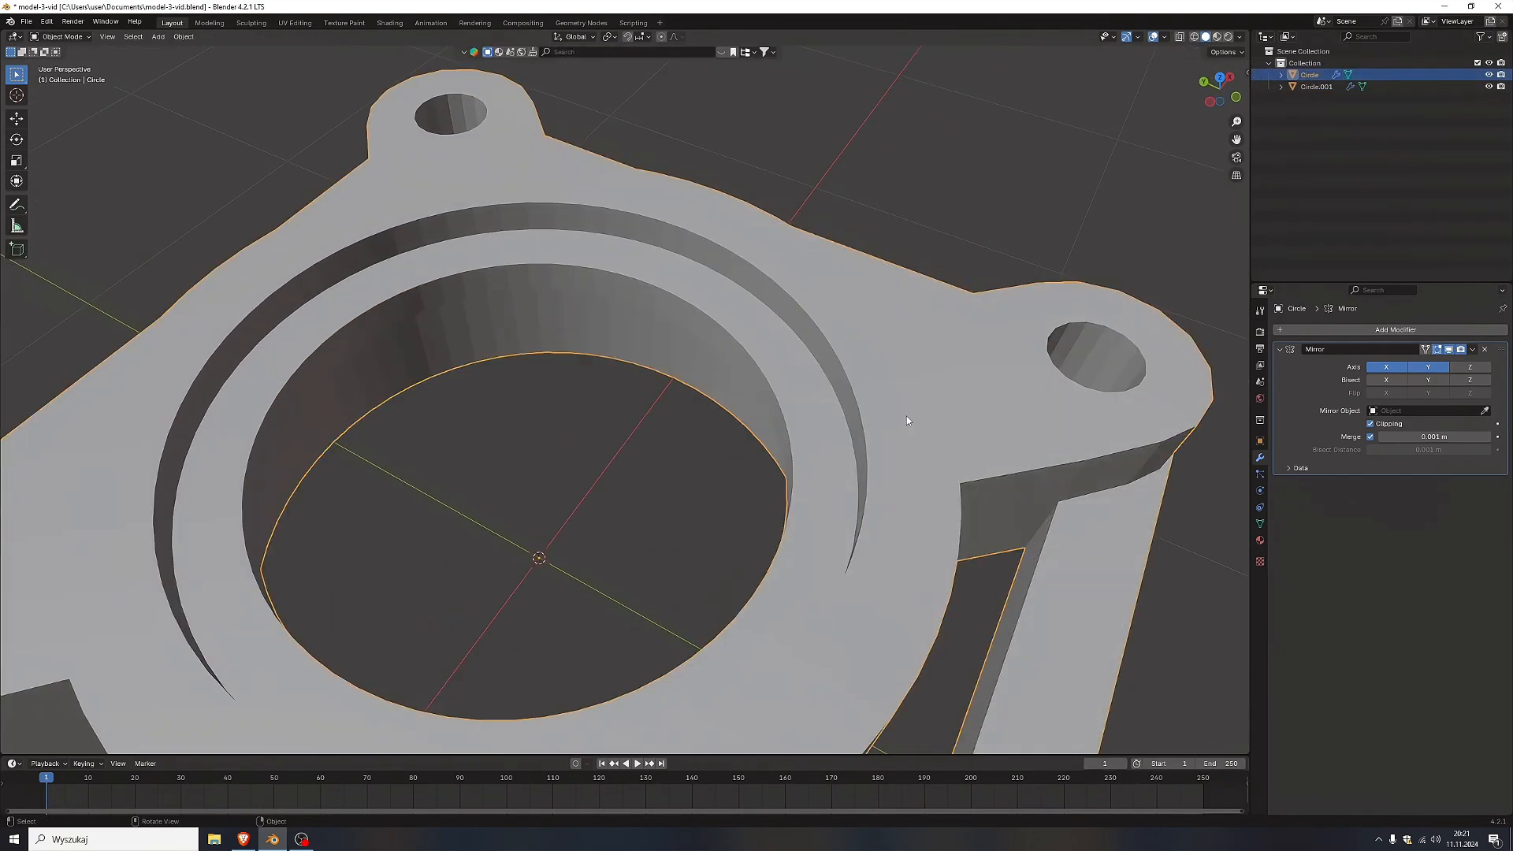
scroll(894, 427, "down", 3)
scroll(891, 429, "up", 2)
middle_click_drag(915, 524, 707, 477)
right_click(664, 476)
left_click(664, 476)
right_click(619, 467)
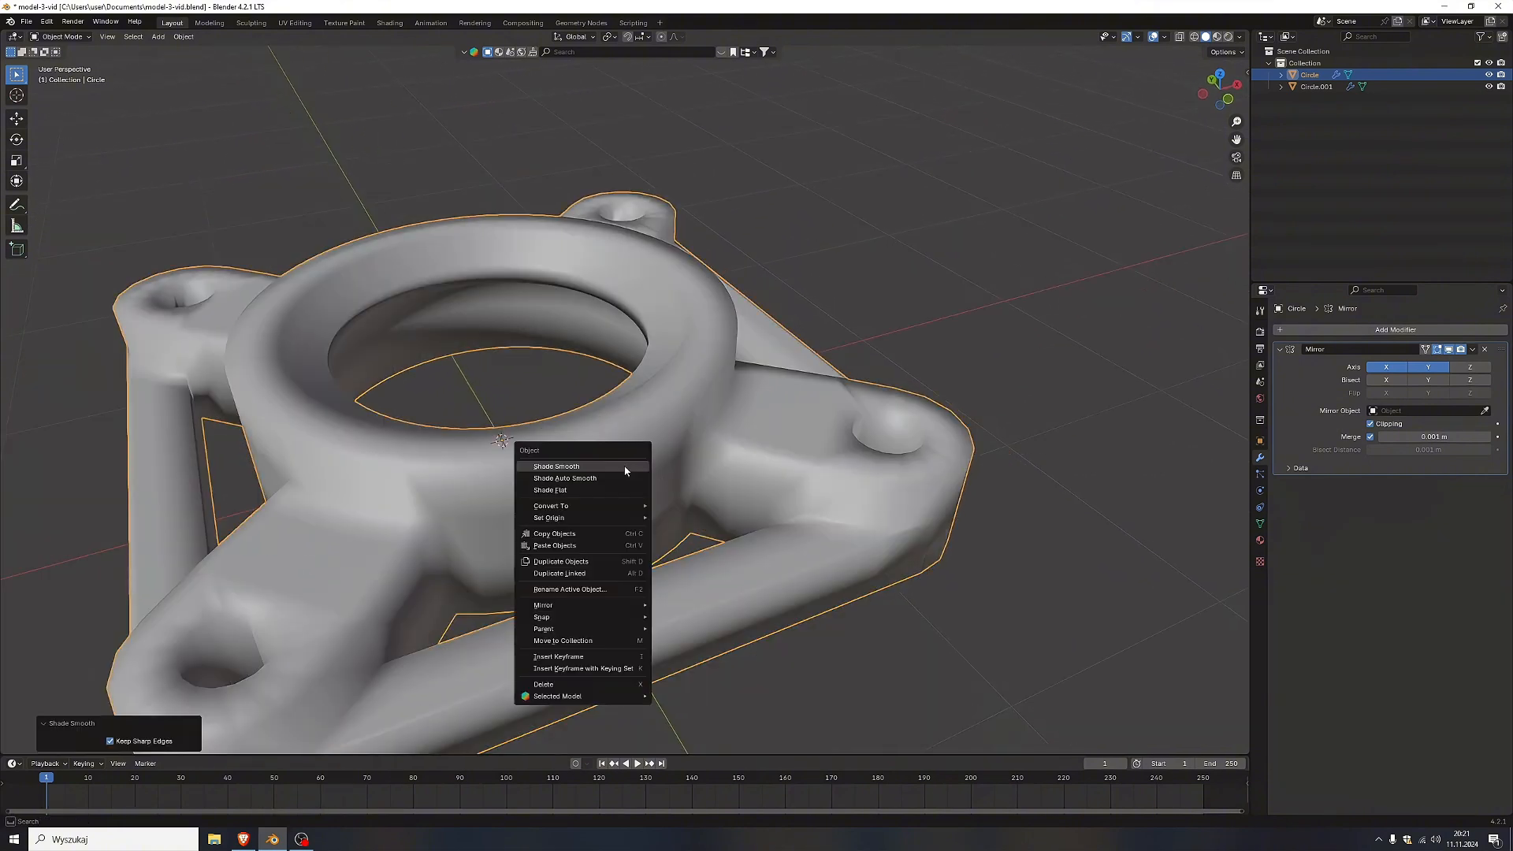
Edit the plate in edge selection mode and select all sharp edges of the quarter section.
key("Tab")
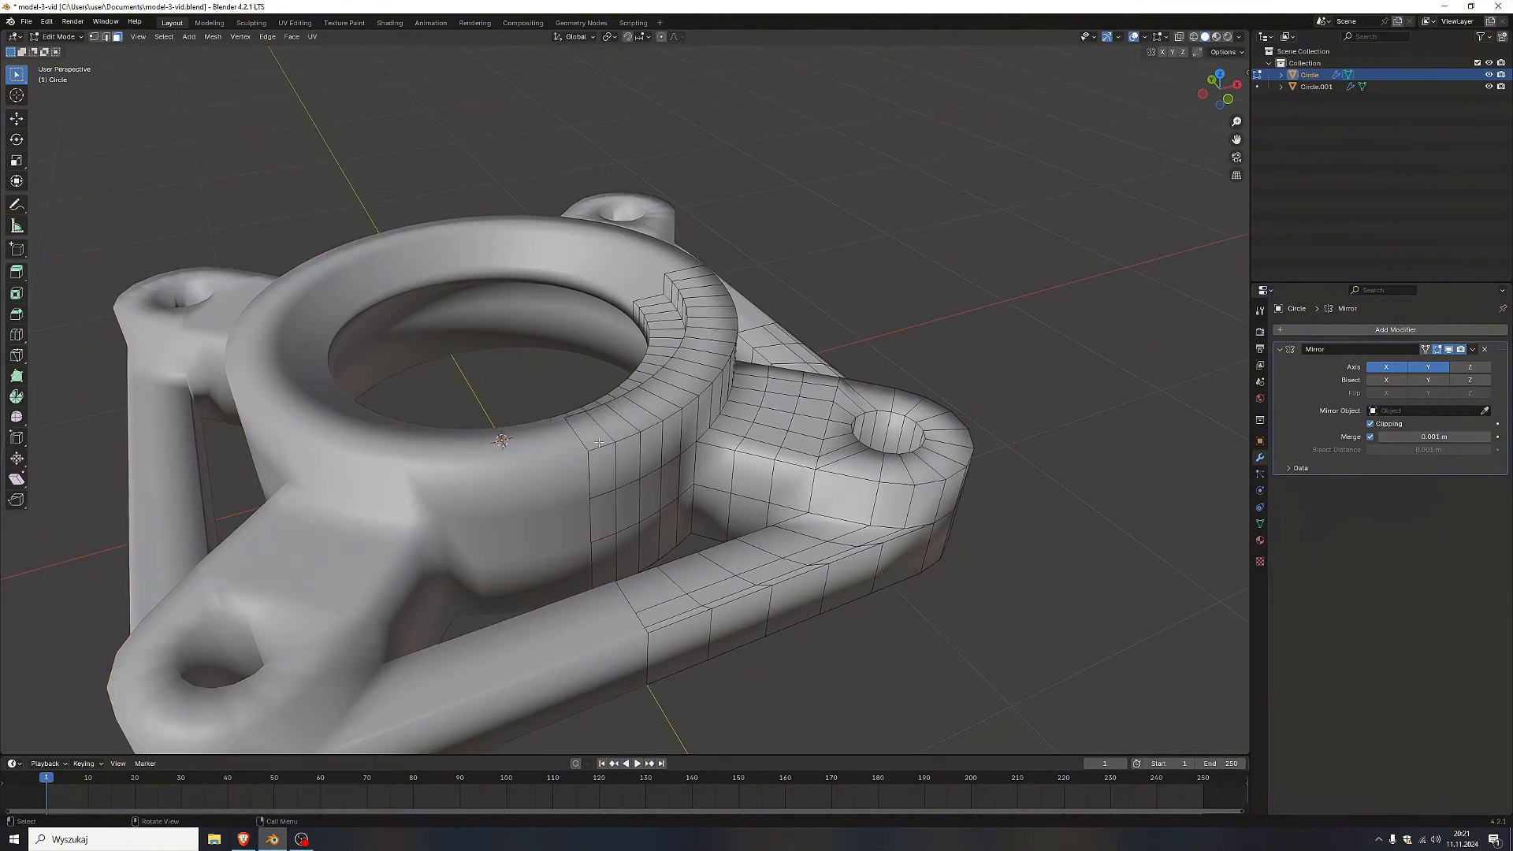
left_click(601, 440)
left_click(669, 479)
key("2")
left_click(635, 438)
left_click(164, 37)
left_click(189, 236)
Extend the sharp-edge selection on the quarter section and try a bevel on the selected edges.
middle_click_drag(190, 236, 620, 560)
scroll(654, 553, "up", 3)
left_click(465, 570, "ctrl")
scroll(618, 560, "up", 1)
key("ctrl+b")
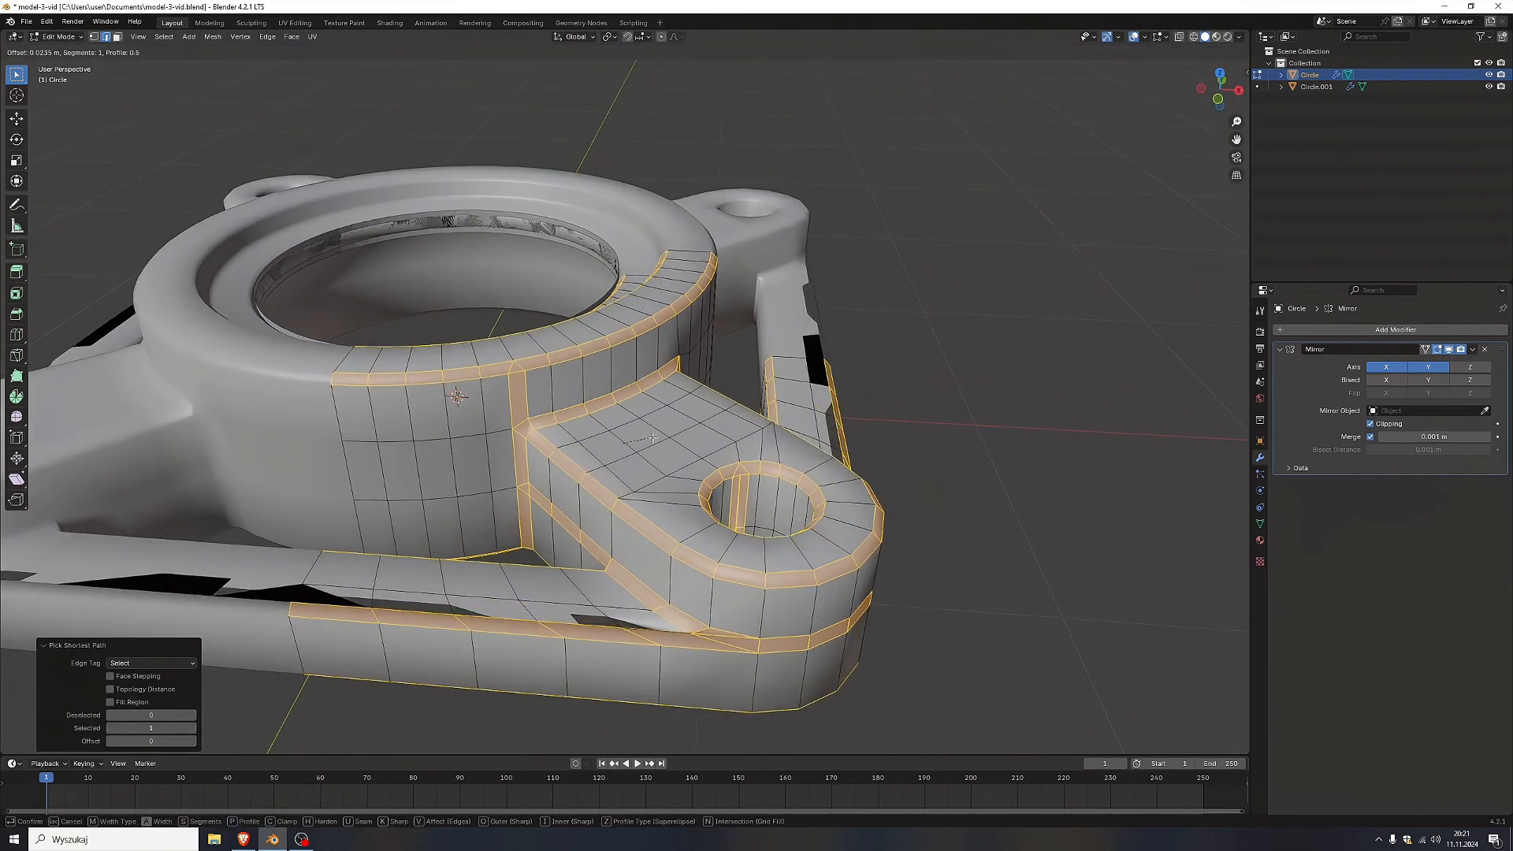
right_click(533, 413)
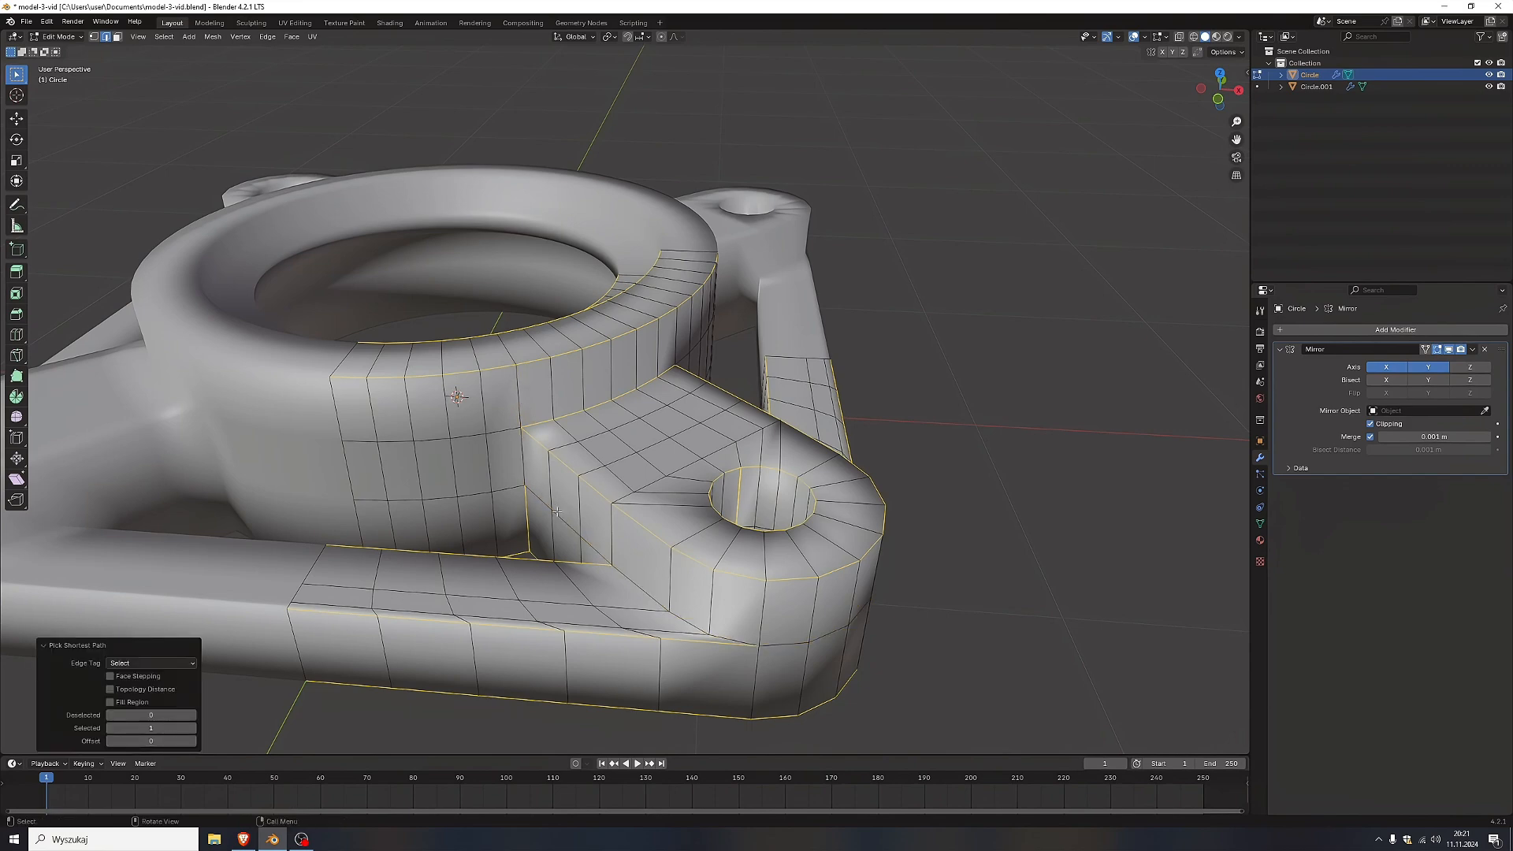
Add the missing edges where the corner arm meets the side rail, plus the edge path around the arm's outer end, to the selection.
middle_click_drag(557, 513, 638, 513)
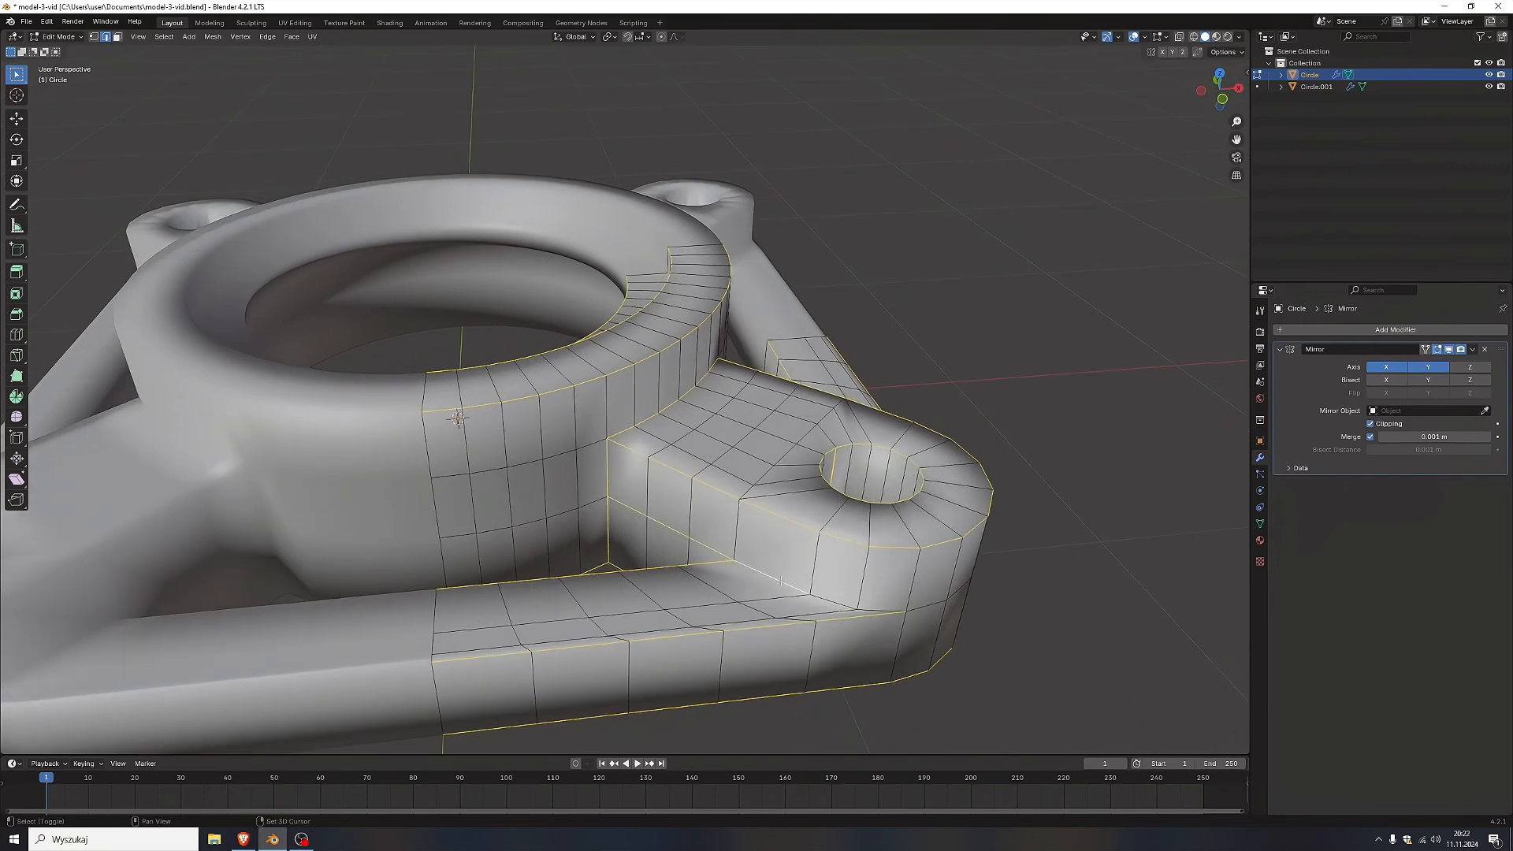
middle_click_drag(874, 611, 801, 632)
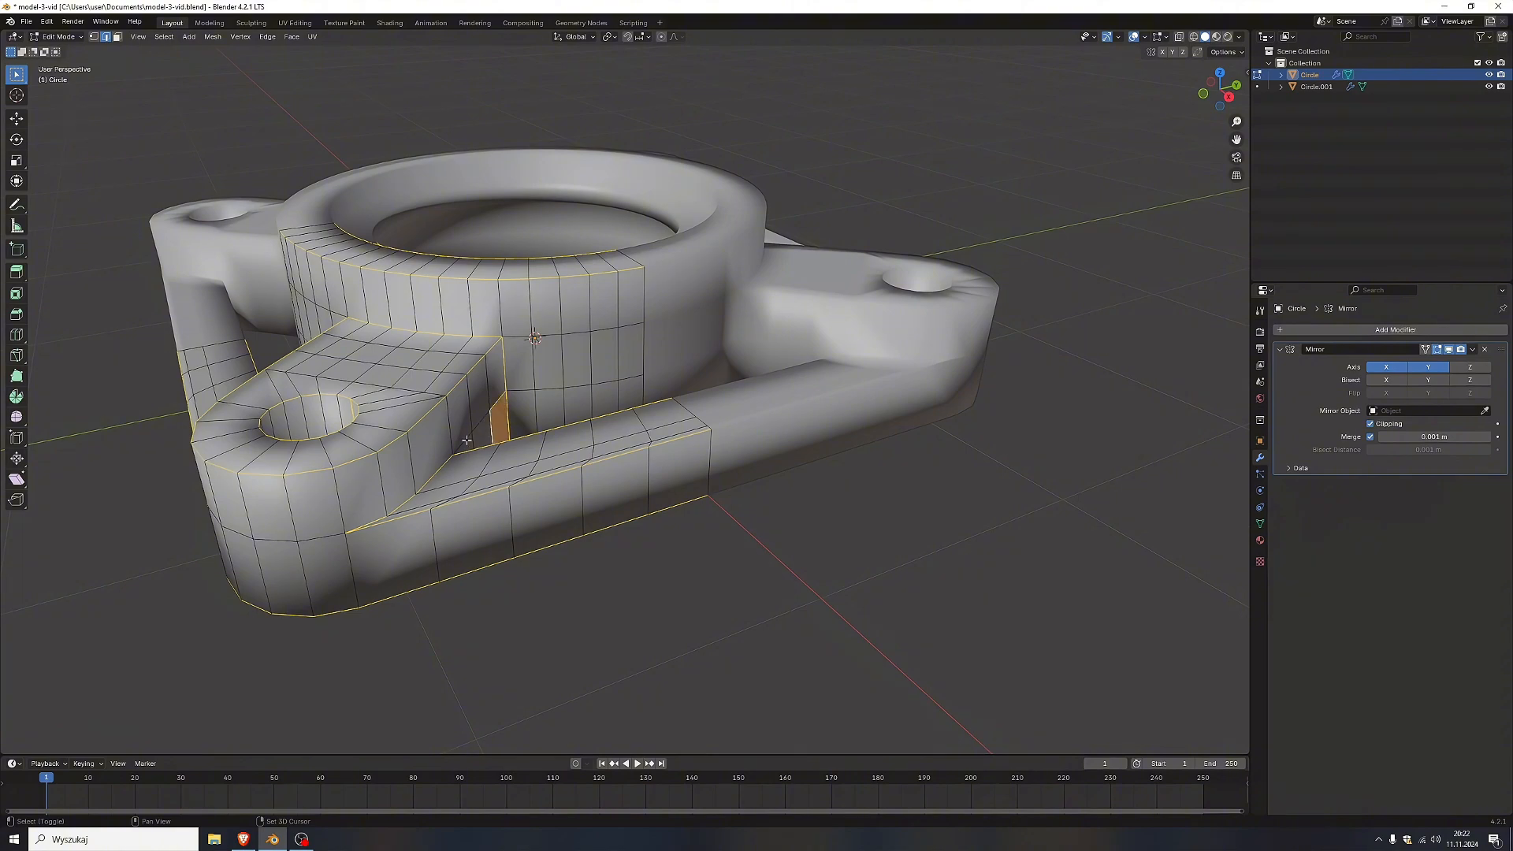
middle_click_drag(498, 450, 547, 572)
left_click(454, 559, "ctrl")
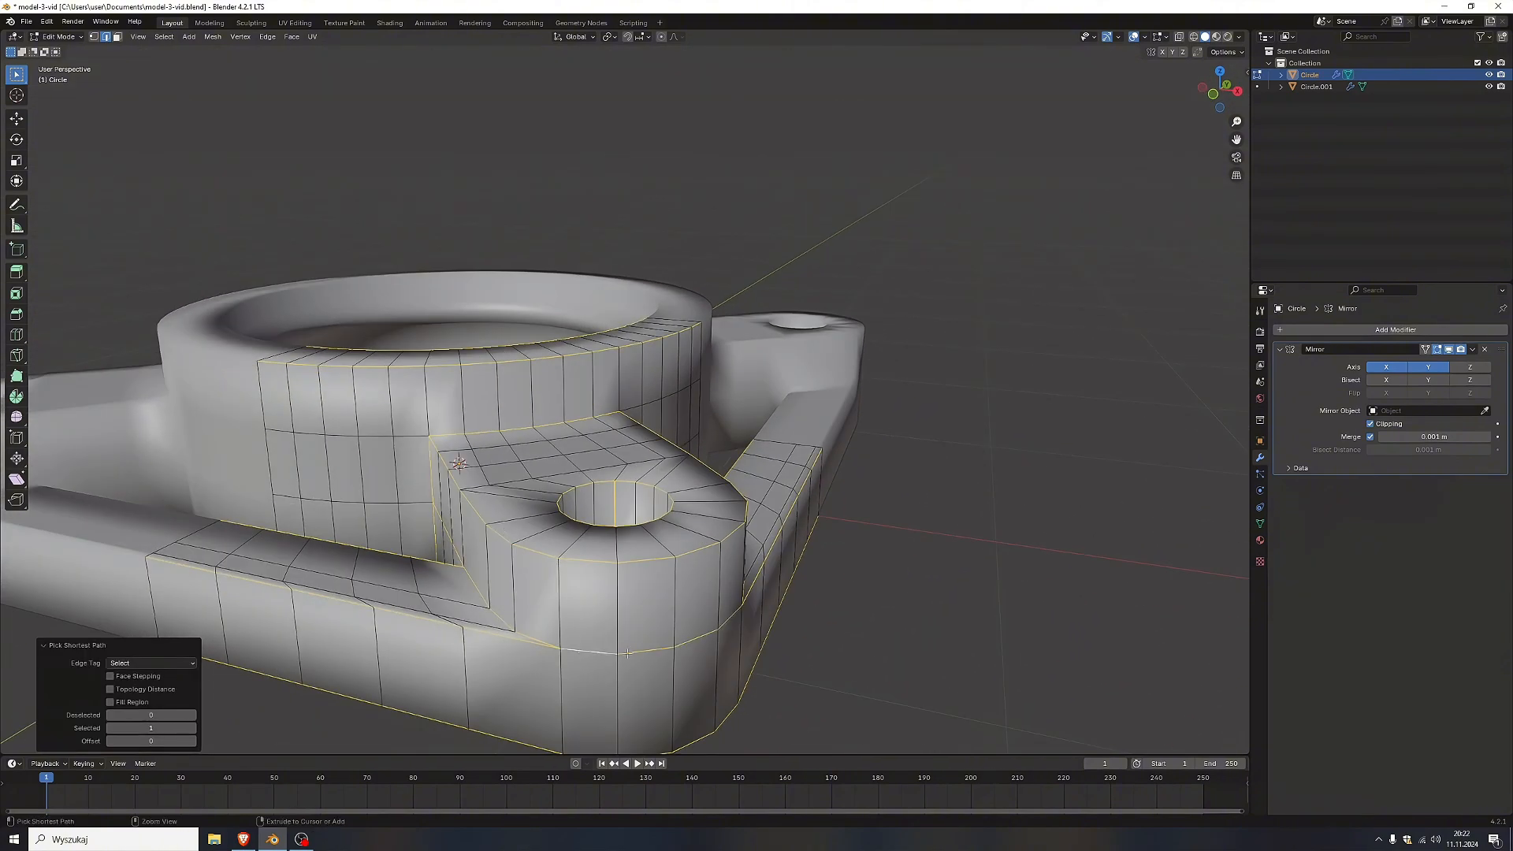
middle_click_drag(628, 653, 652, 675)
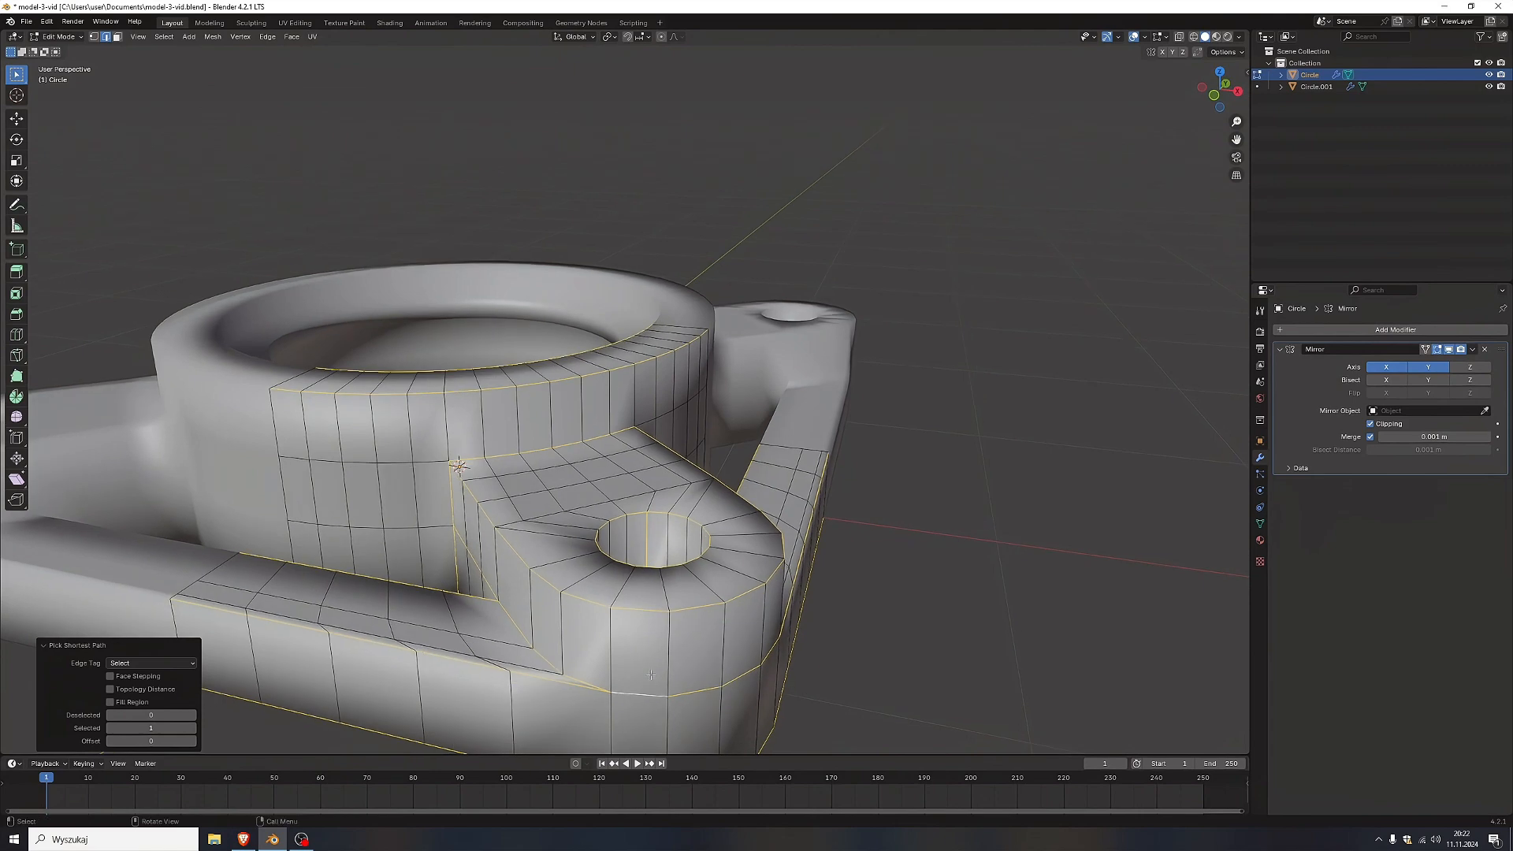
Bevel the selected sharp edges with a width of 0.004 m and an Arc outer miter.
key("ctrl+b")
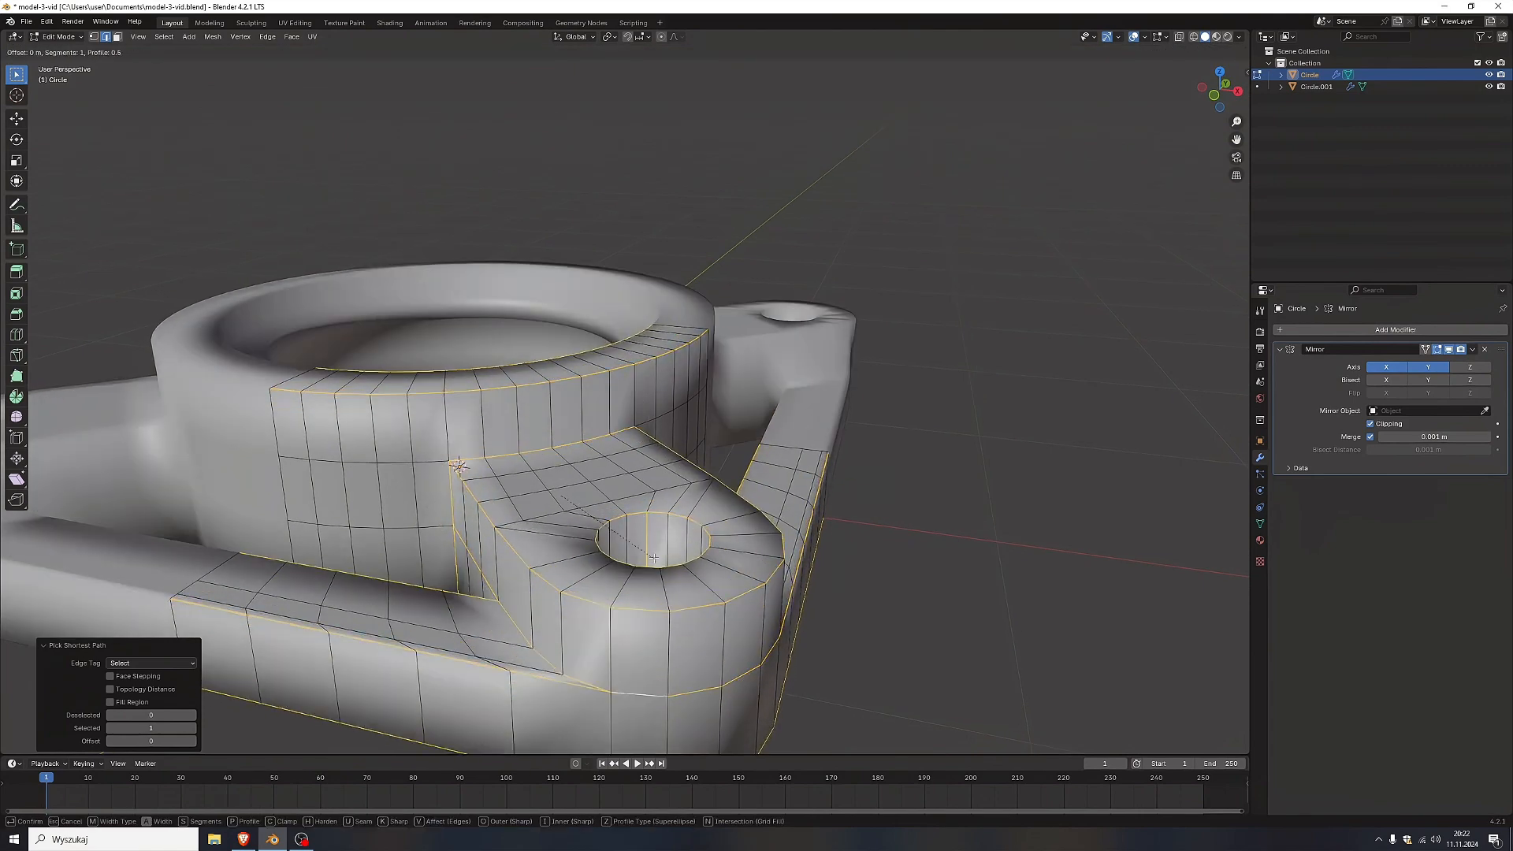
left_click(655, 557)
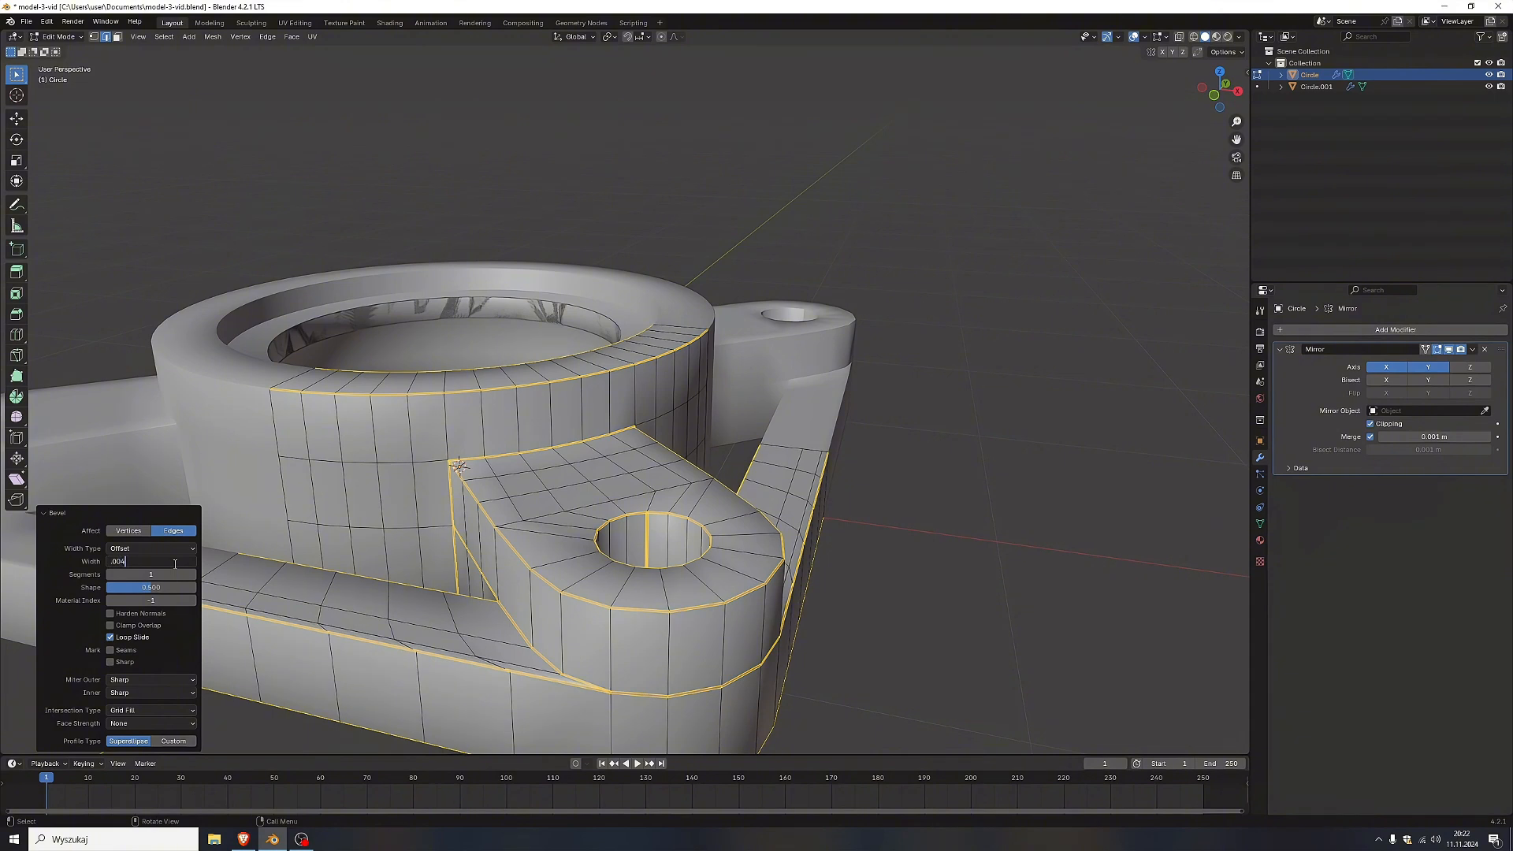
key("Return")
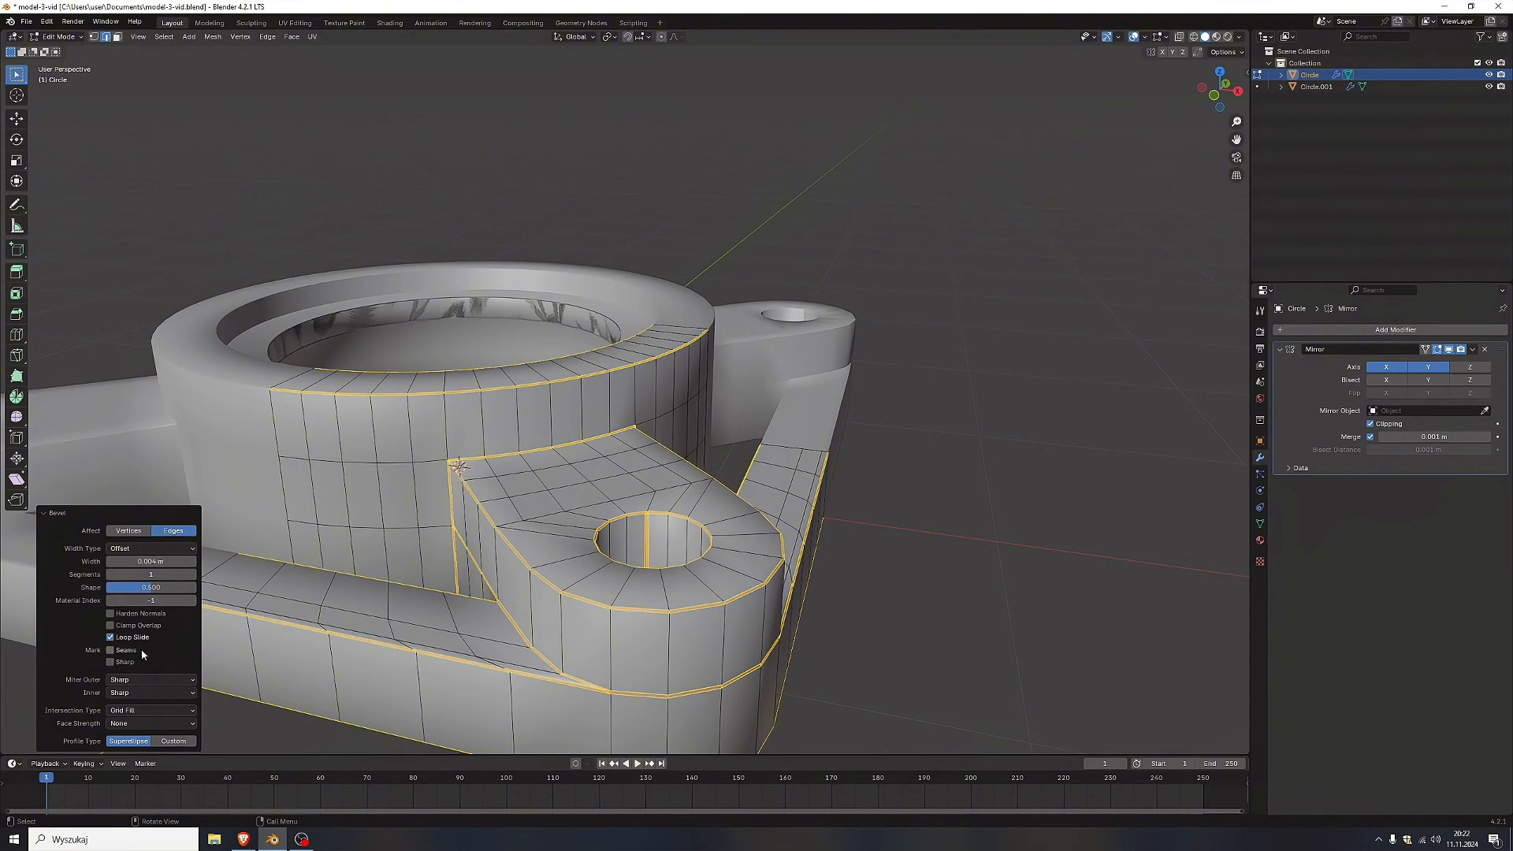
left_click(150, 680)
left_click(125, 719)
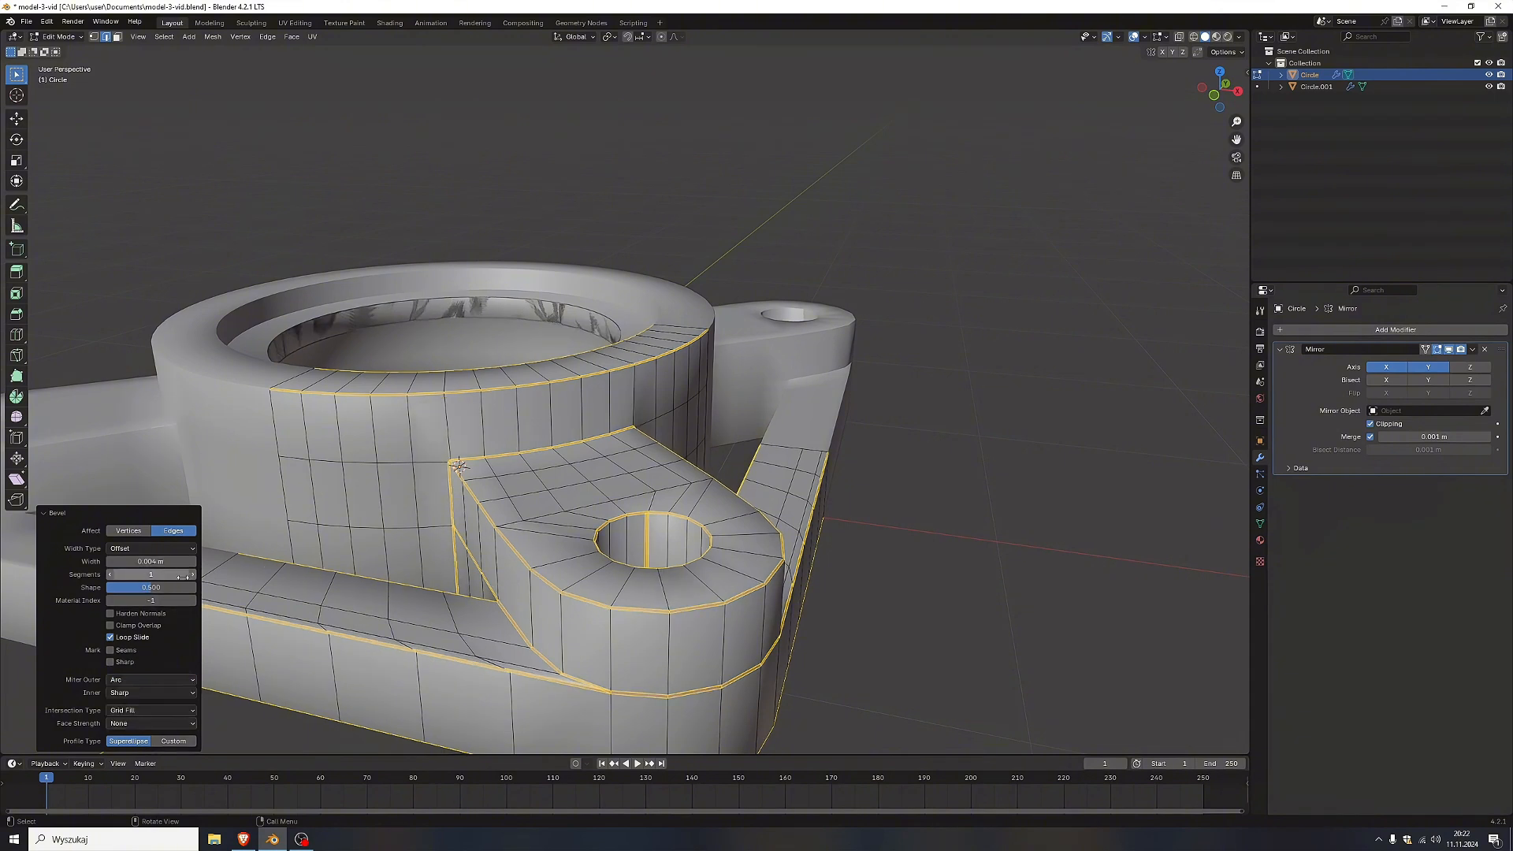
left_click(367, 510)
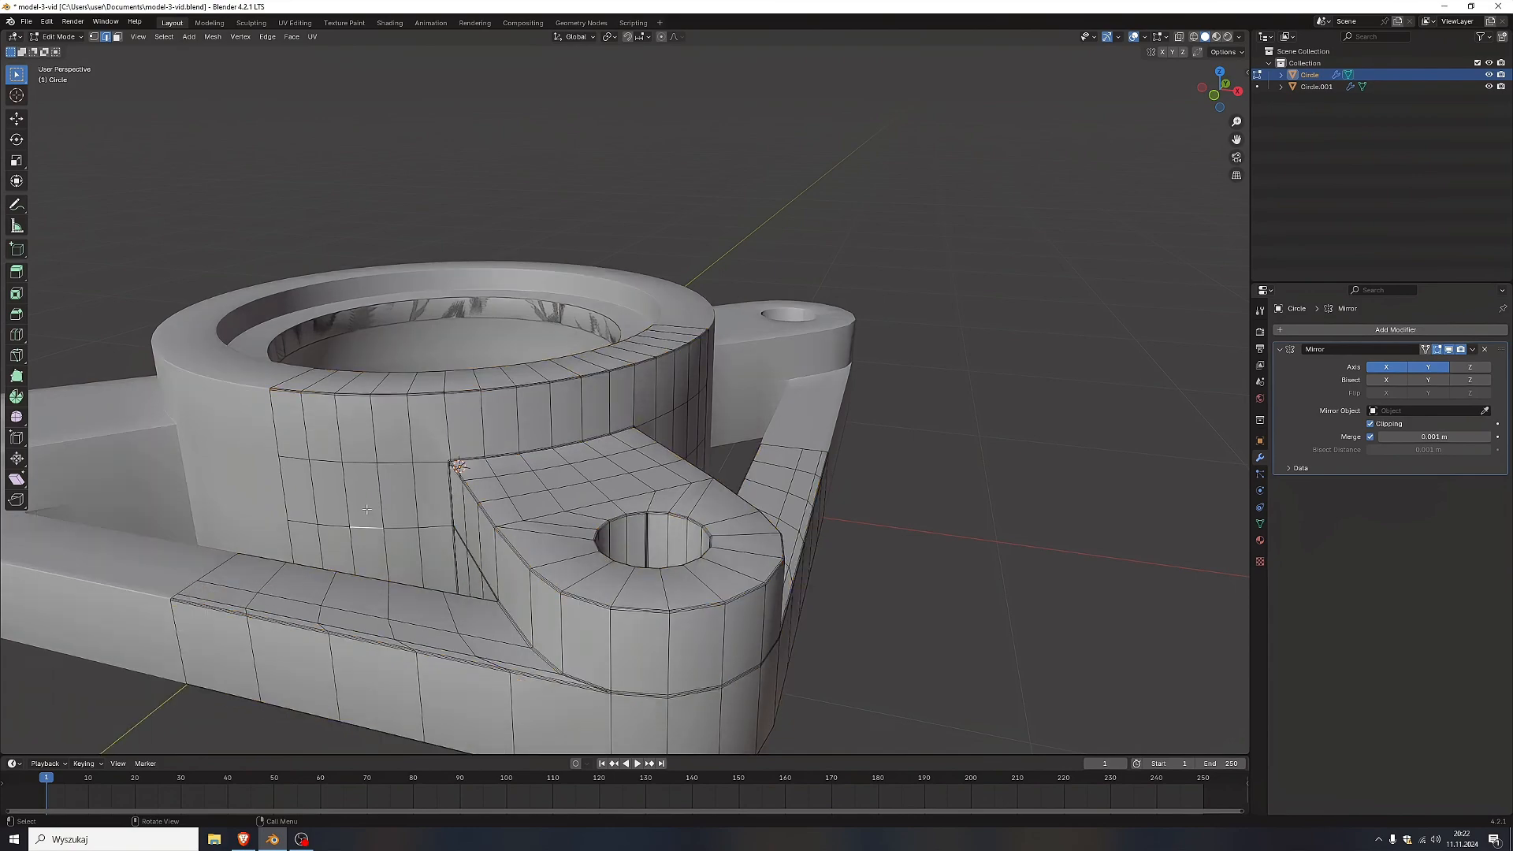
Add a Subdivision Surface modifier with two viewport levels to the main plate and return to Object Mode.
mouse_move(405, 499)
middle_mouse_down()
mouse_move(378, 505)
mouse_move(425, 512)
mouse_move(410, 520)
middle_mouse_up()
left_click(1349, 330)
type("sub")
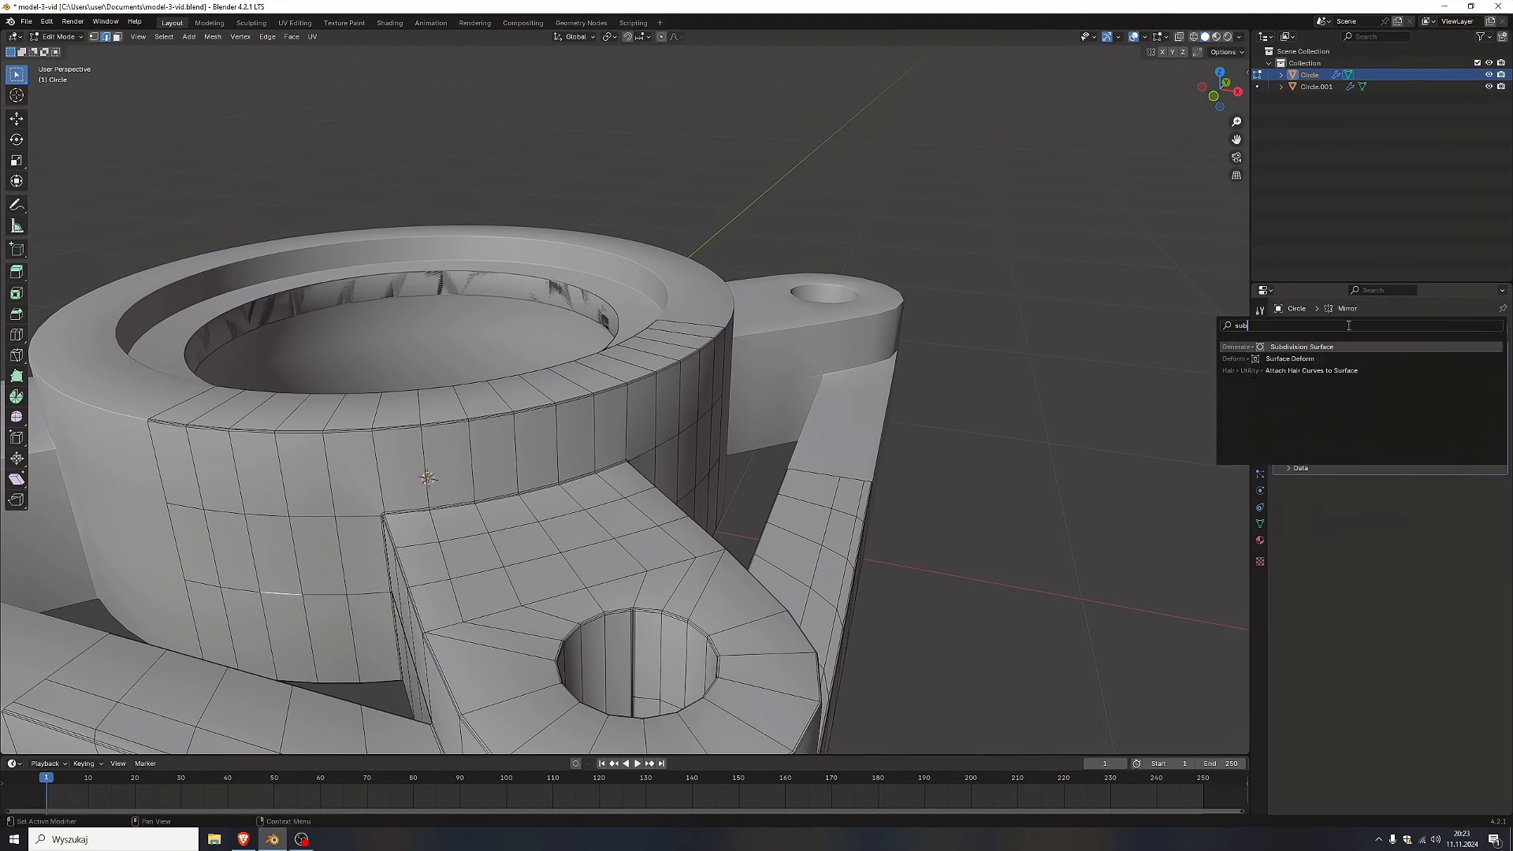
key("Return")
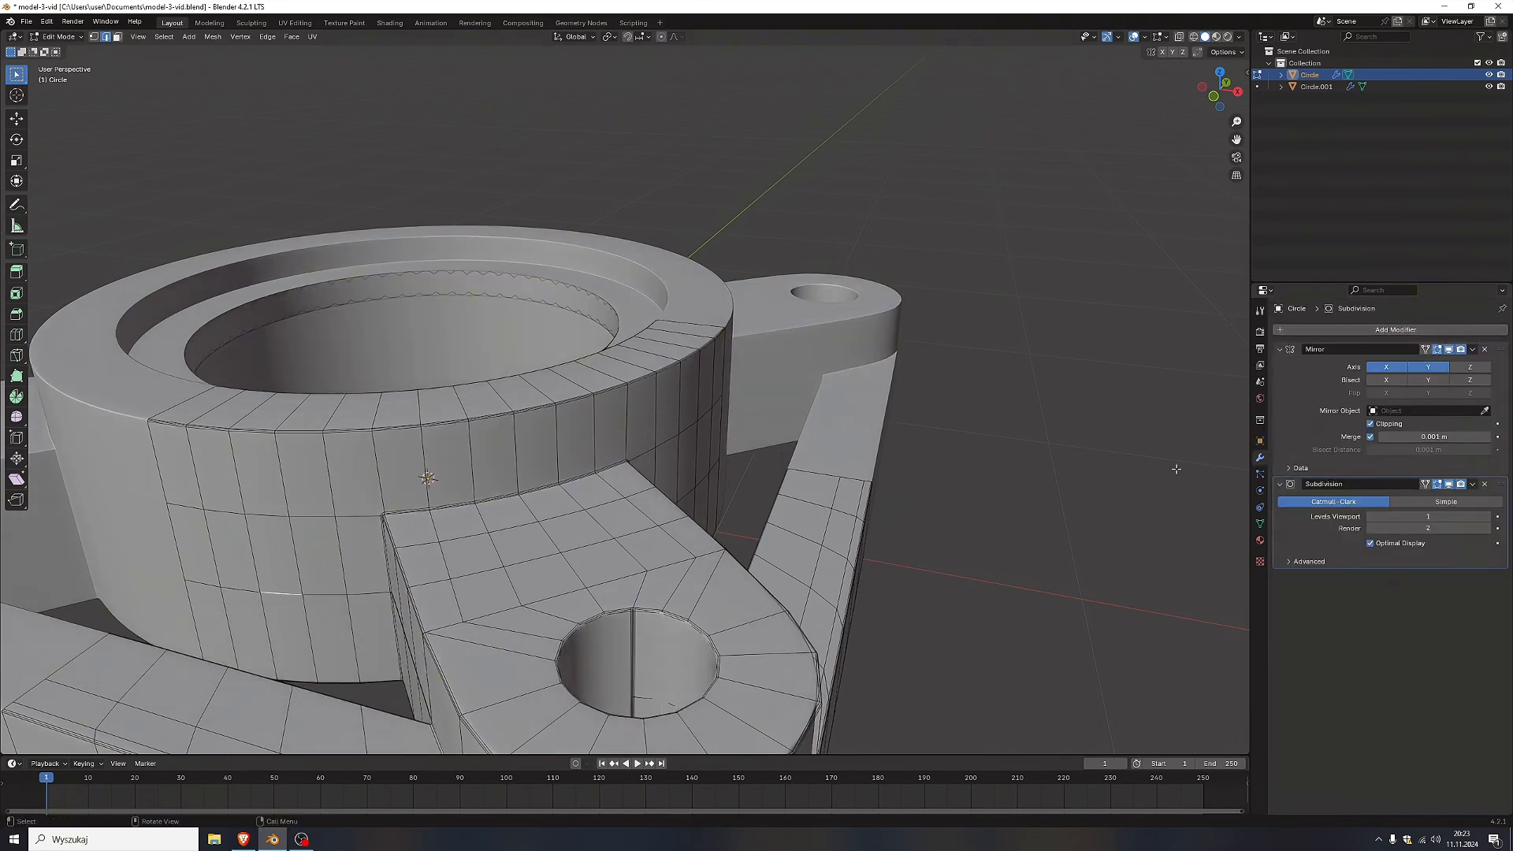
left_click(1490, 516)
scroll(1078, 579, "down", 4)
key("Tab")
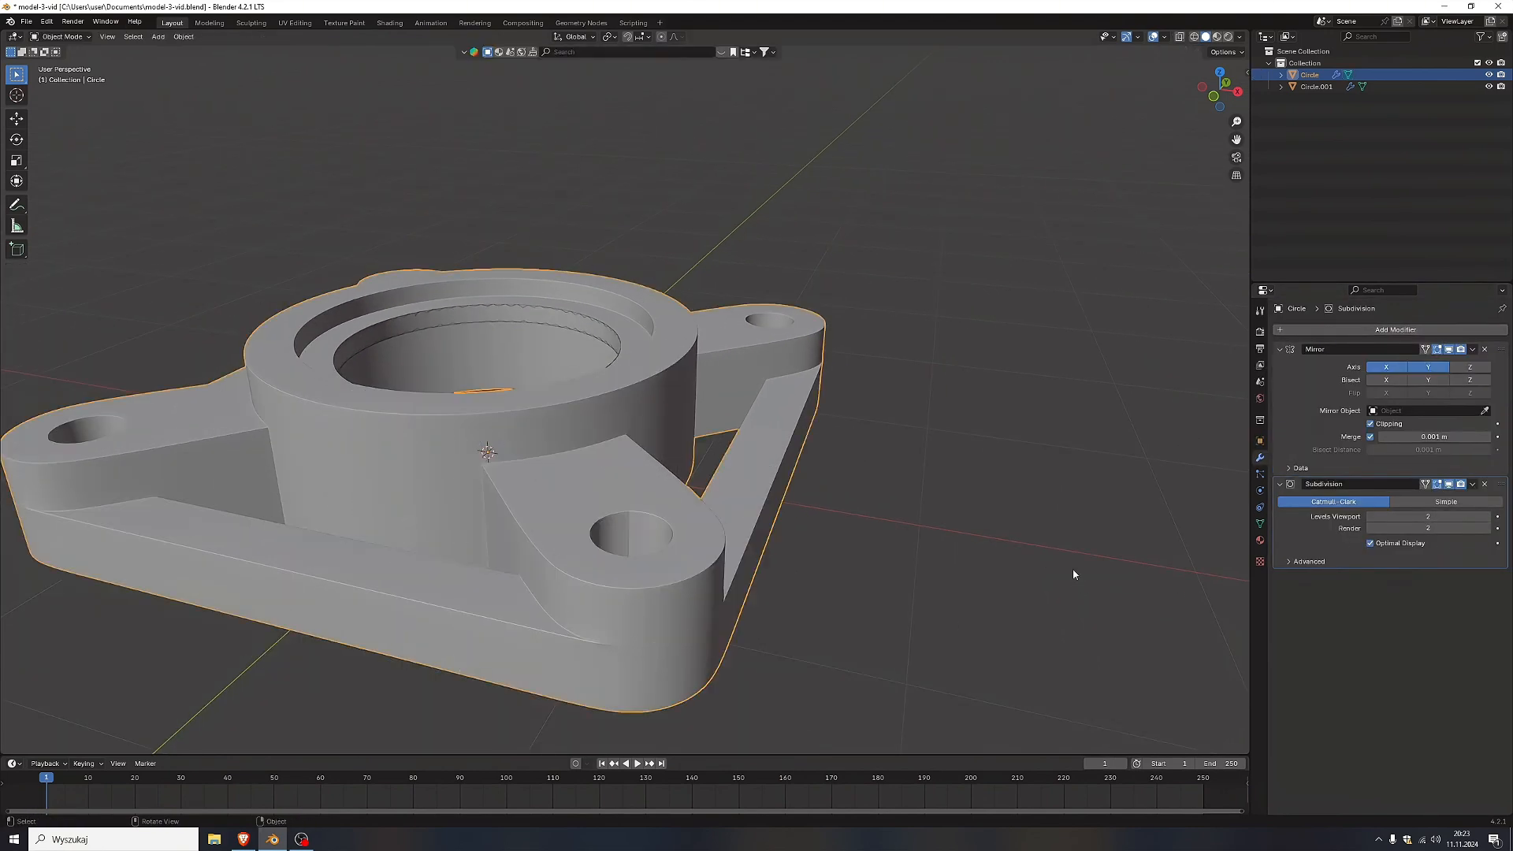
mouse_move(1075, 566)
middle_mouse_down()
mouse_move(1101, 562)
mouse_move(1080, 543)
mouse_move(1003, 561)
mouse_move(974, 586)
mouse_move(1057, 588)
mouse_move(1095, 569)
middle_mouse_up()
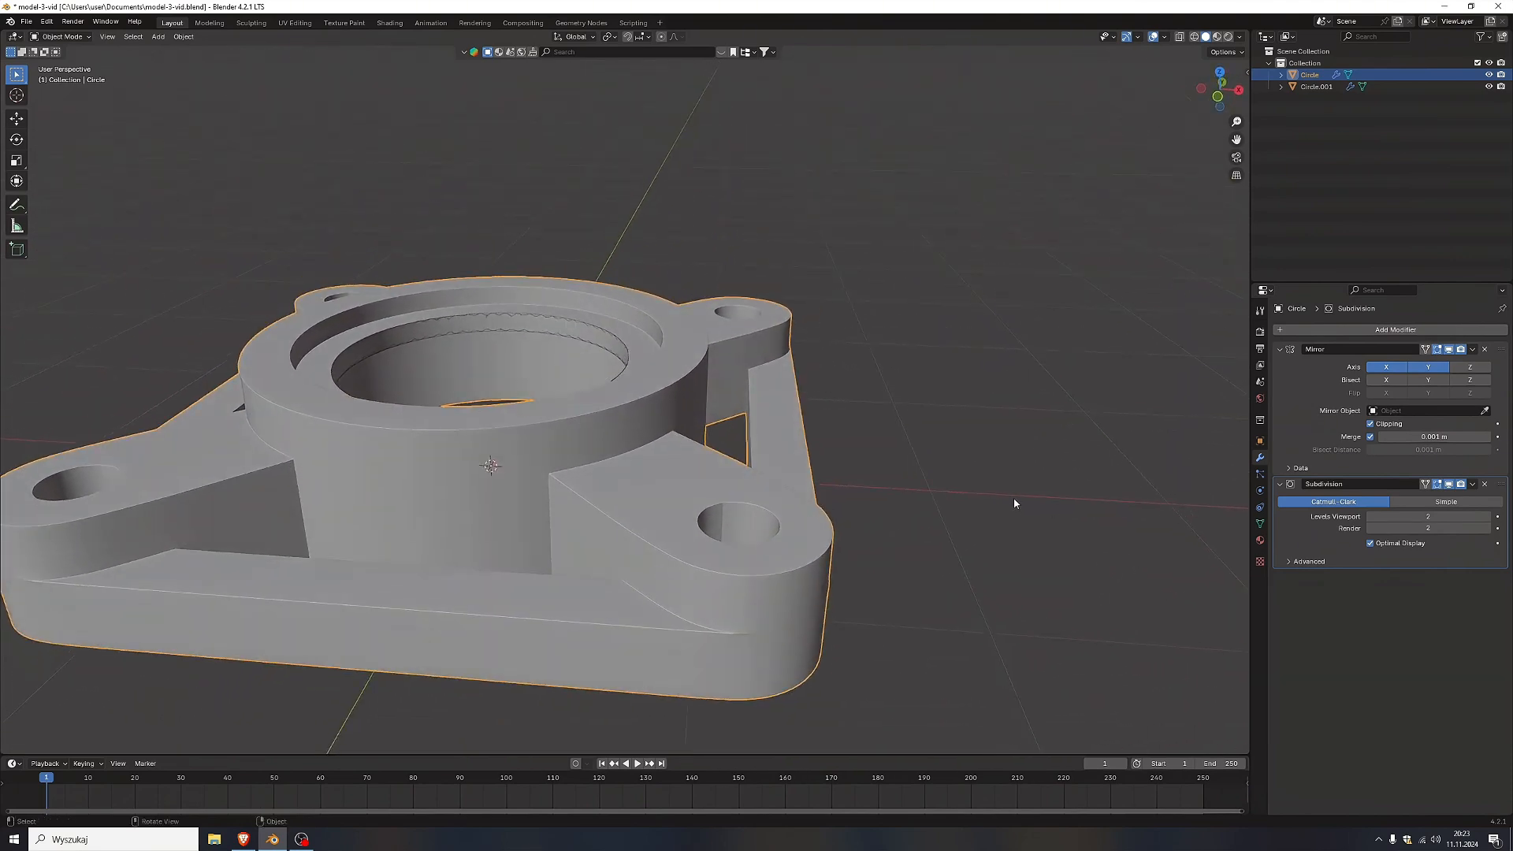
Edit the separated inner lip object, Circle.001, and select its entire quarter face band.
middle_click_drag(1015, 503, 1313, 110)
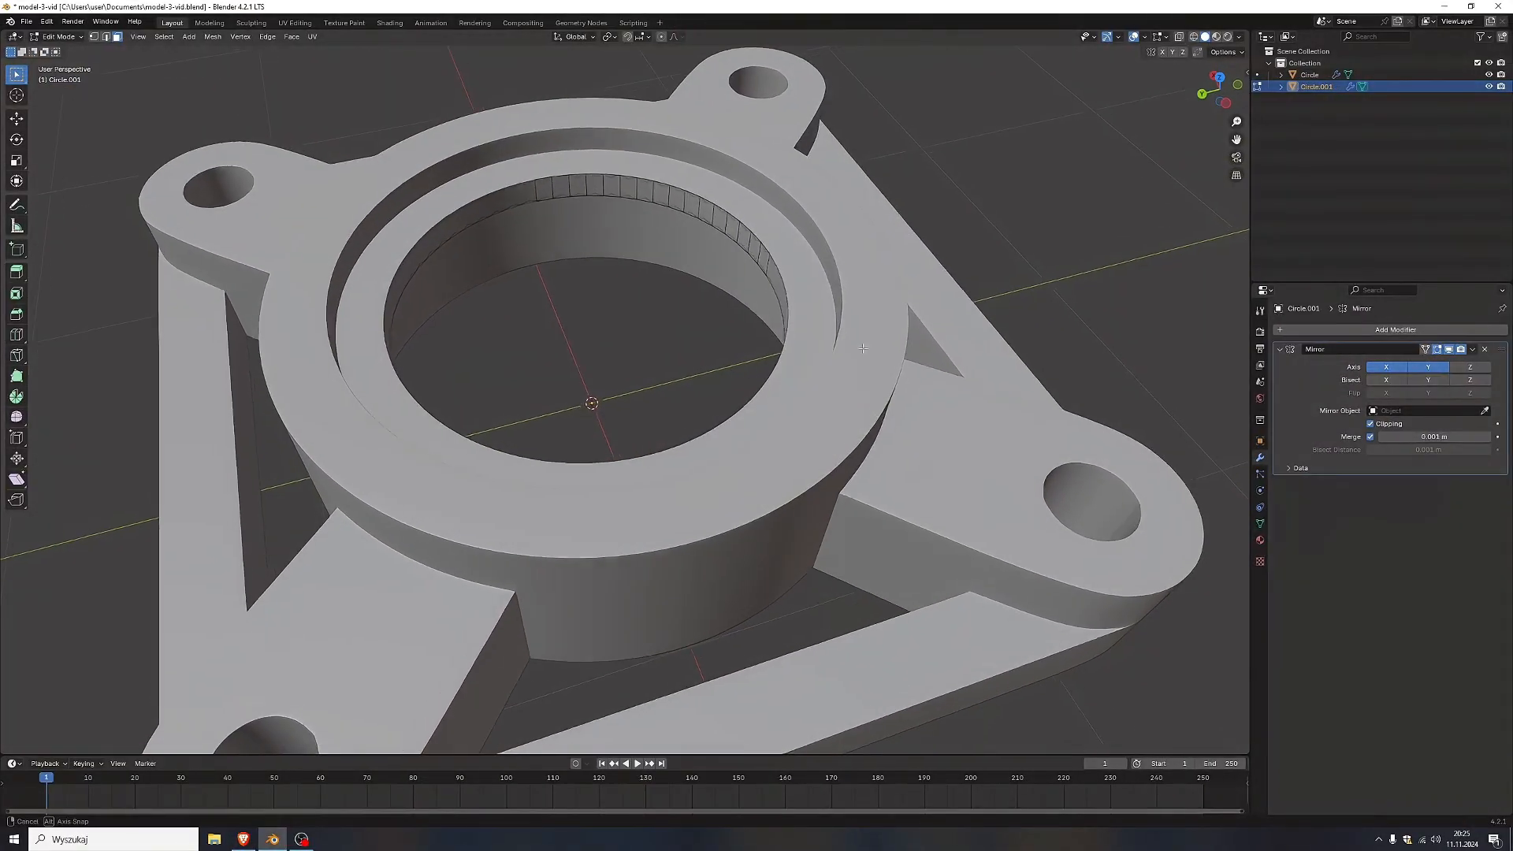
left_click(753, 268, "ctrl")
middle_click_drag(753, 268, 710, 252)
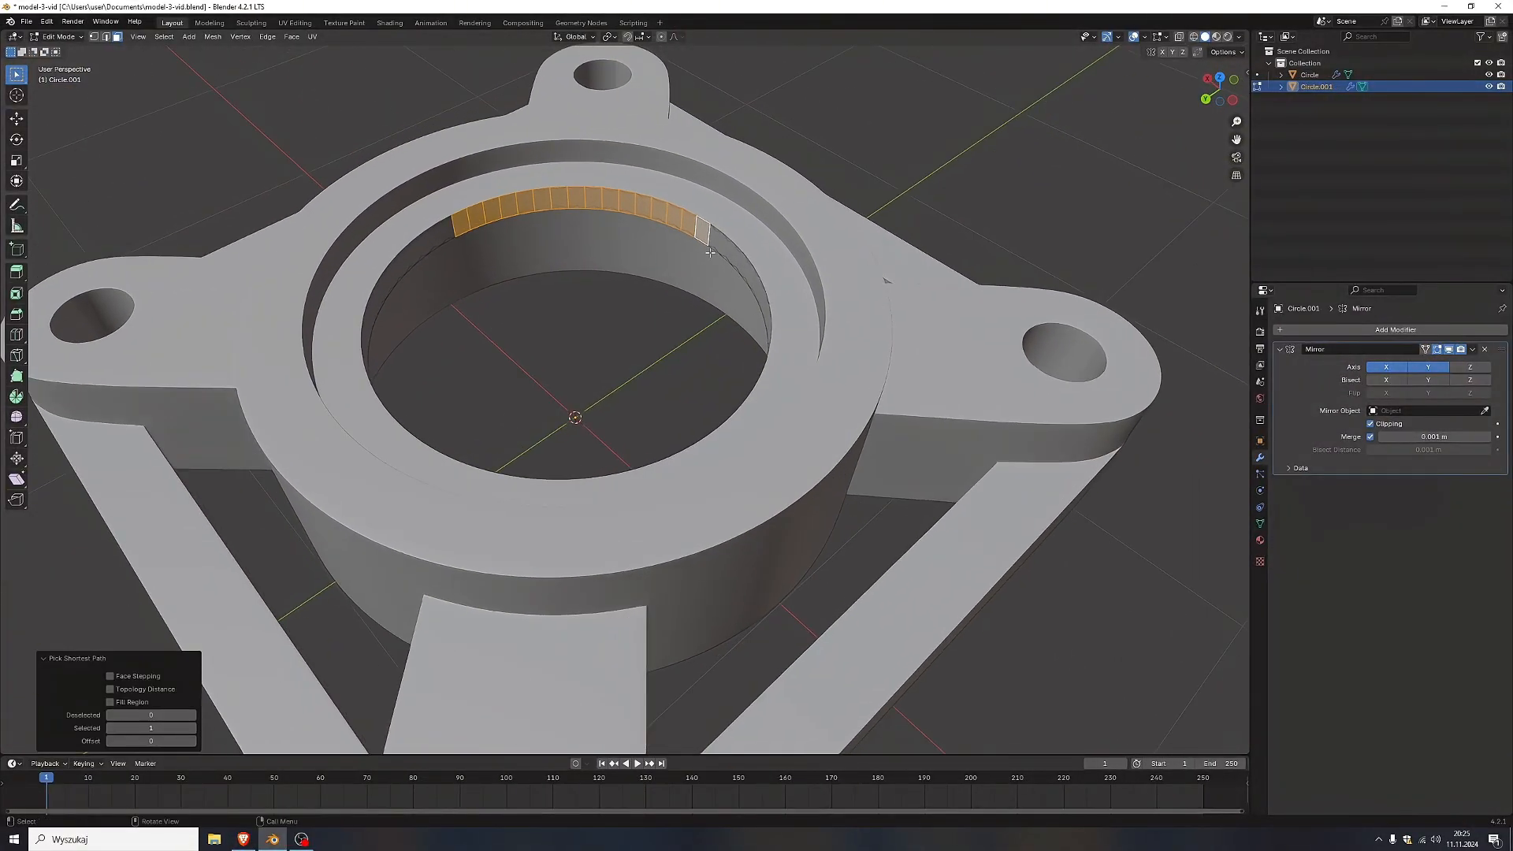
left_click(699, 247, "ctrl")
left_click(702, 231)
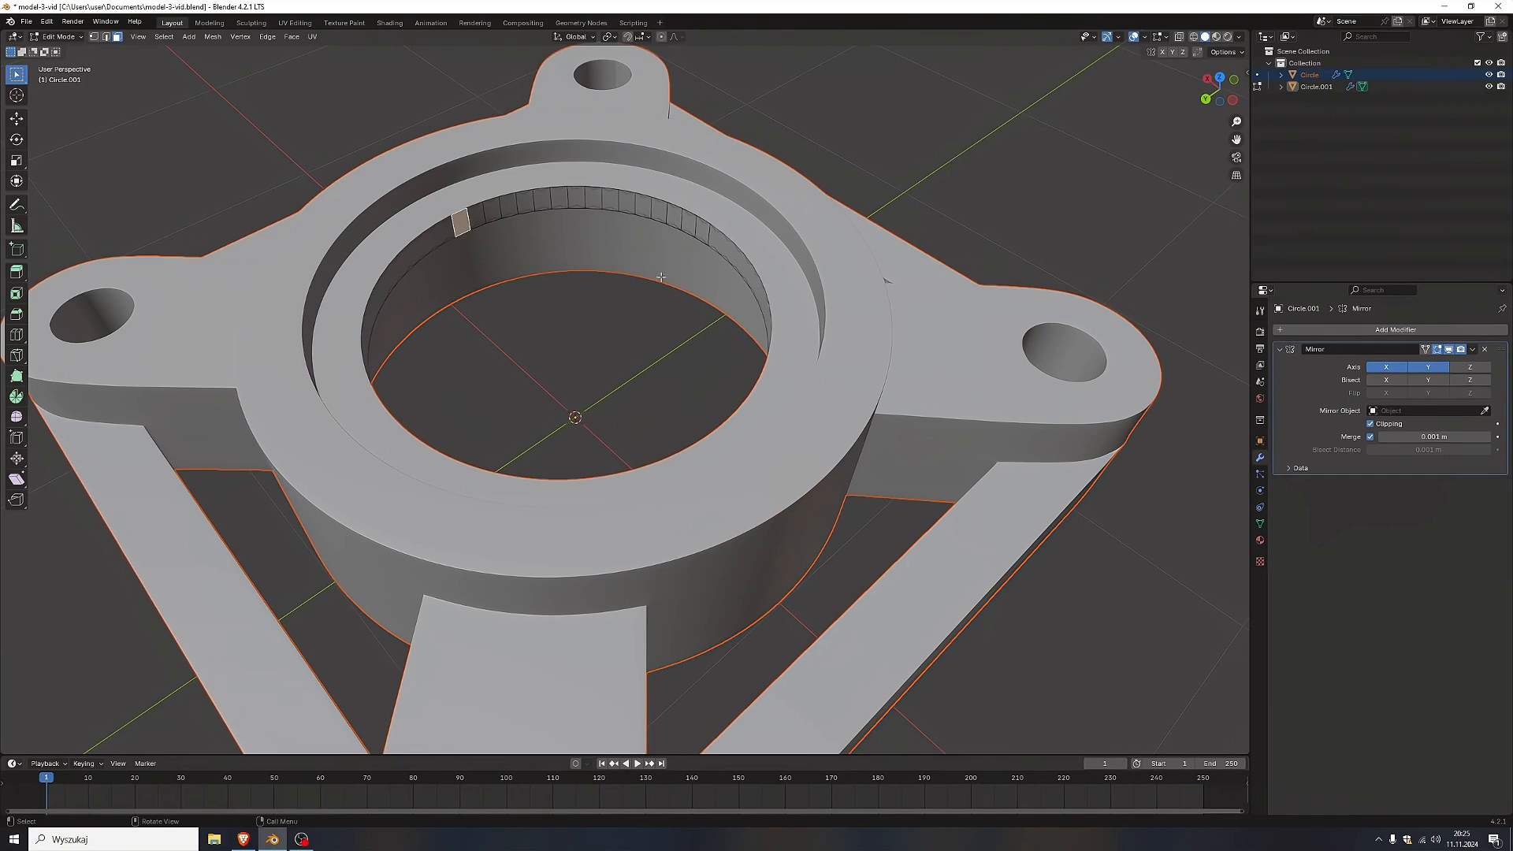
left_click(1316, 86)
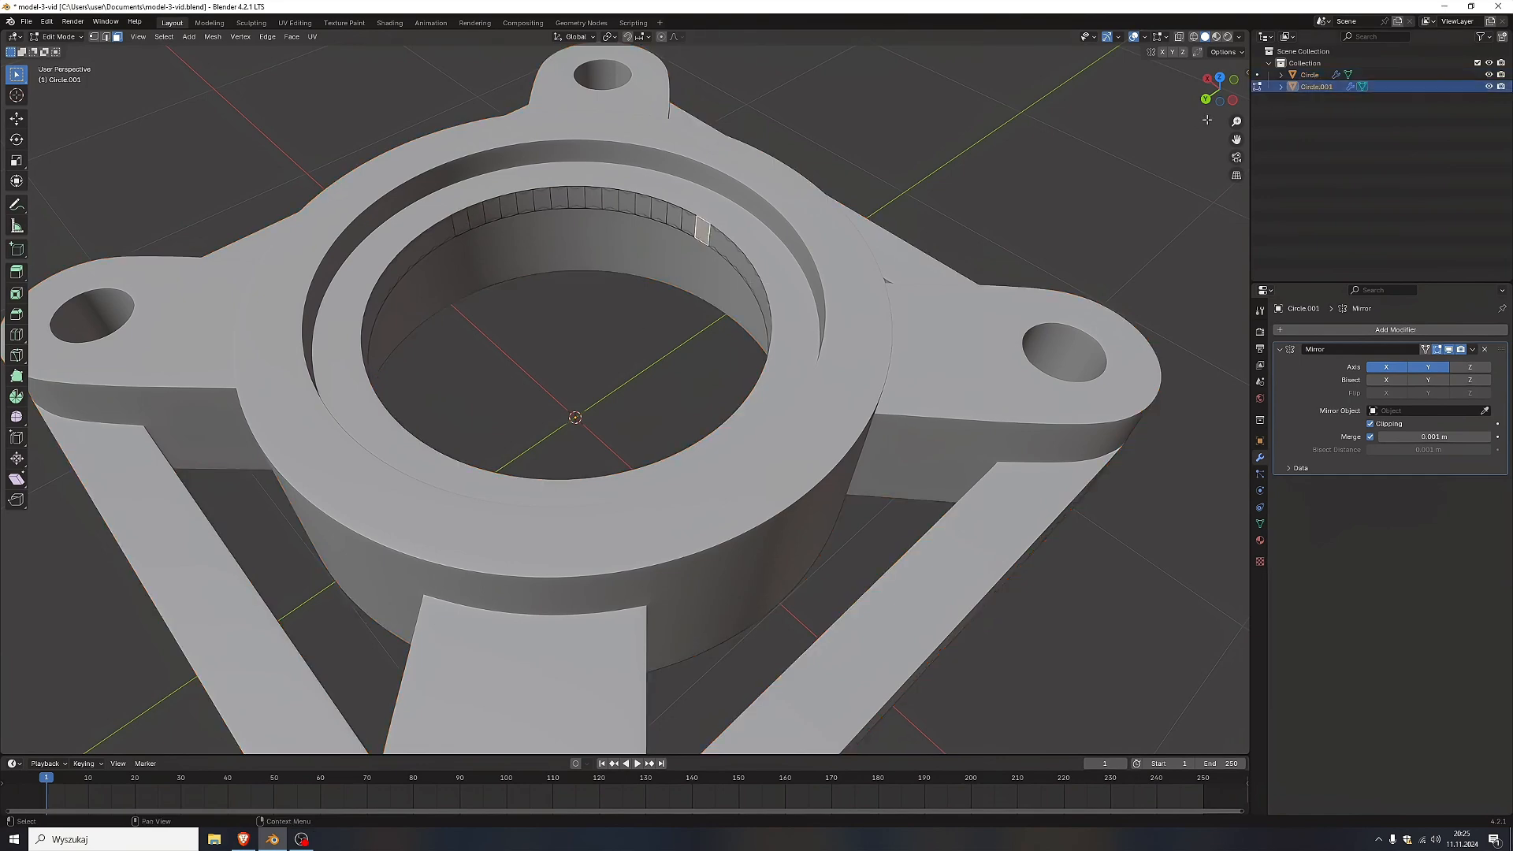
left_click(464, 227, "ctrl")
middle_click_drag(512, 316, 557, 380)
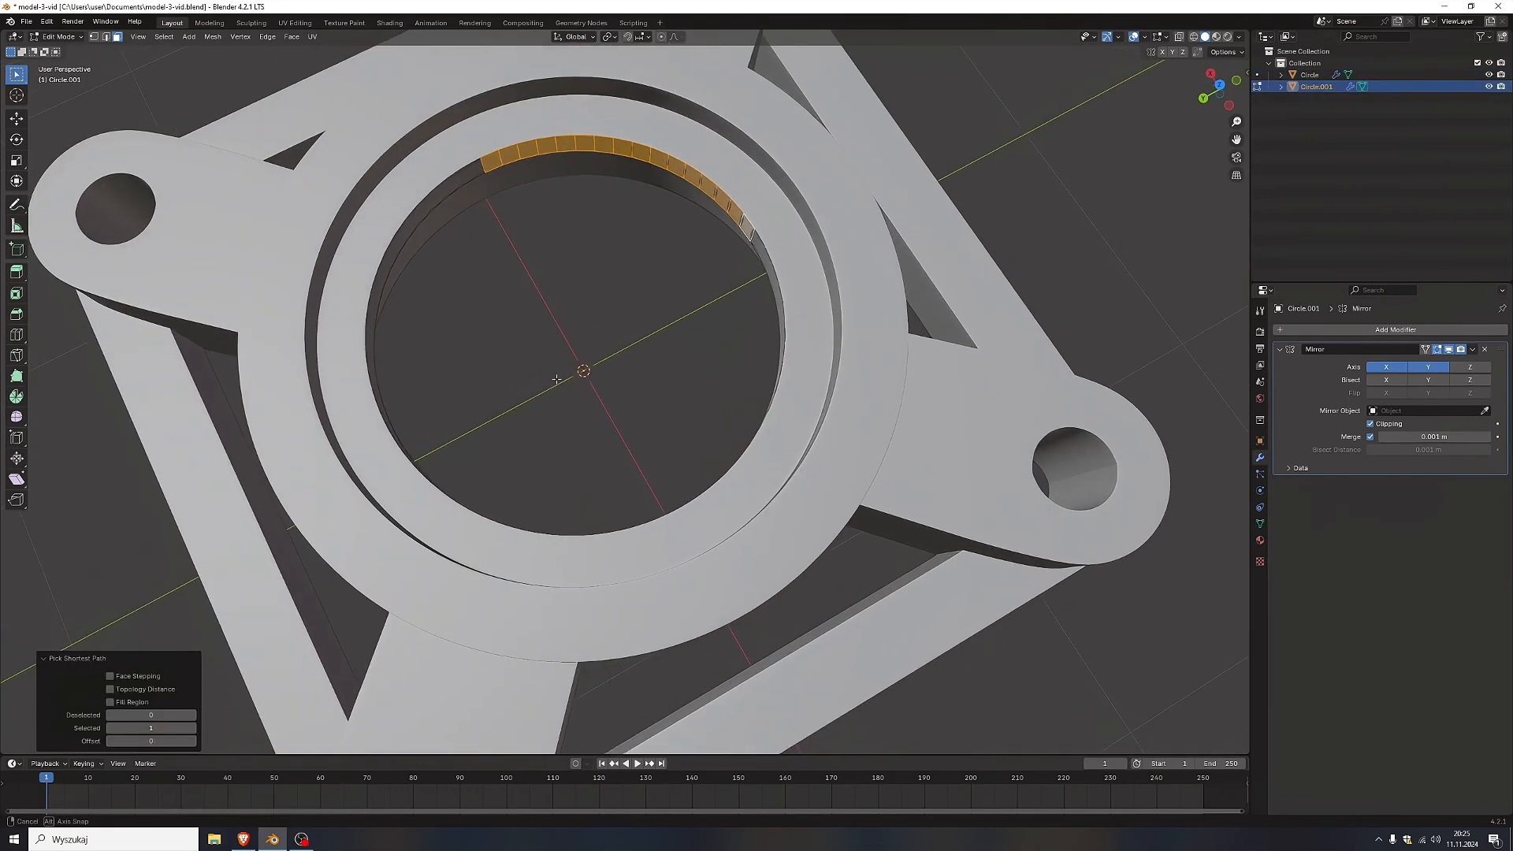
Extrude the lip's face band along its normals by about 0.38 m toward the ring's center.
key("alt+e")
left_click(572, 362)
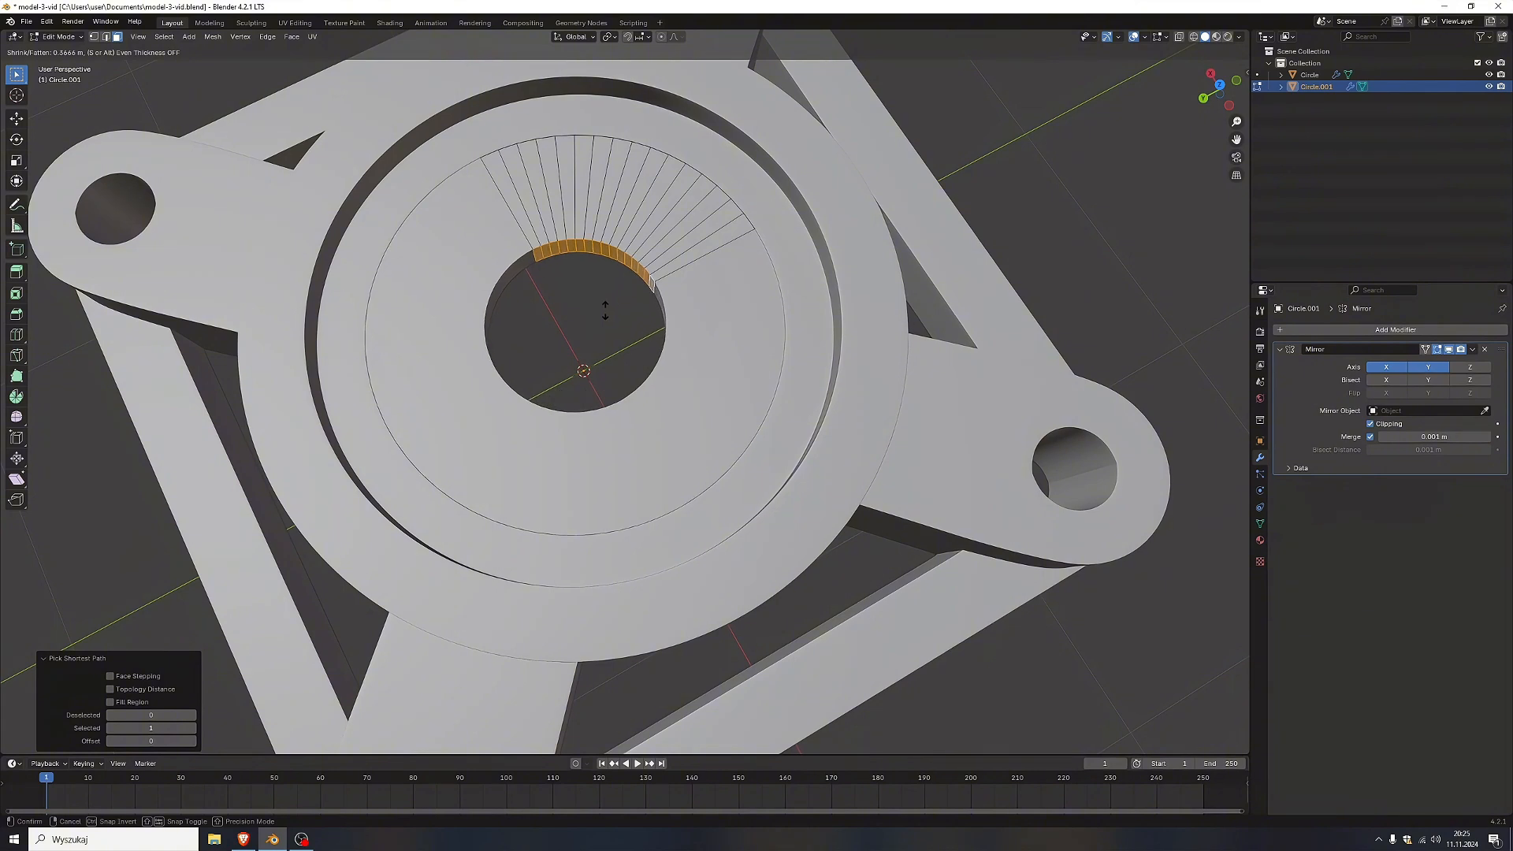
left_click(604, 311)
Add two evenly spaced loop cuts around the flat extruded ring of the inner part.
left_click(1219, 84)
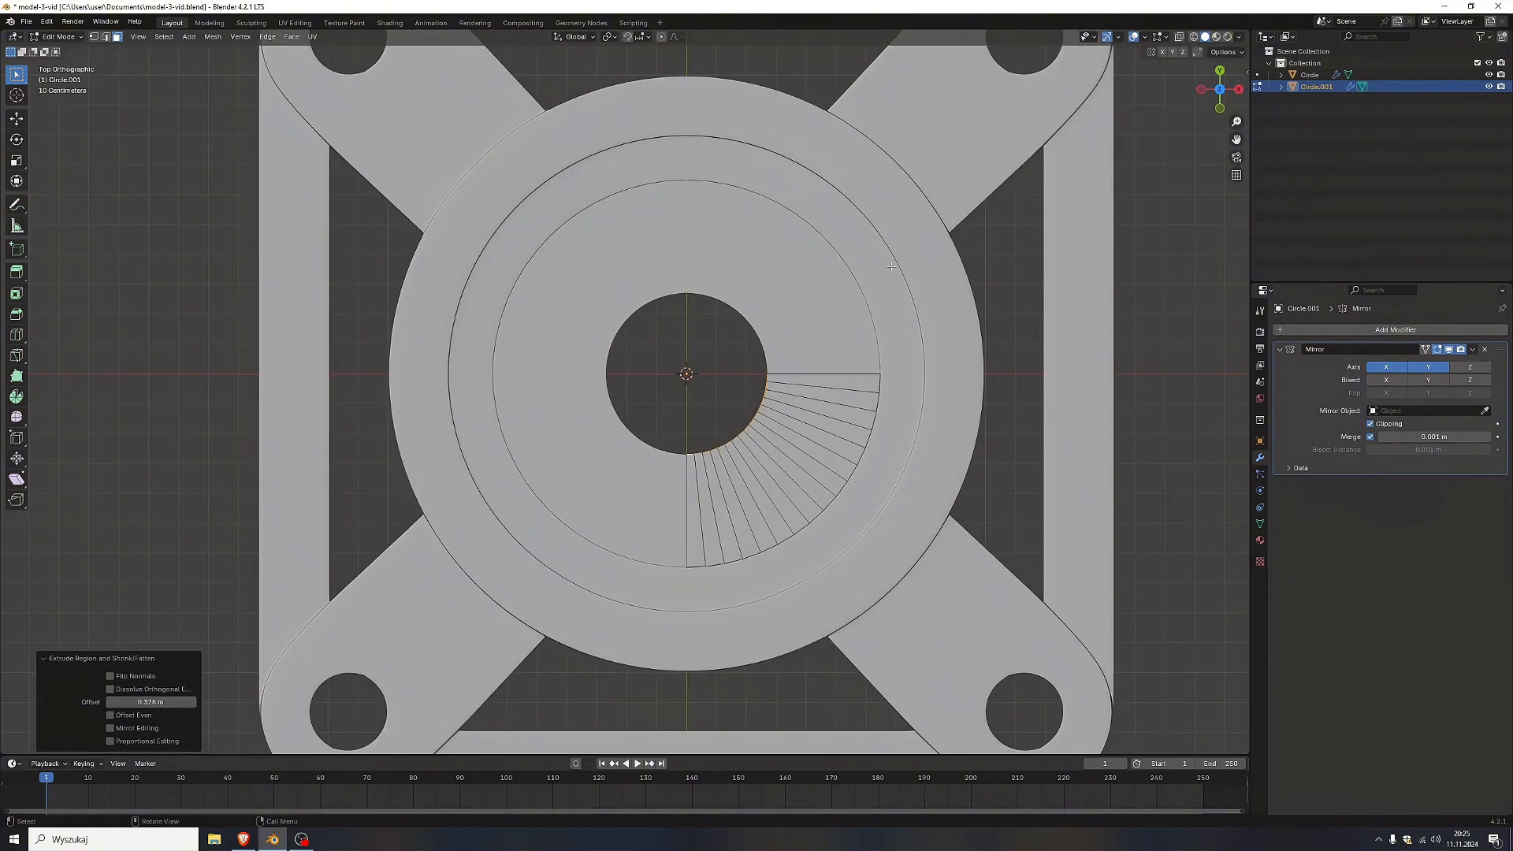
key("ctrl+r")
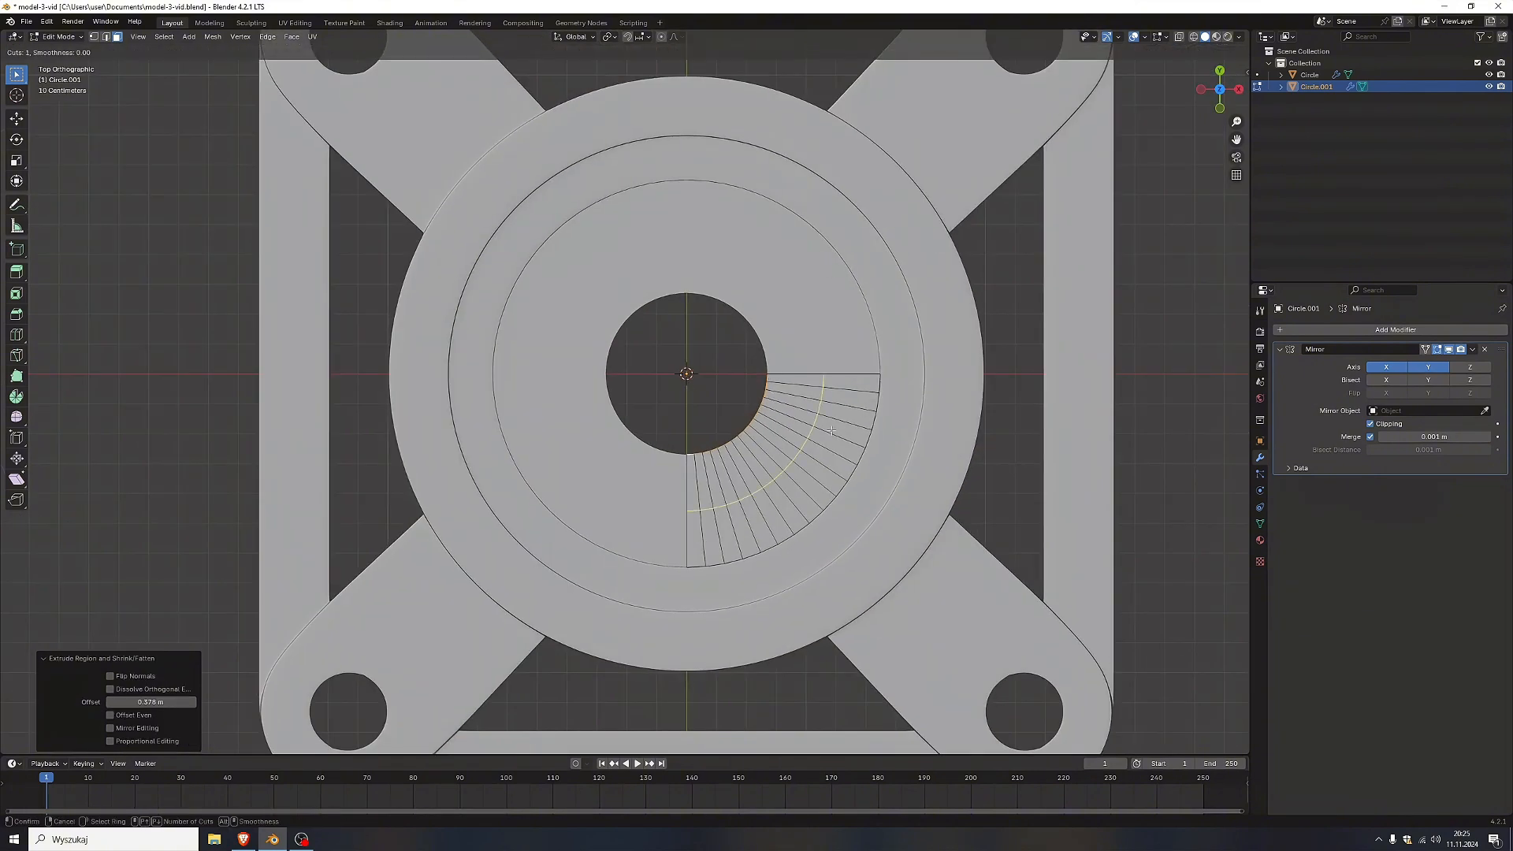
scroll(832, 430, "up", 1)
left_click(829, 429)
right_click(829, 429)
Select the innermost top face band and extrude it 0.35 m along its normals to raise a central collar.
left_click(694, 473)
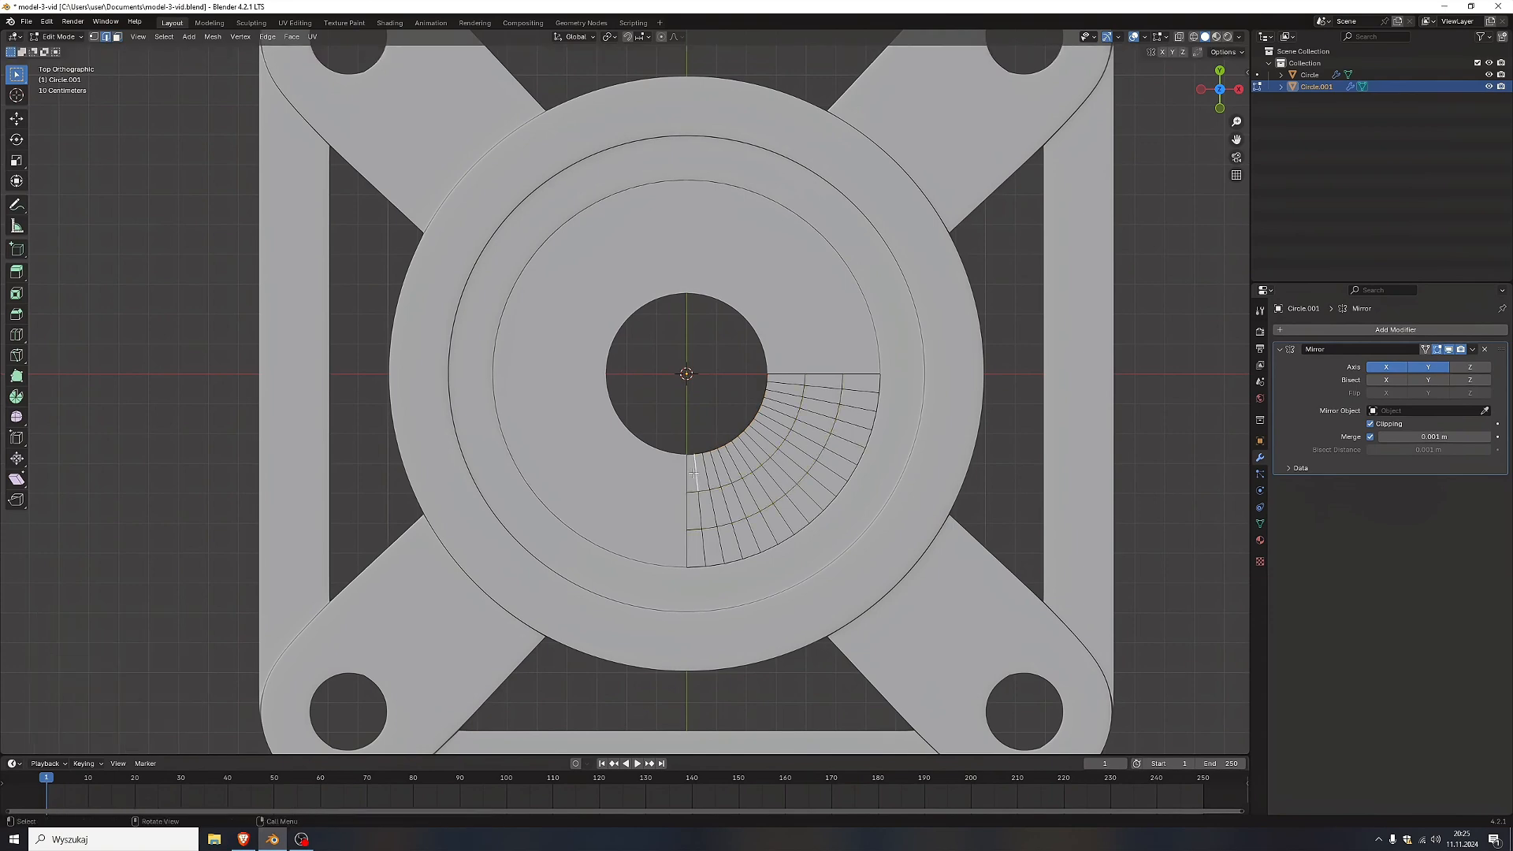
left_click(790, 376, "ctrl")
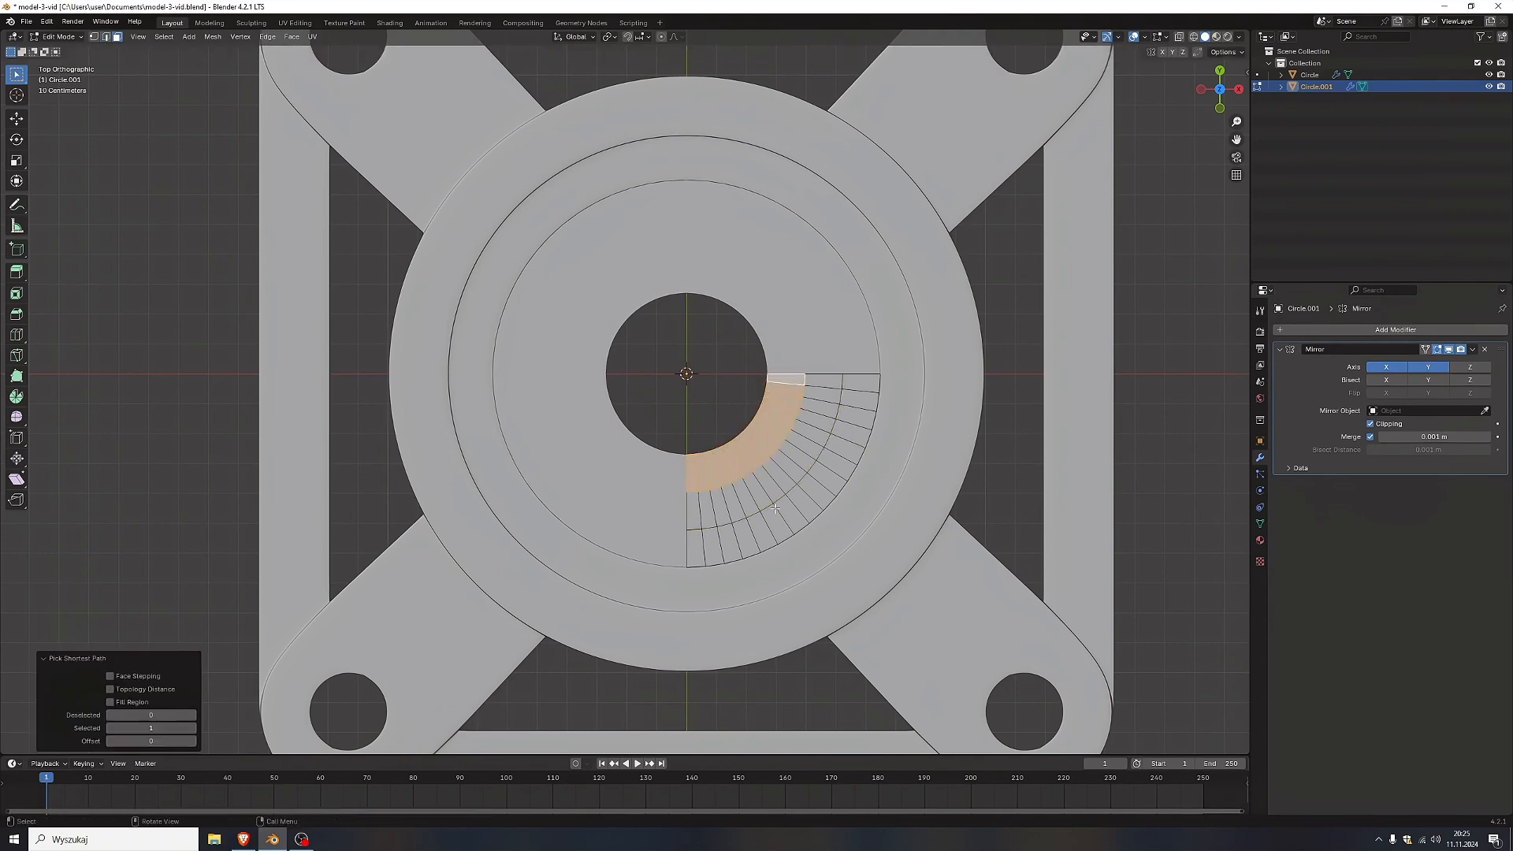
middle_click_drag(789, 376, 805, 425)
key("e")
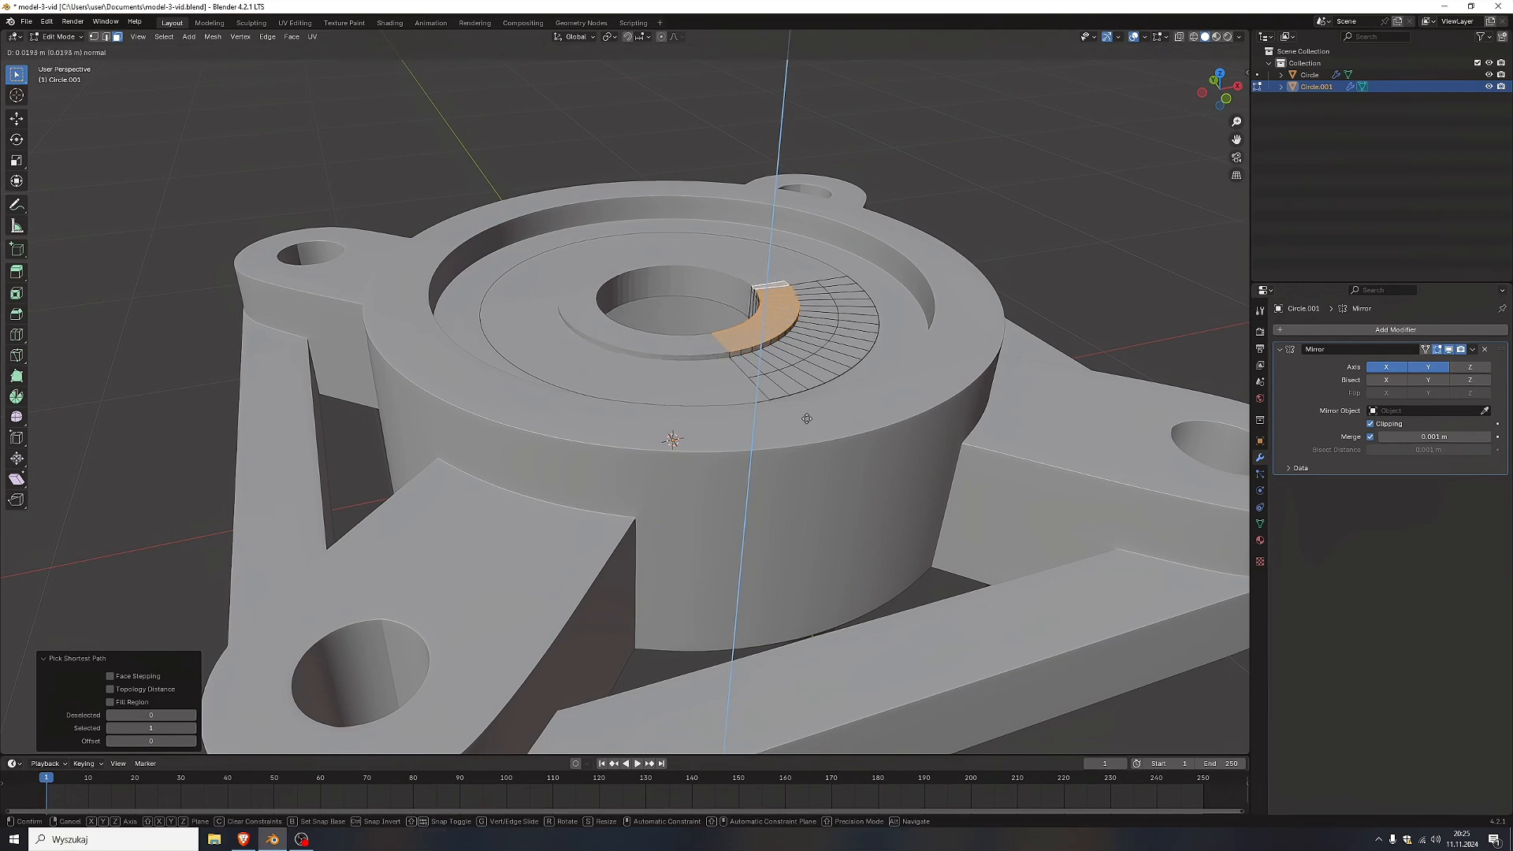
right_click(817, 352)
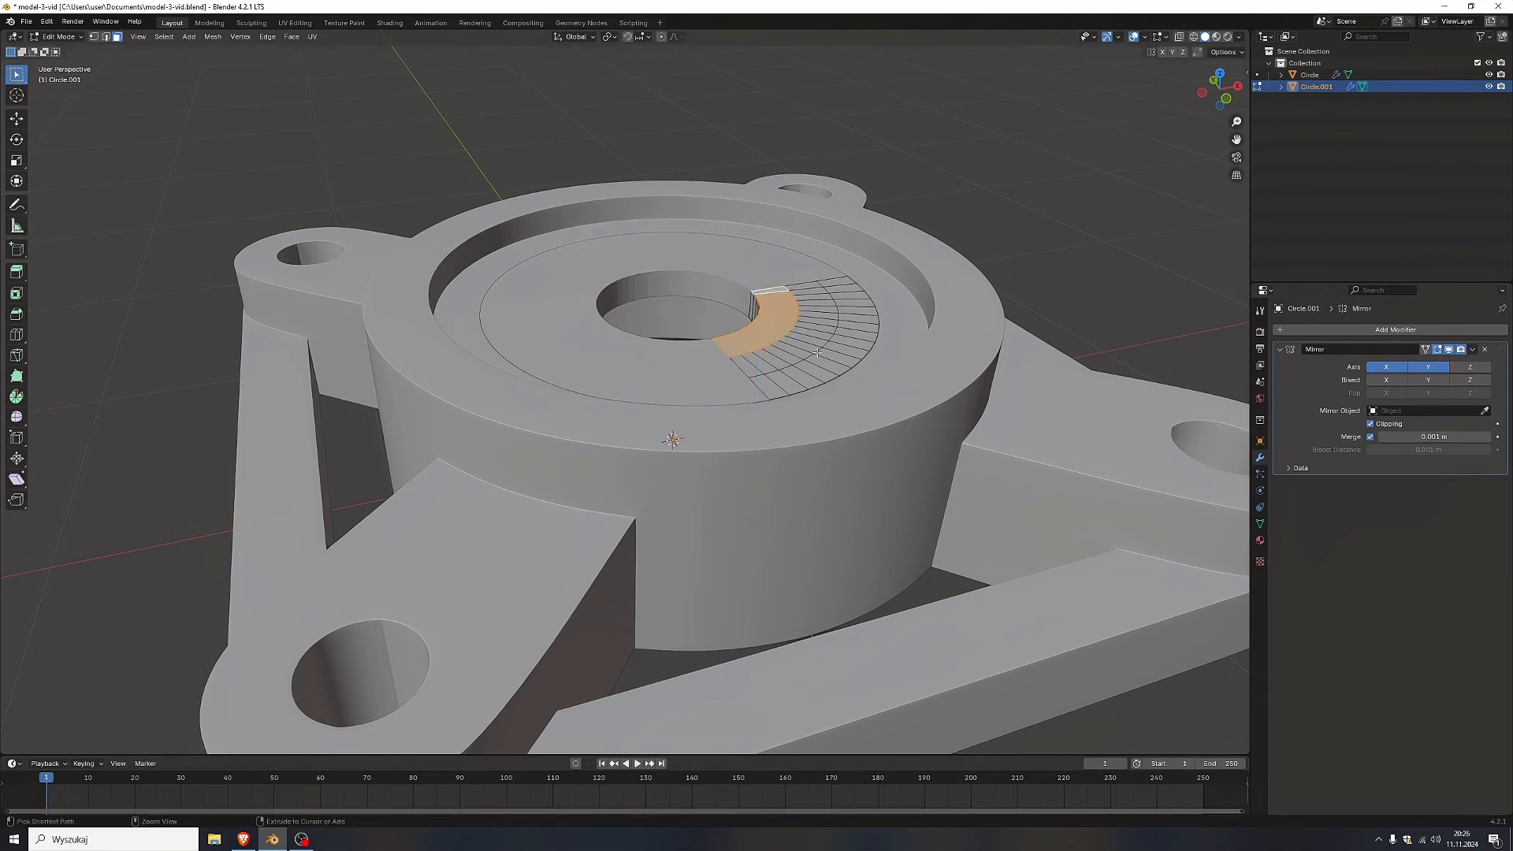
key("alt+e")
left_click(819, 357)
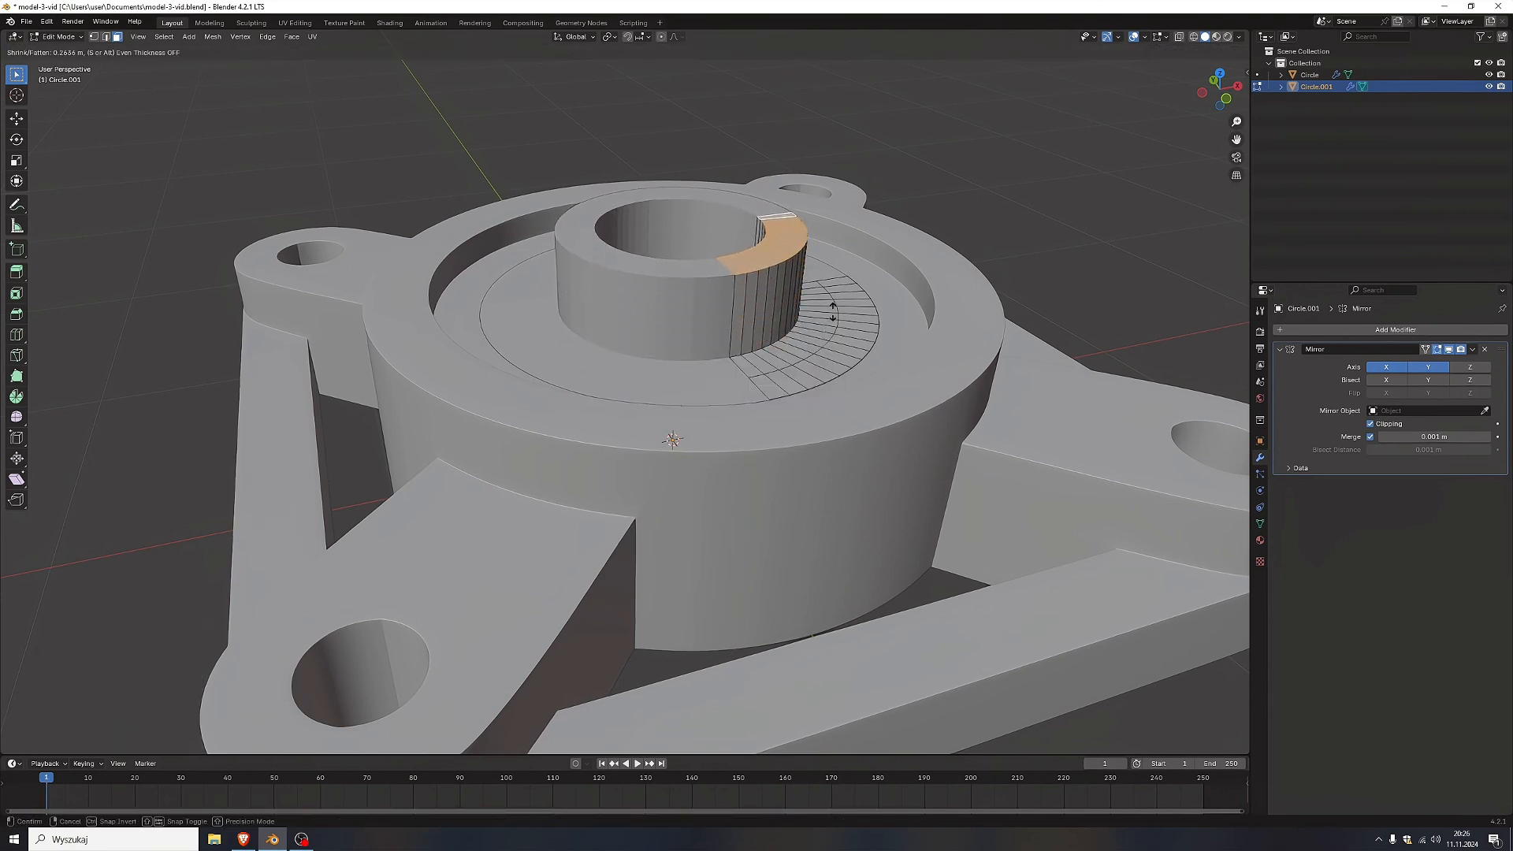
left_click(841, 307)
left_click(179, 703)
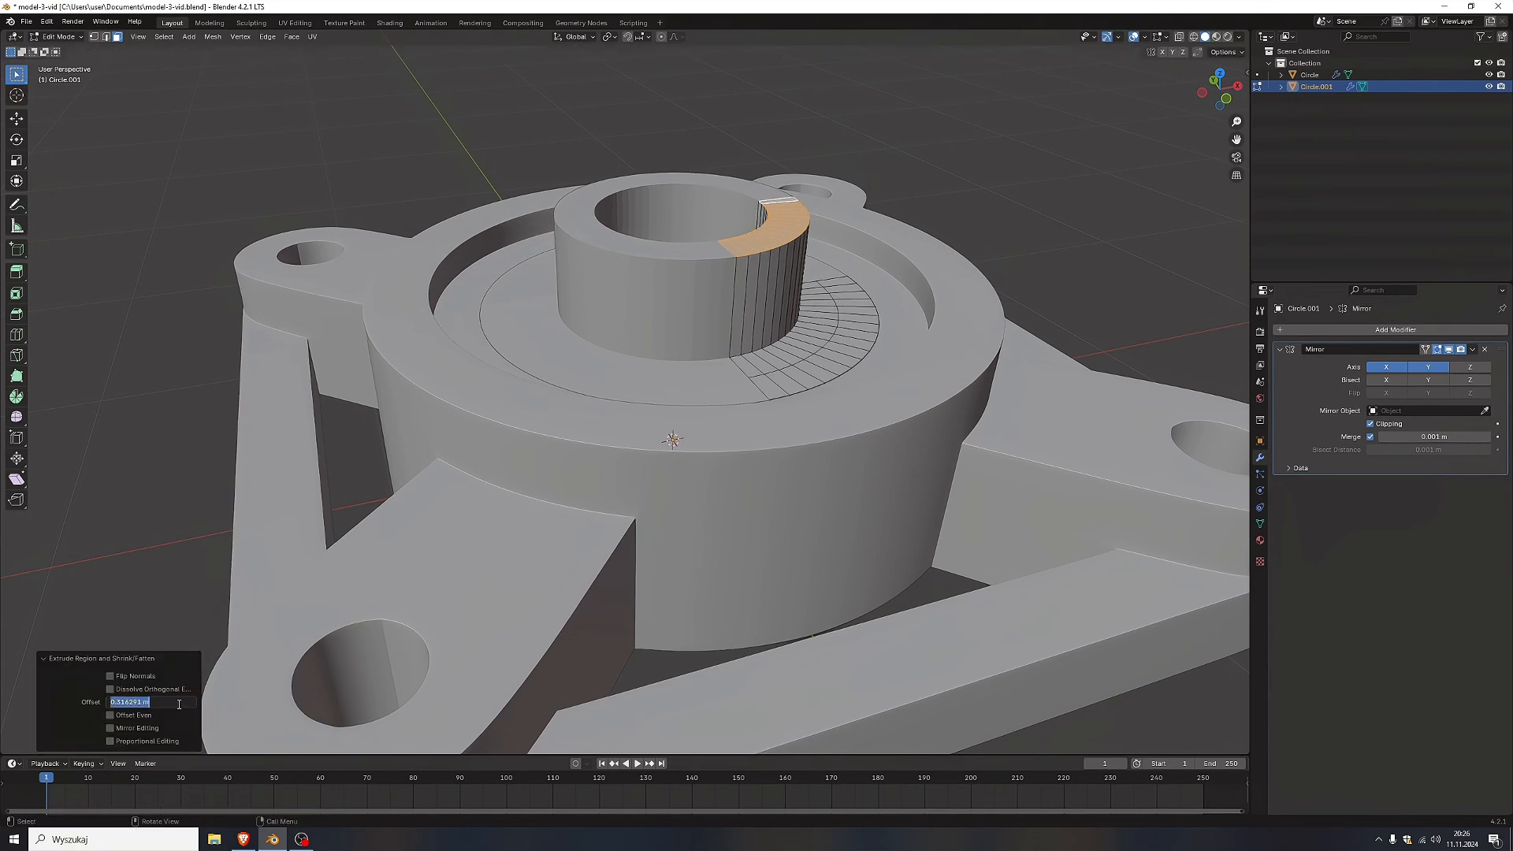
type("0.35")
key("Return")
left_click(609, 384)
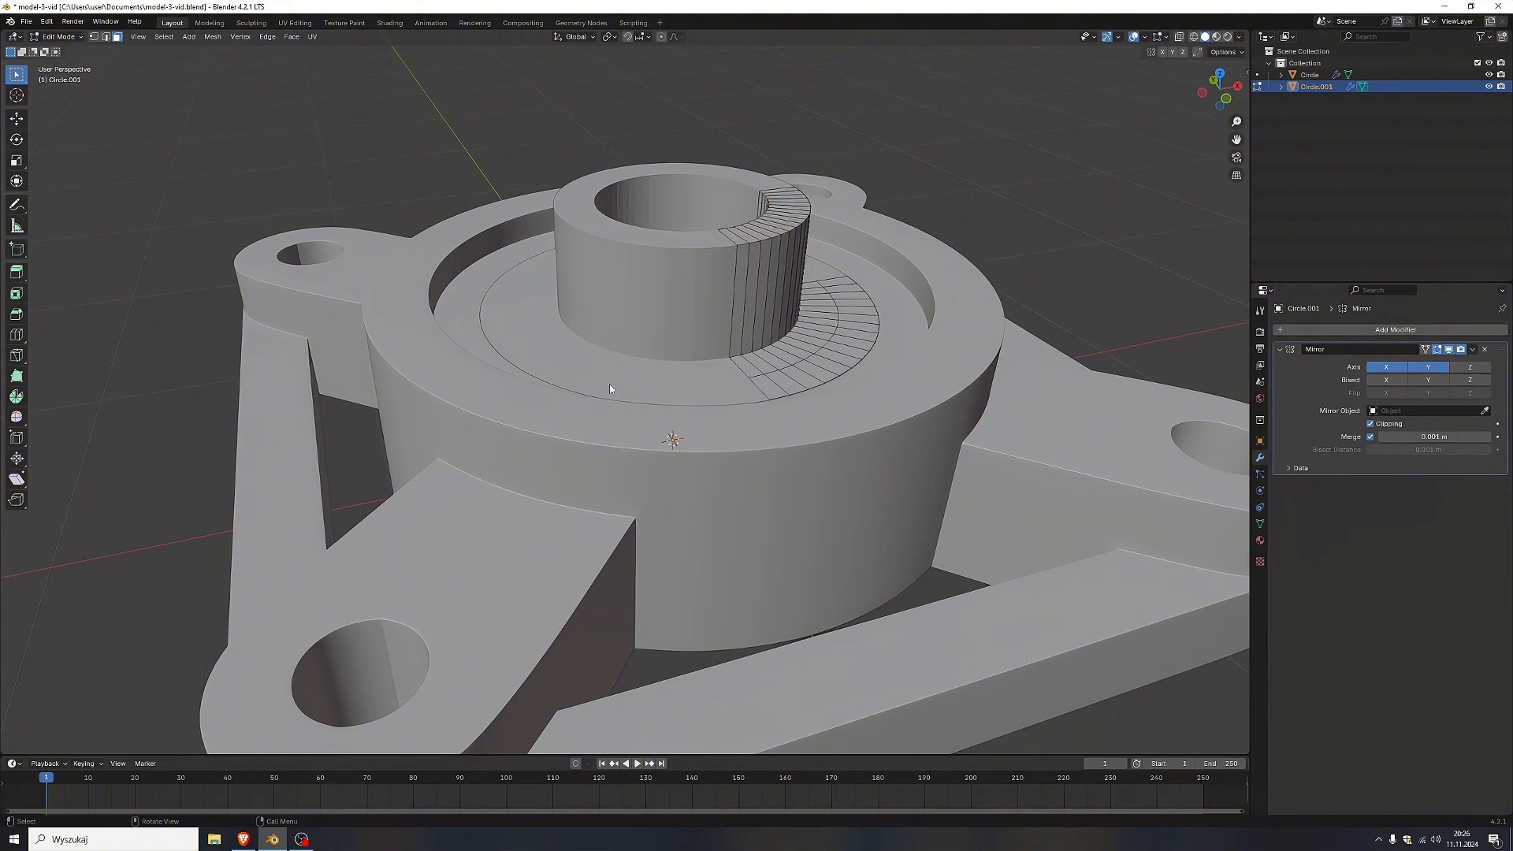
Add a centered loop cut to the outermost band of the flat ring around the collar.
middle_click_drag(609, 385, 582, 440)
scroll(719, 526, "up", 1)
scroll(718, 527, "up", 1)
key("ctrl+r")
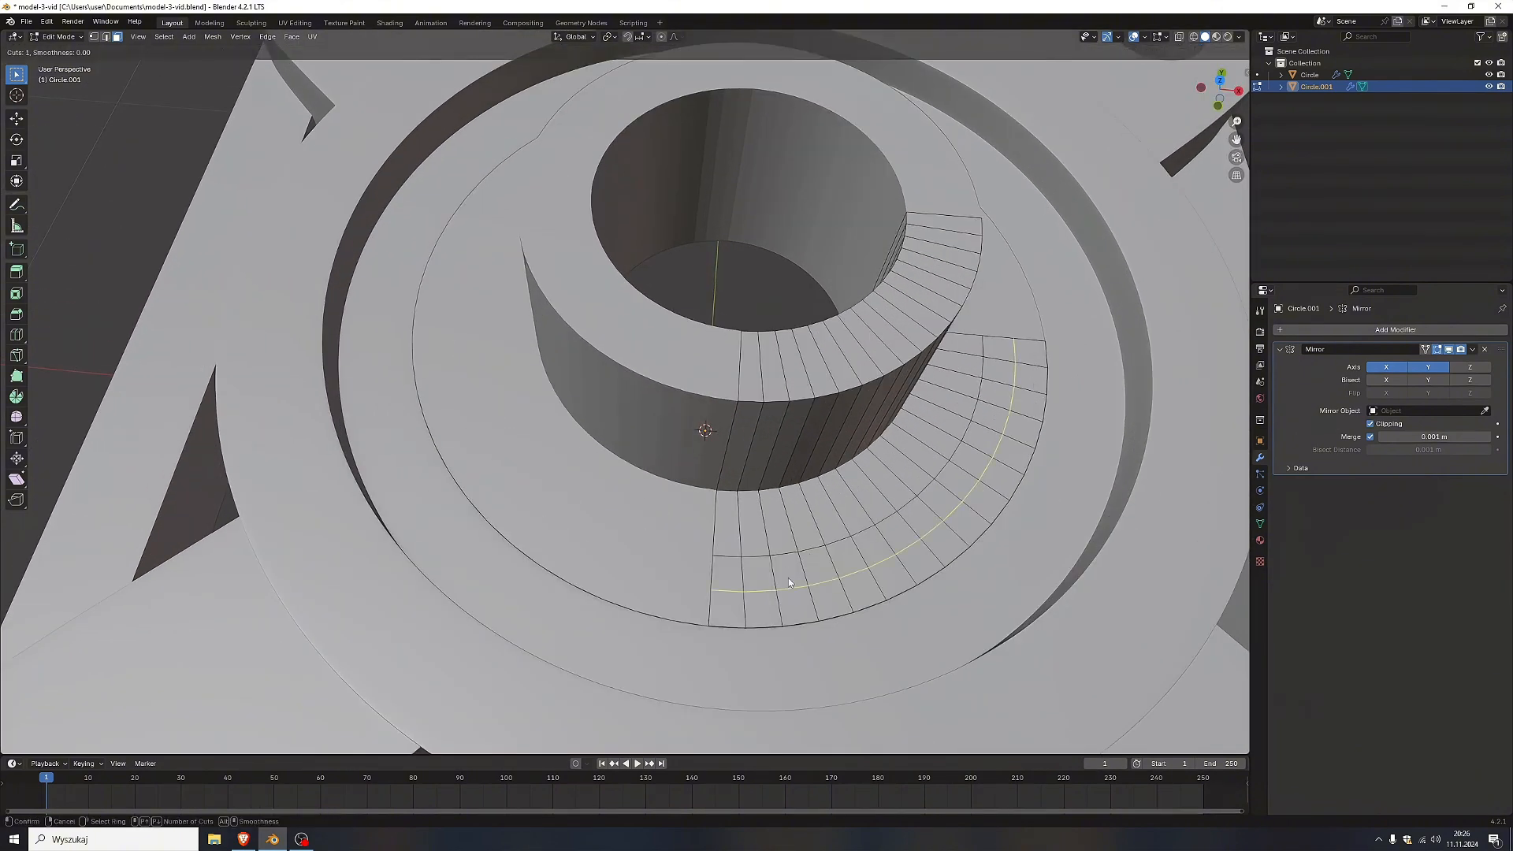
left_click(789, 582)
left_click(779, 578)
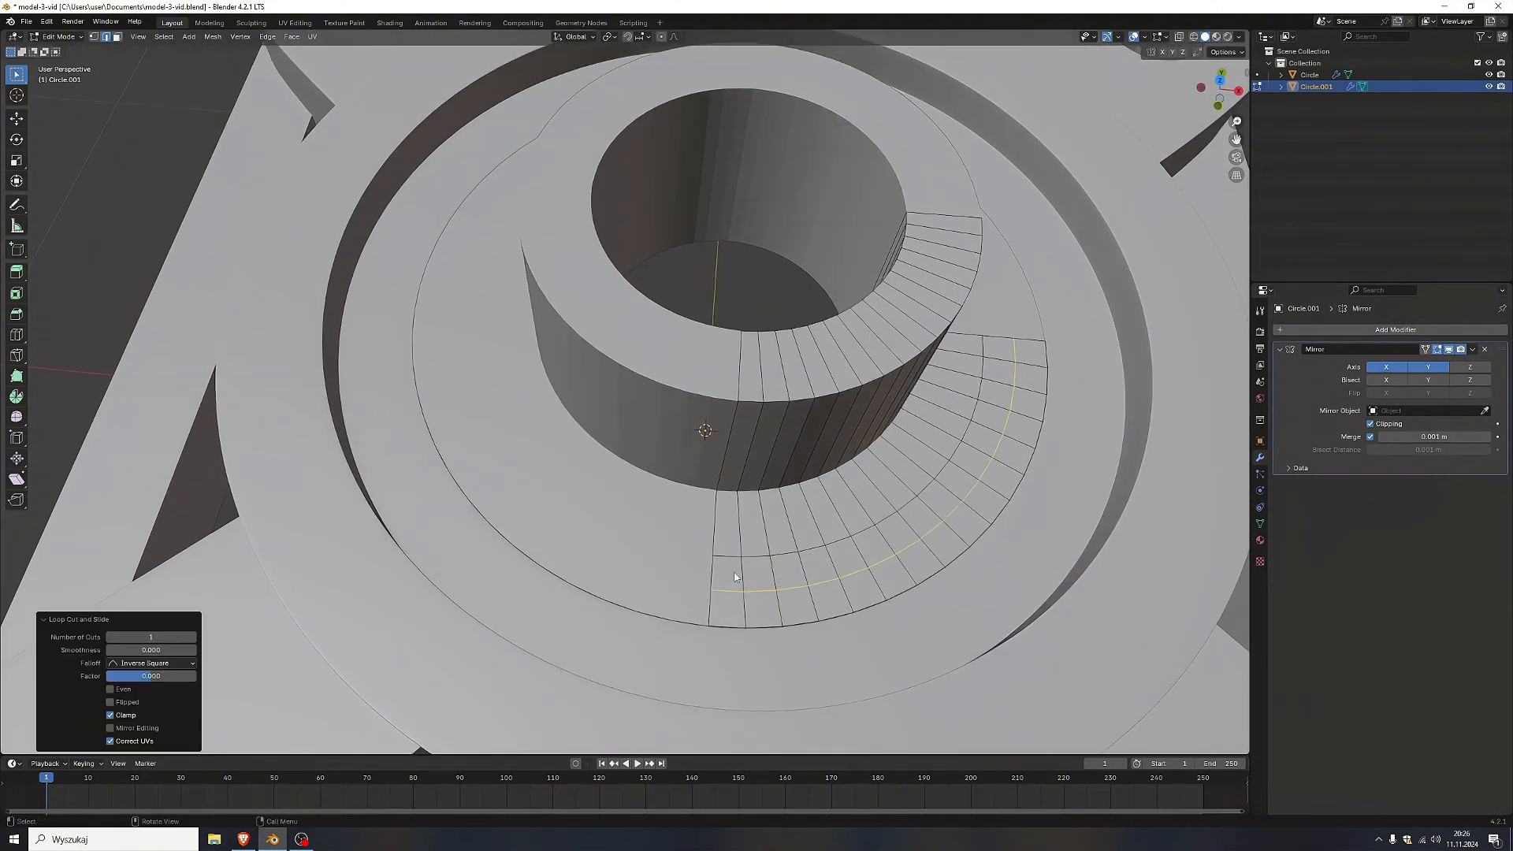
Select the face band between the flat ring's two outer loops and extrude it -0.015 m along its normals to cut a shallow groove.
left_click(992, 347)
left_click(724, 580, "ctrl")
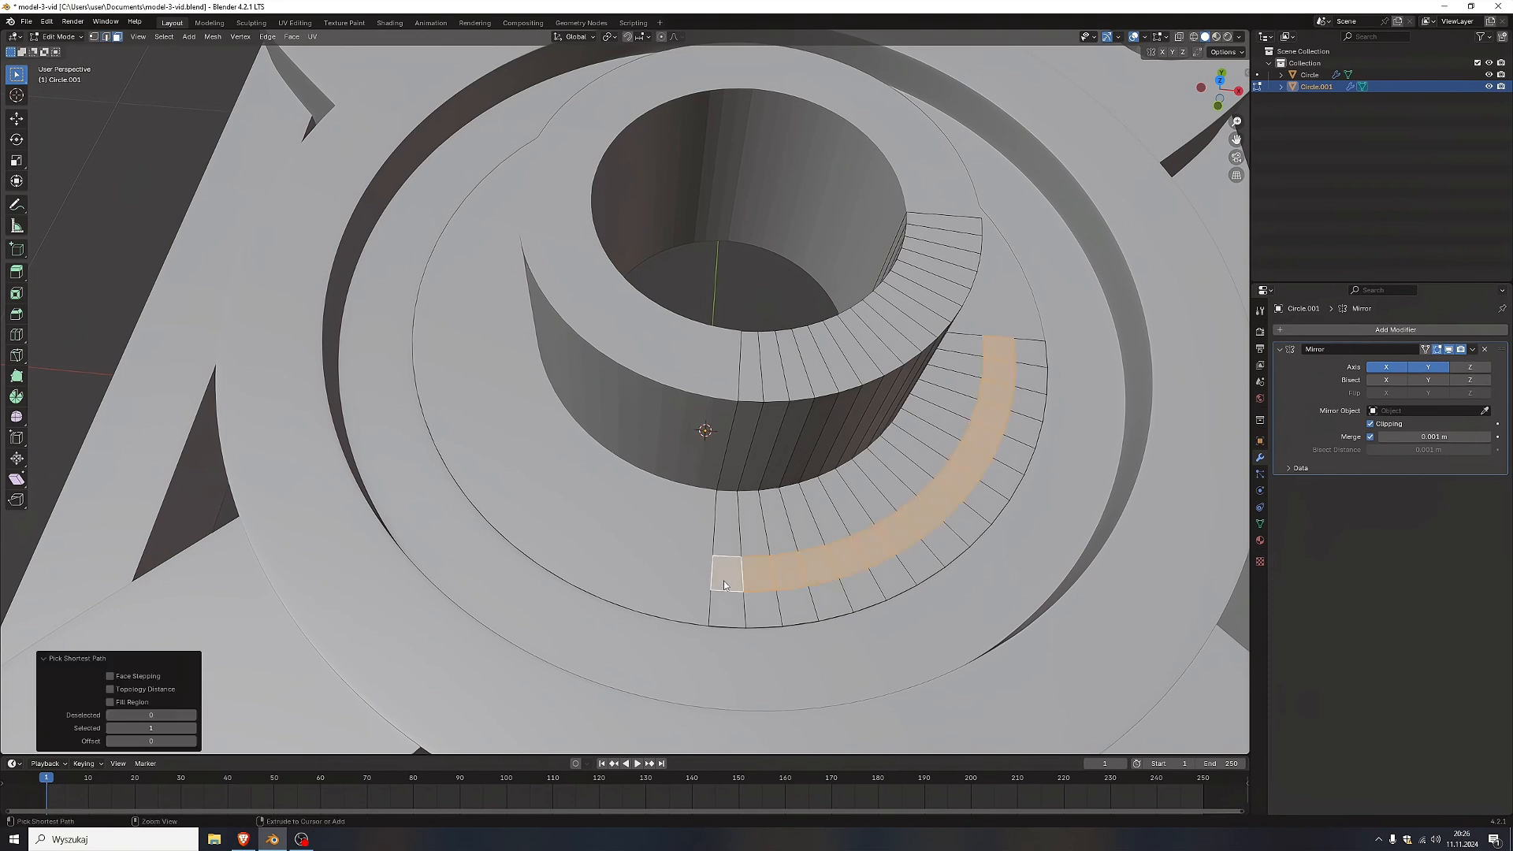
key("alt+e")
left_click(629, 563)
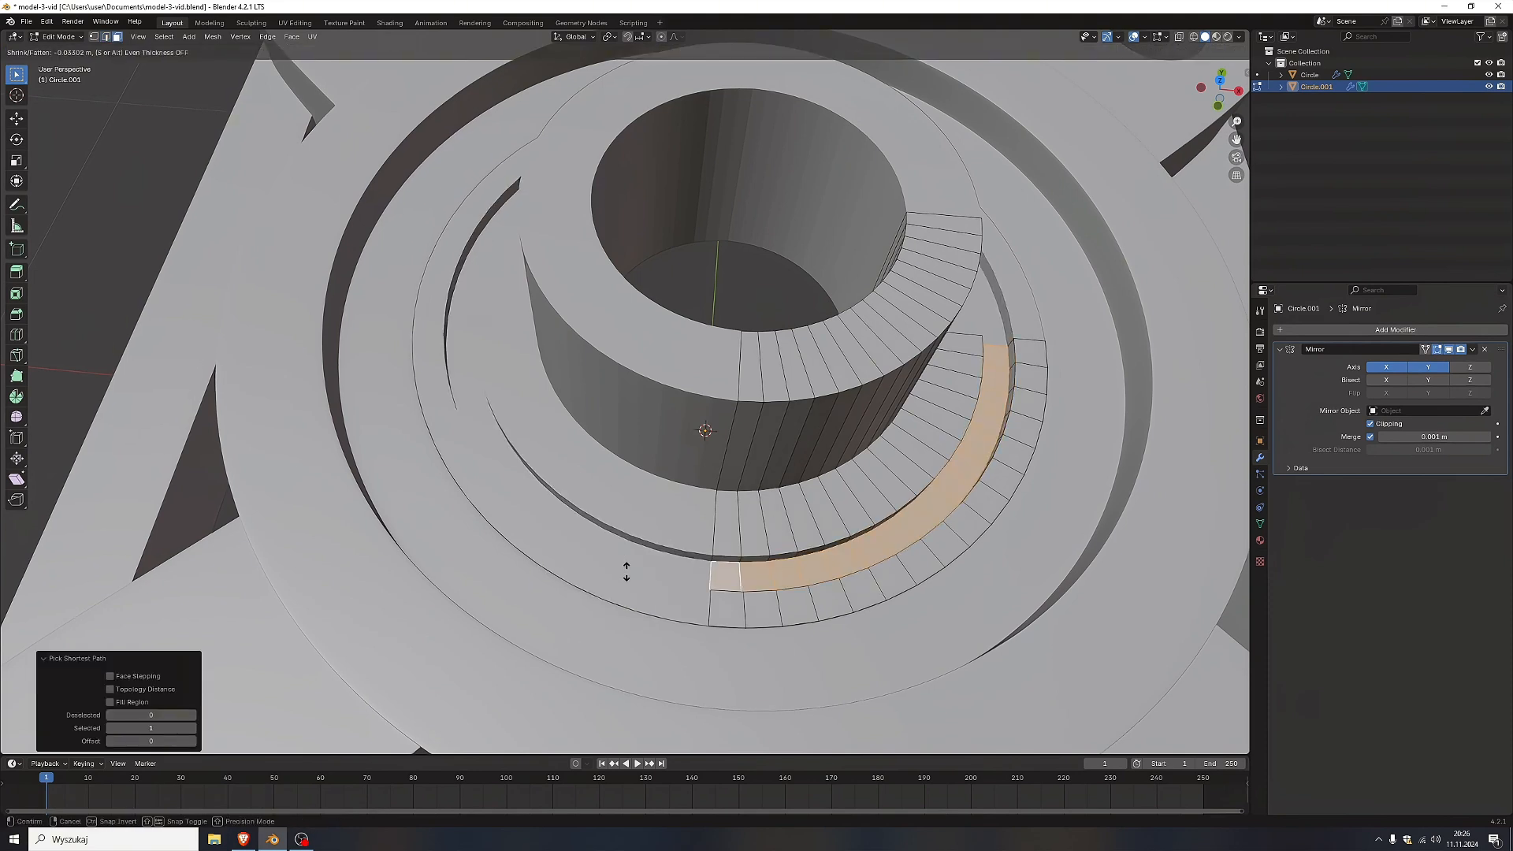
left_click(628, 571)
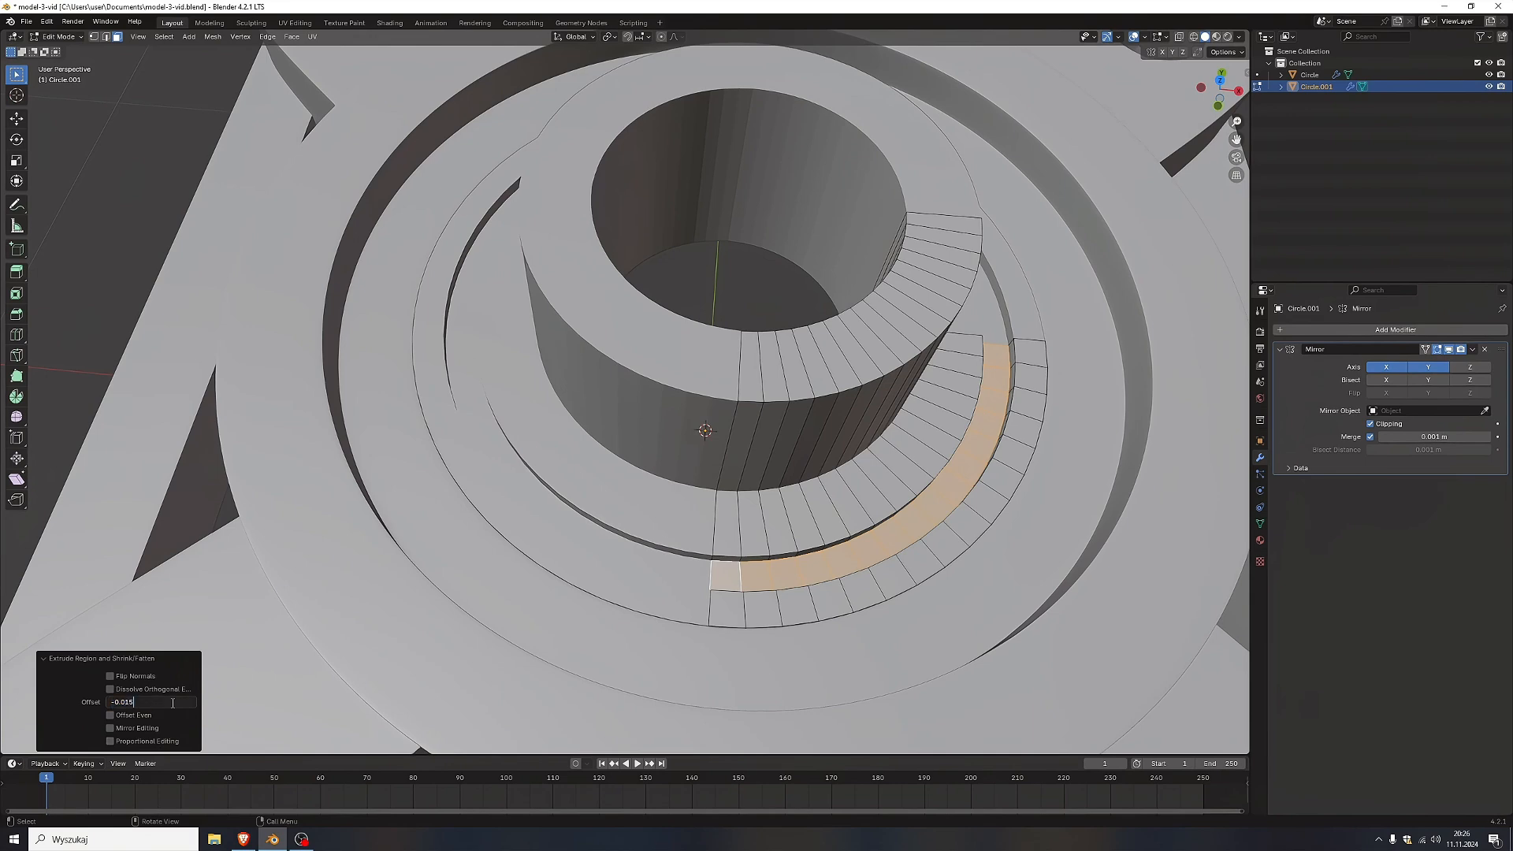
key("Return")
Add one centered loop cut to the flat band beside the collar and five evenly spaced ones around the collar's outer wall.
middle_click_drag(457, 473, 385, 552)
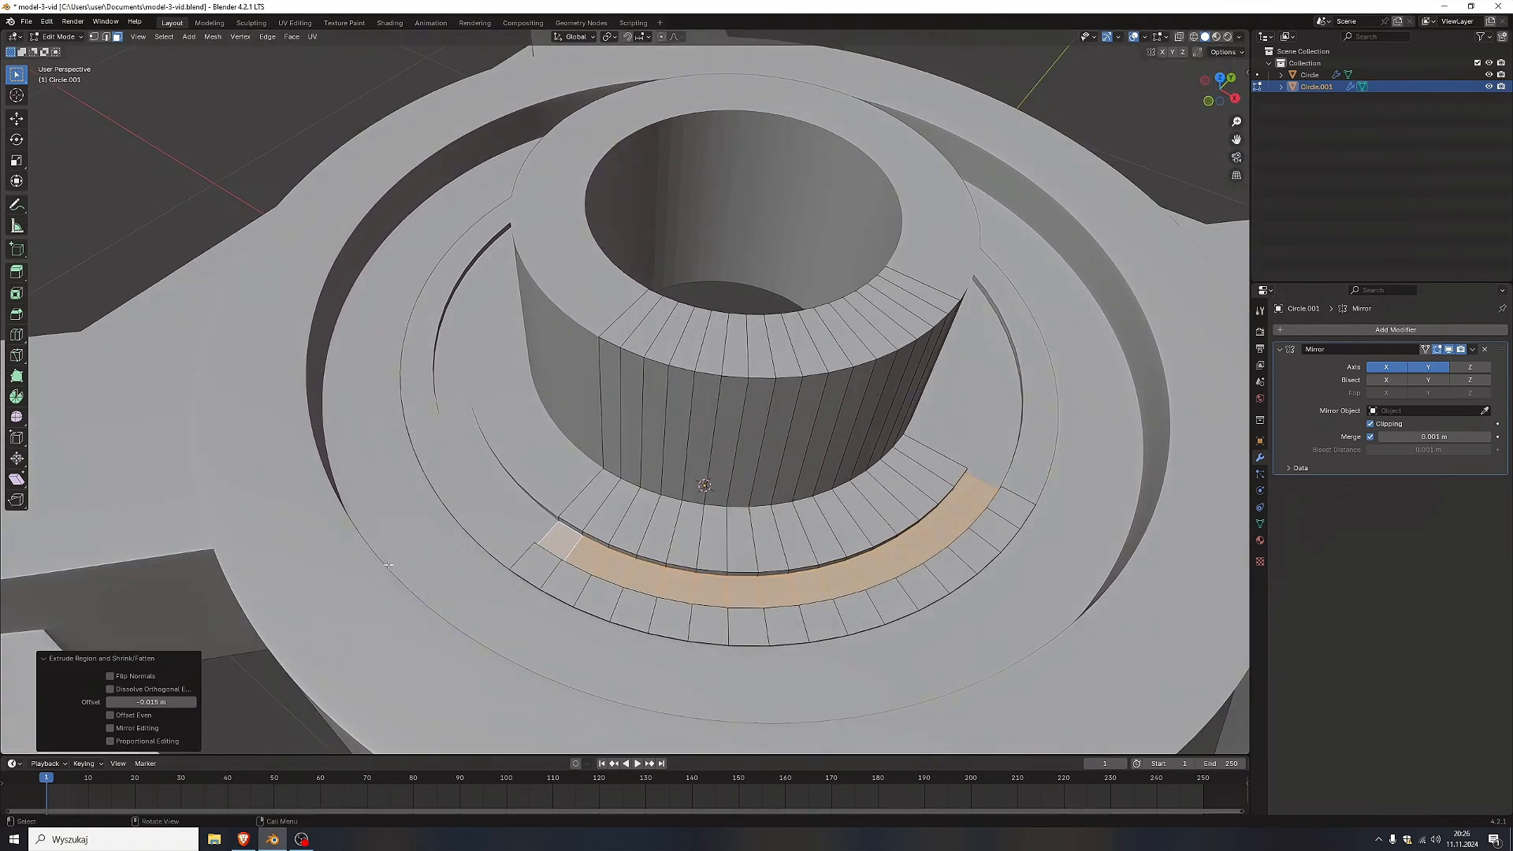
left_click(436, 532)
key("ctrl+r")
left_click(625, 508)
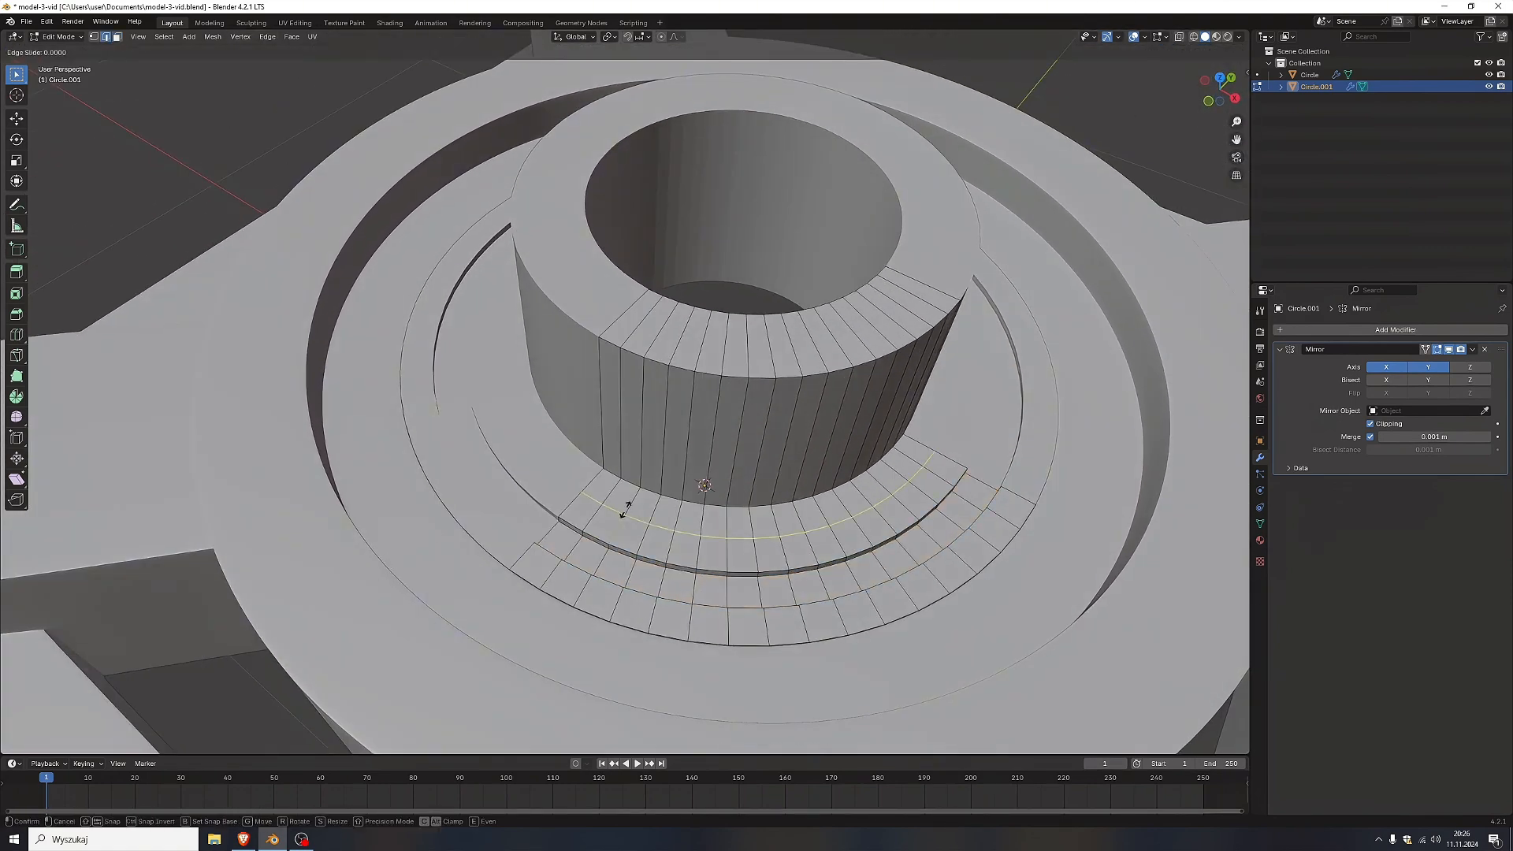
right_click(625, 508)
key("ctrl+r")
scroll(648, 430, "up", 4)
left_click(643, 424)
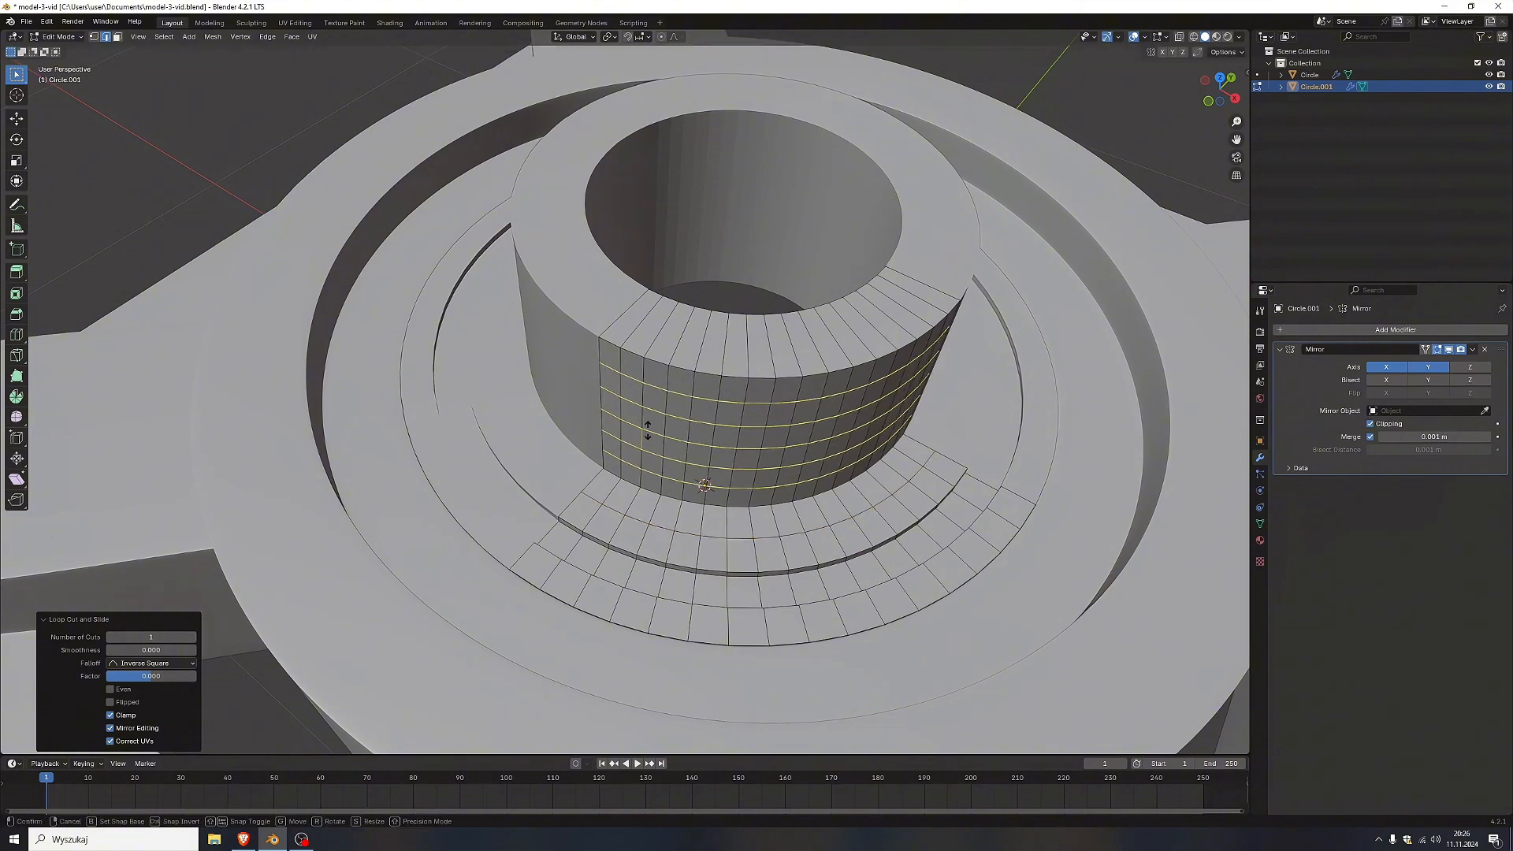
right_click(670, 423)
Add two evenly spaced loop cuts around the collar's top face.
key("ctrl+r")
scroll(691, 341, "up", 1)
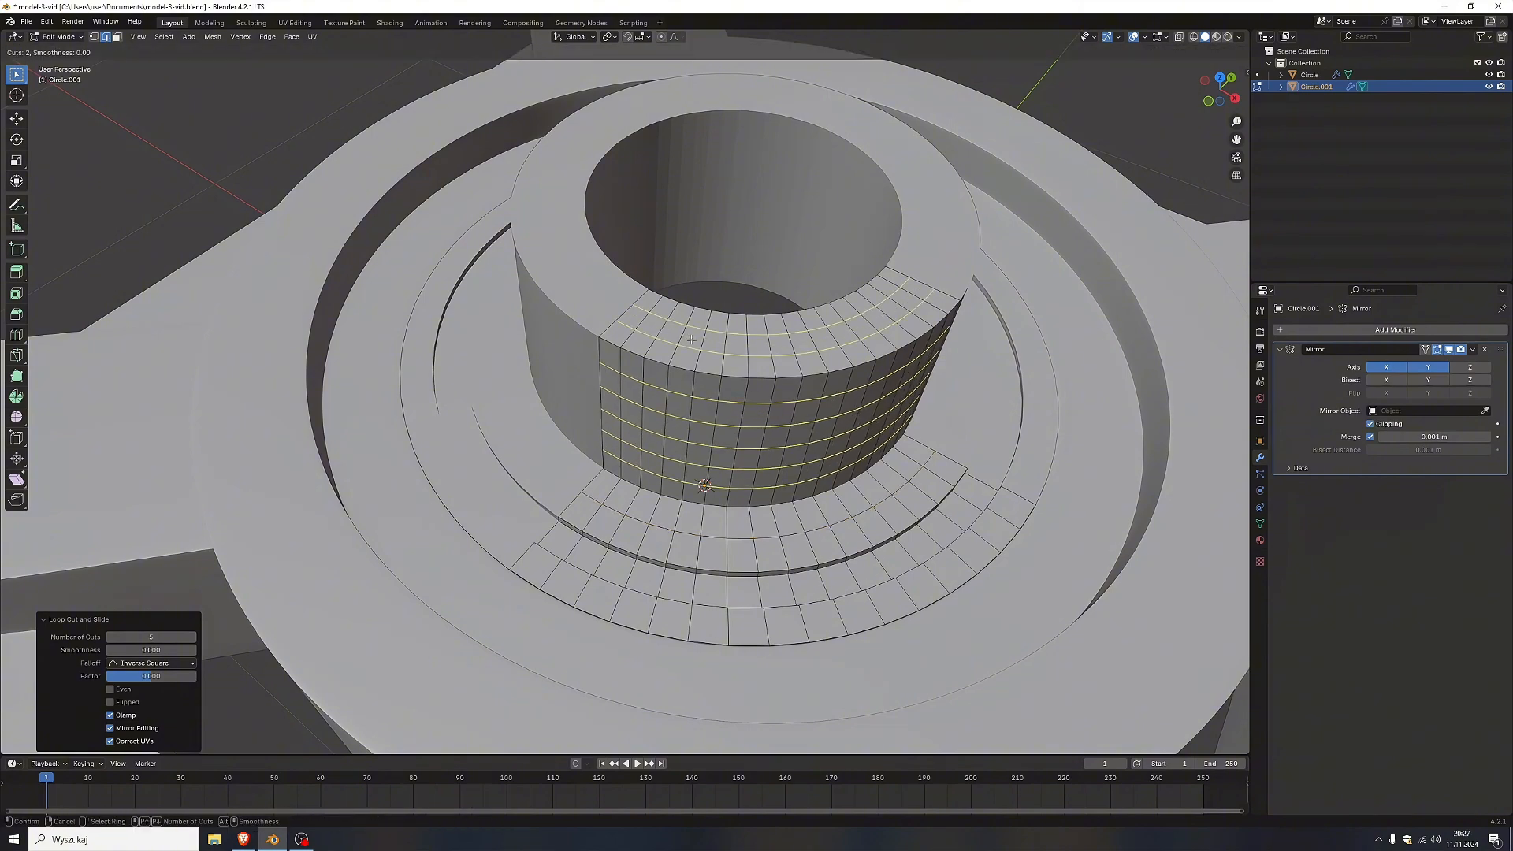
left_click(692, 341)
right_click(692, 342)
Add six evenly spaced loop cuts to the upper band of the collar's inner wall and further evenly spaced cutting to its lower band.
middle_click_drag(562, 459, 611, 388)
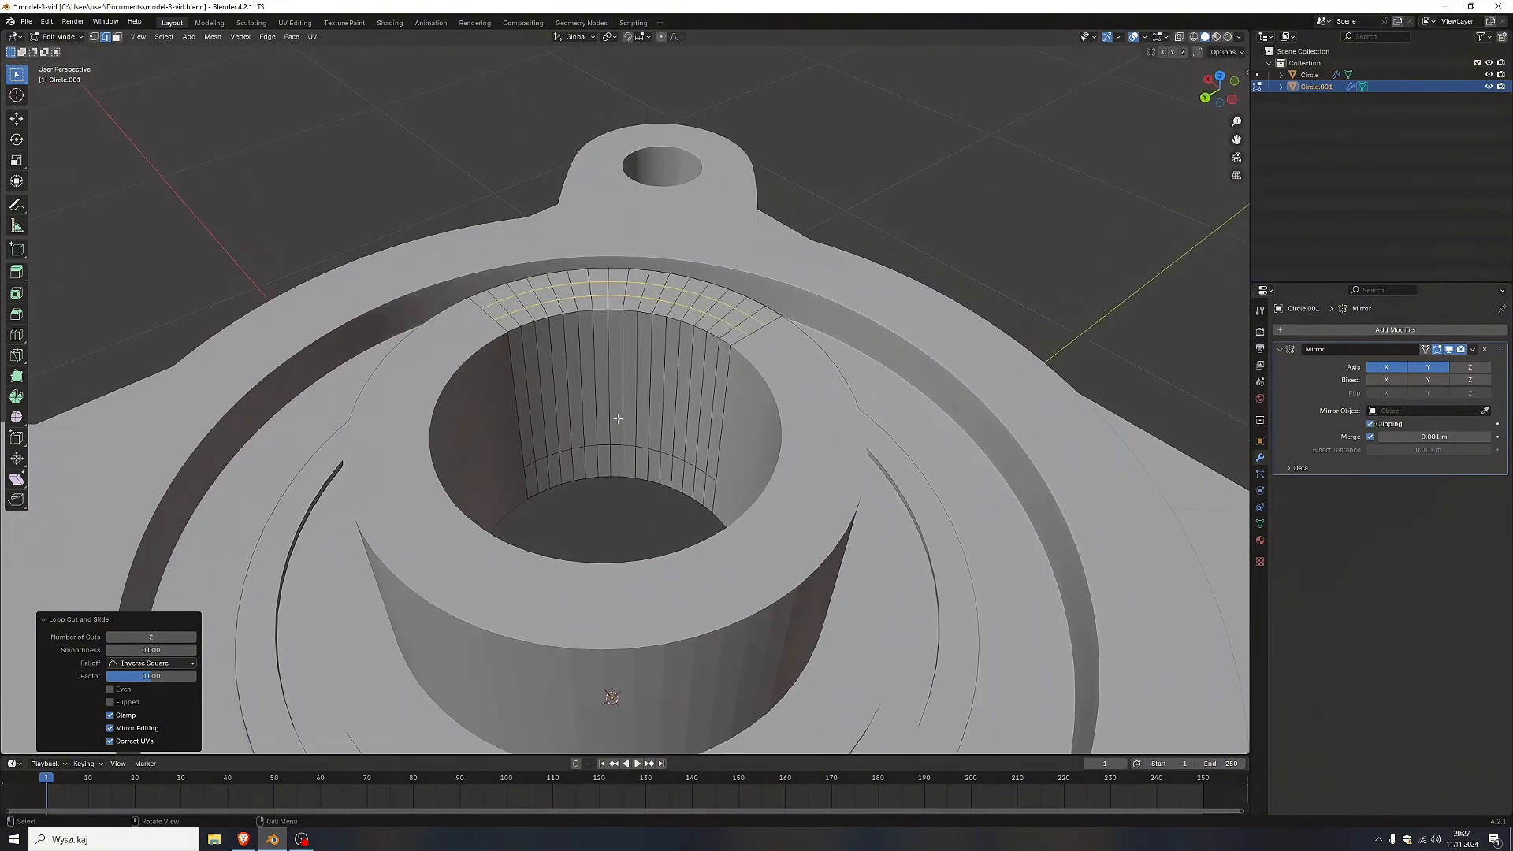
key("ctrl+r")
scroll(606, 385, "up", 5)
left_click(607, 386)
right_click(607, 386)
key("ctrl+r")
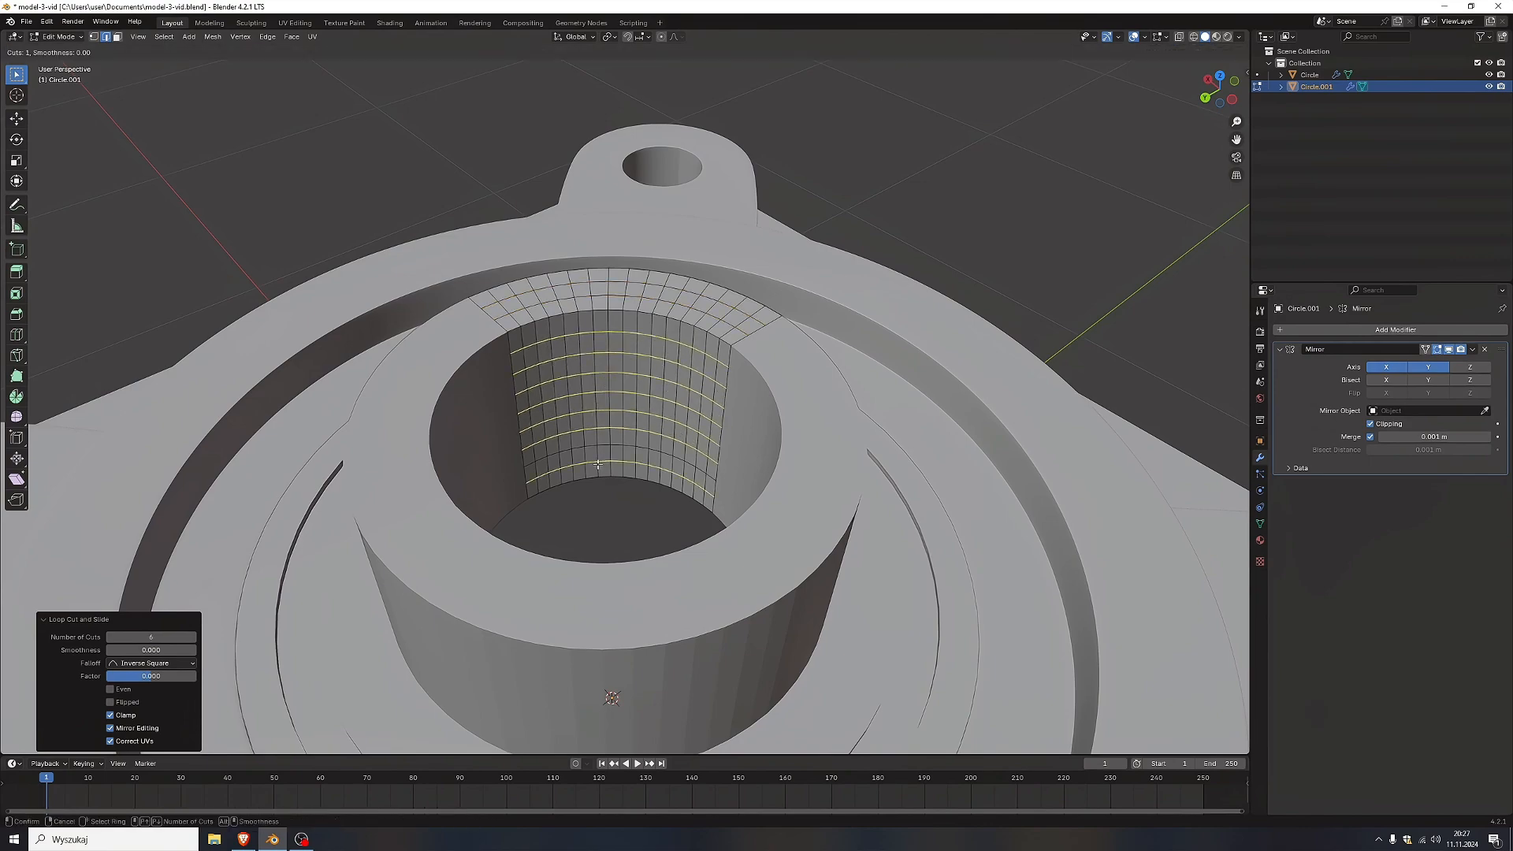
scroll(599, 465, "up", 1)
left_click(598, 464)
right_click(598, 464)
Return to Object Mode and shade the inner ring part smooth.
middle_click_drag(598, 464, 494, 541)
key("Tab")
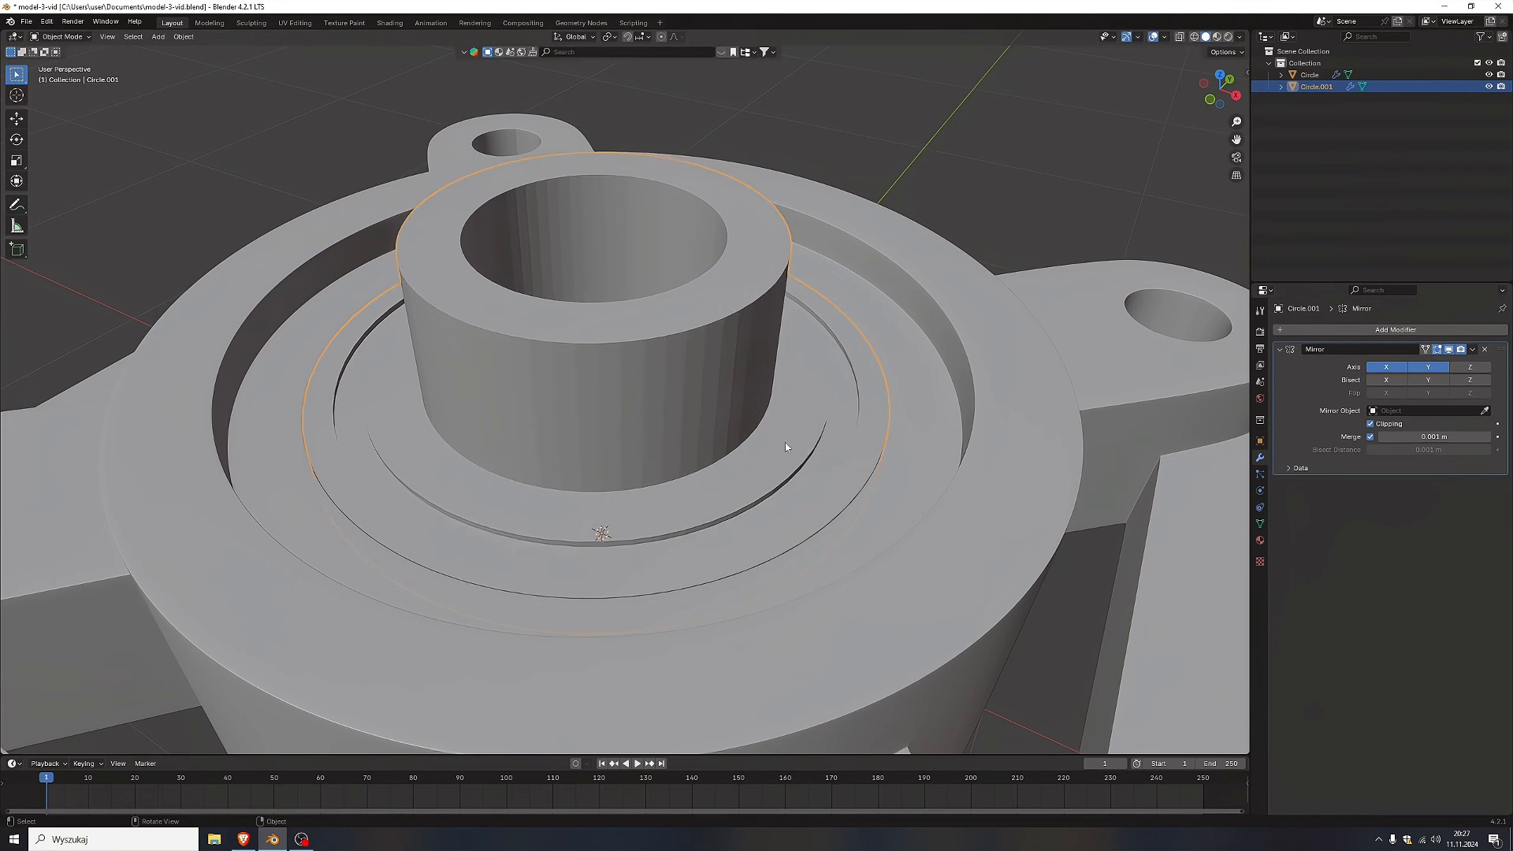
right_click(703, 383)
left_click(703, 383)
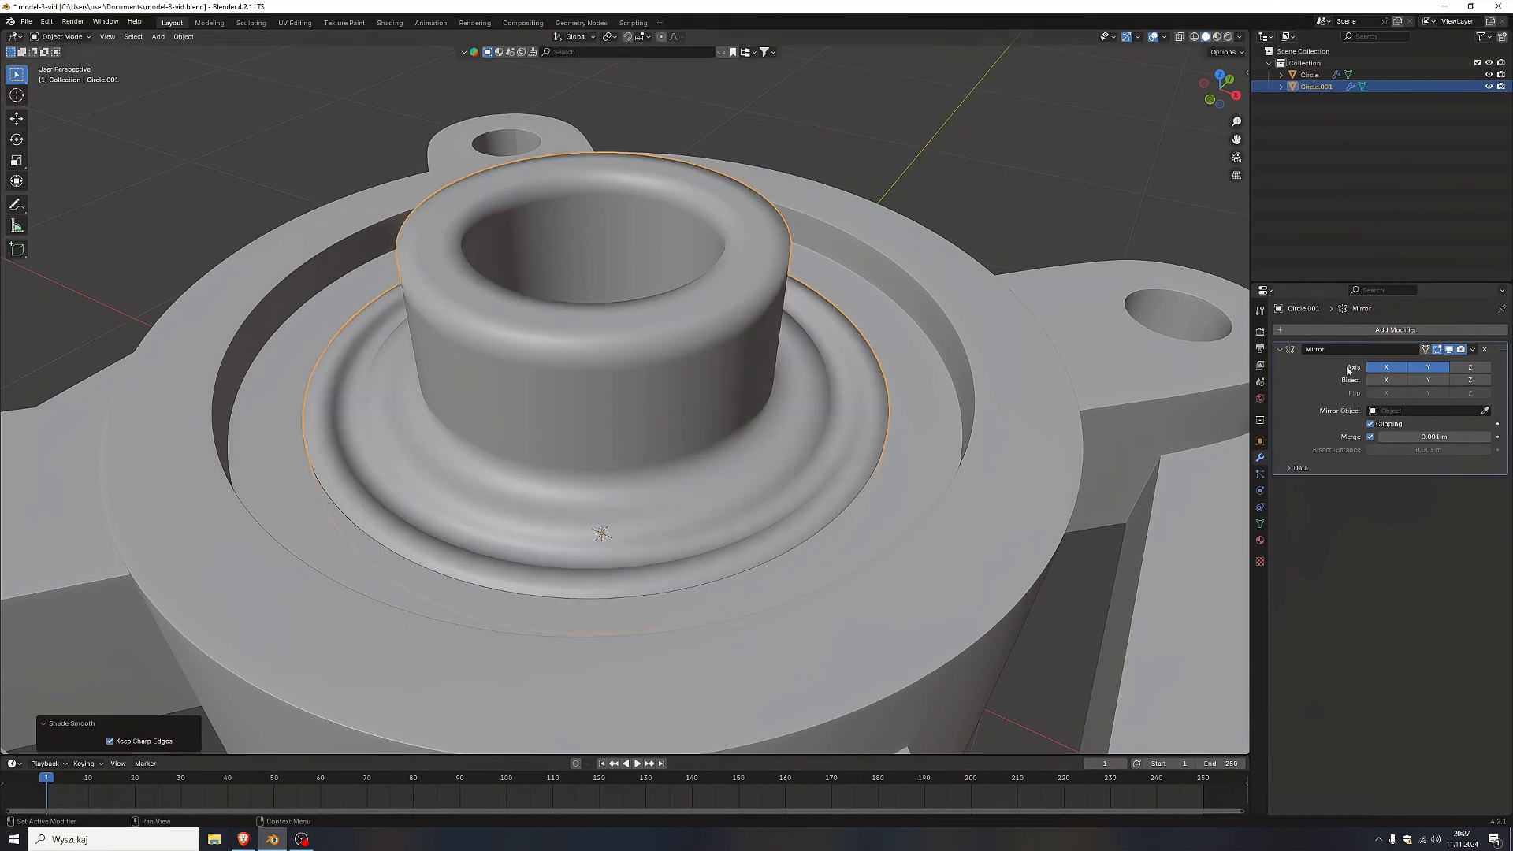
Add a Bevel modifier to the ring part with 2 segments, an amount of 0.002 m and the outer miter set to Arc.
left_click(1396, 330)
left_click(1329, 362)
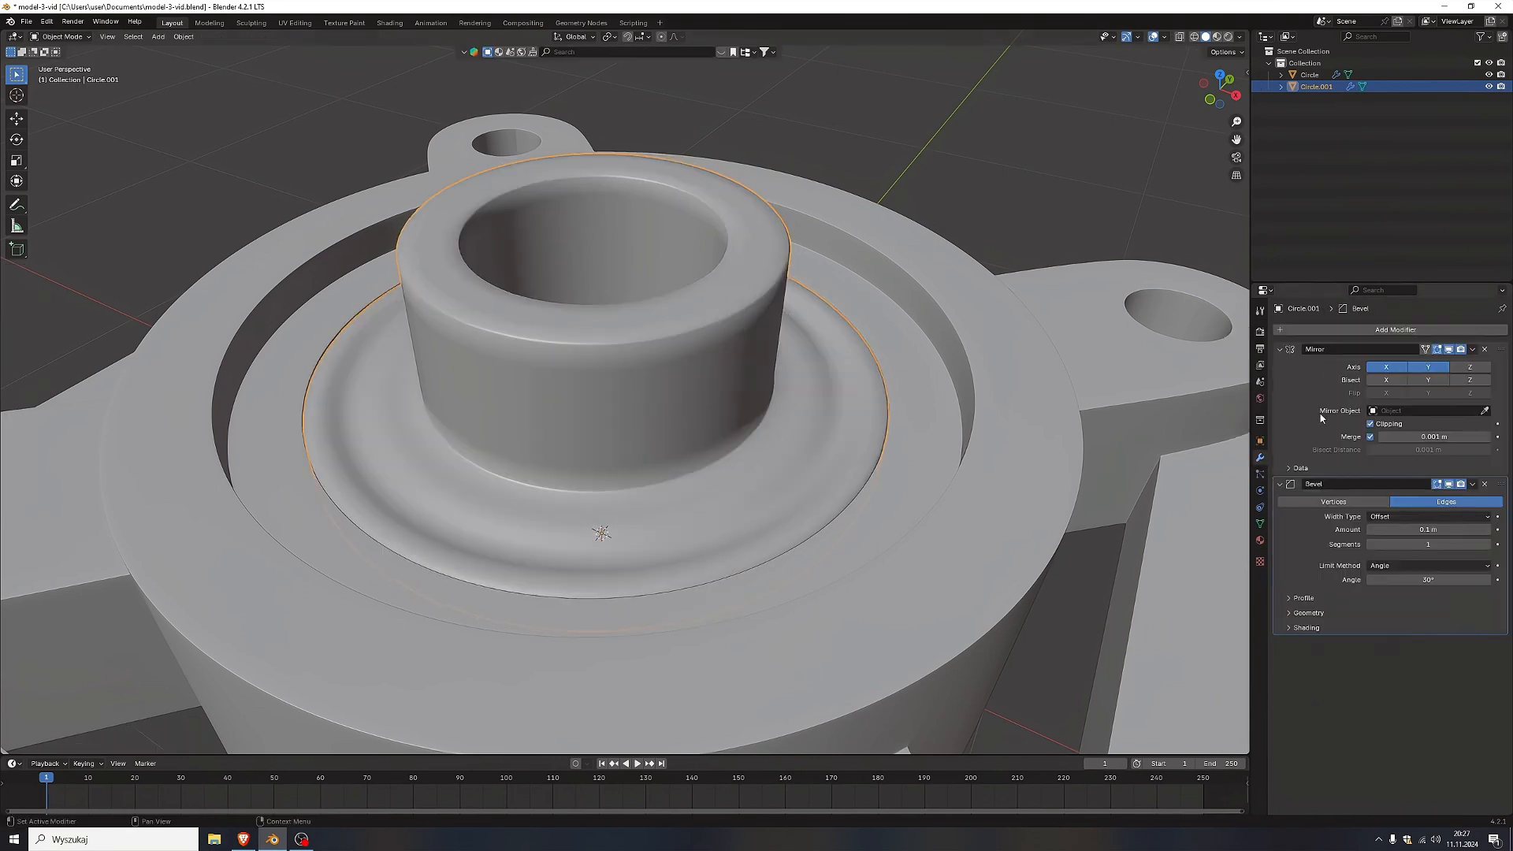
left_click(1487, 545)
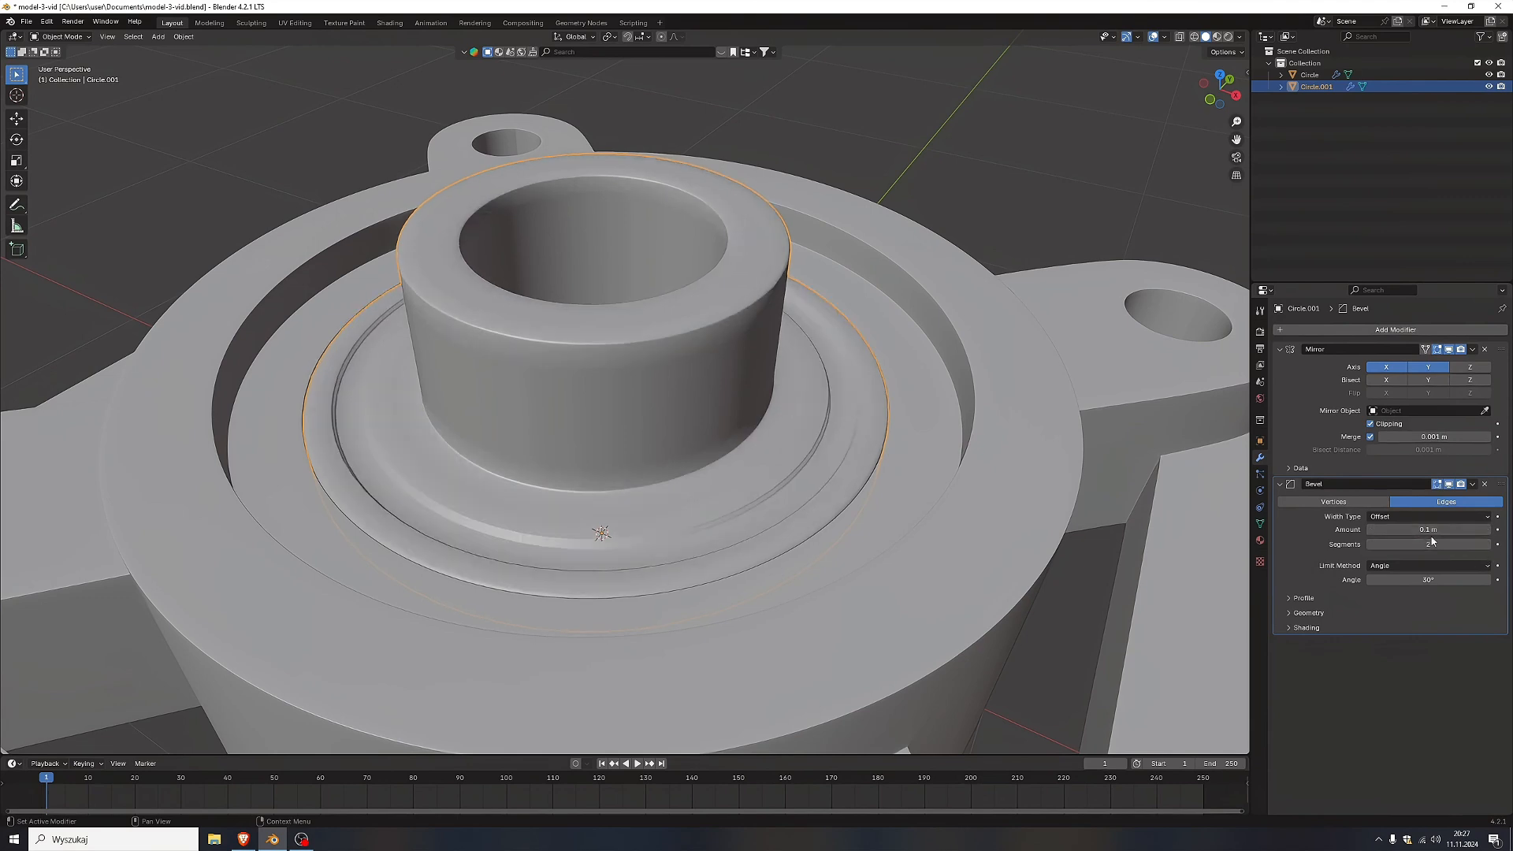
mouse_move(1430, 530)
left_mouse_down()
mouse_move(1395, 530)
mouse_move(1430, 530)
mouse_move(1410, 529)
left_mouse_up()
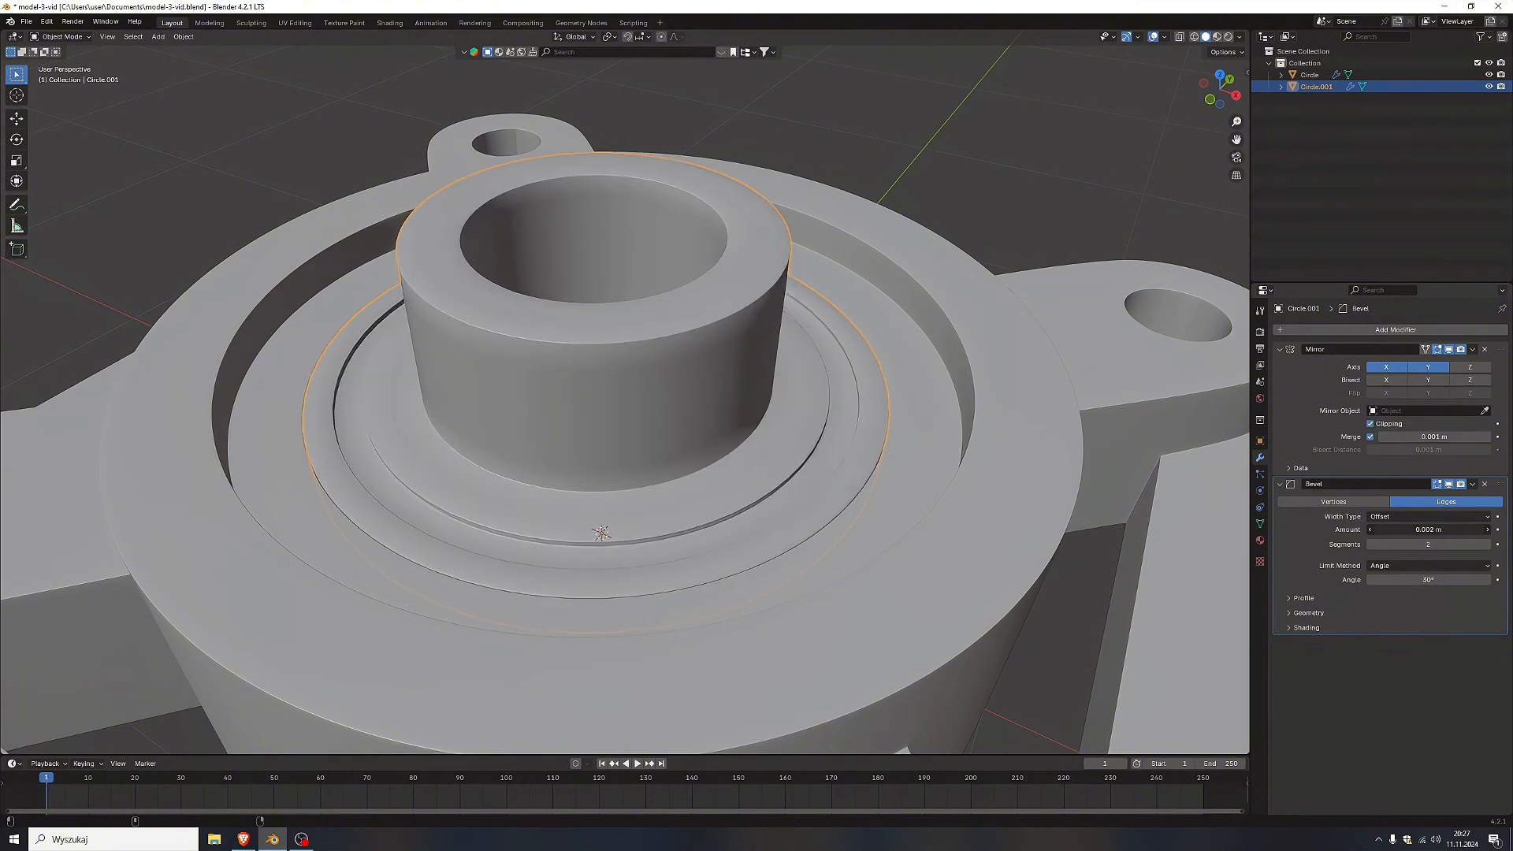
middle_click_drag(757, 434, 788, 442)
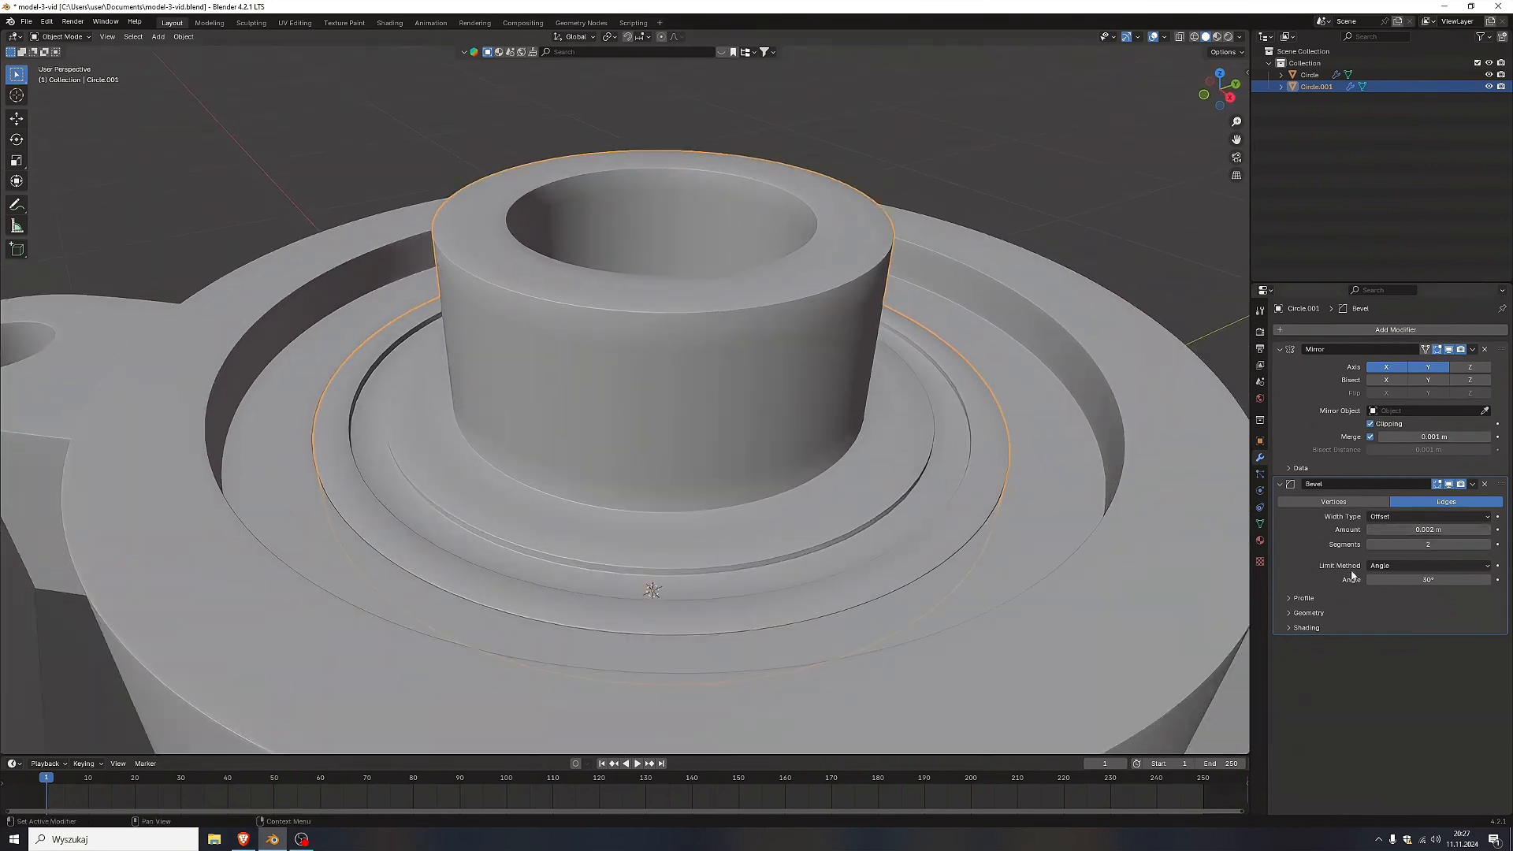
left_click(1291, 614)
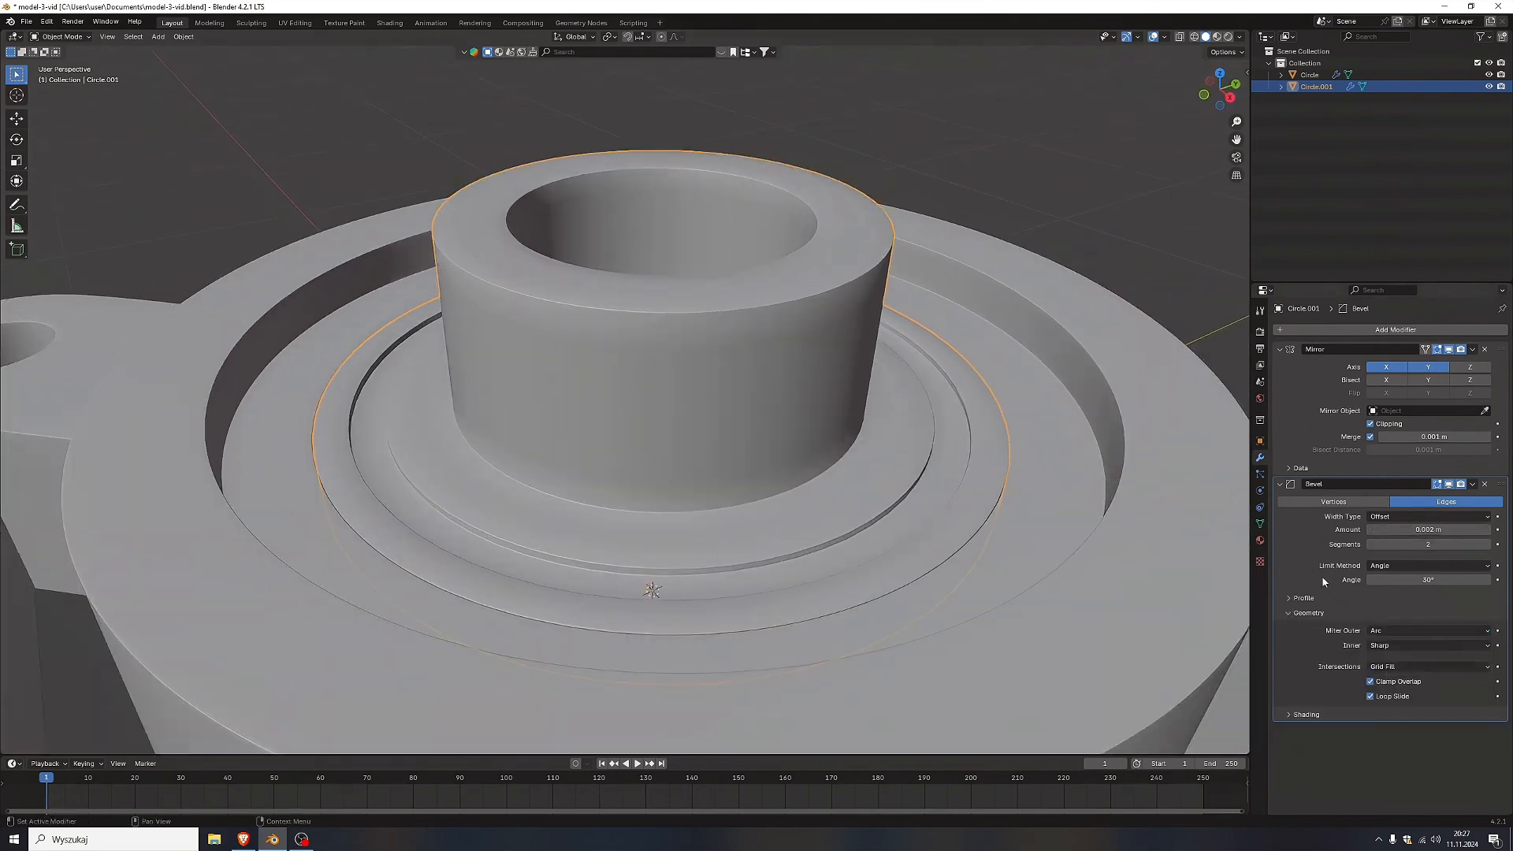
Add a level 1 Subdivision modifier to the ring part, deselect it and inspect the whole assembly.
scroll(919, 435, "down", 1)
scroll(920, 438, "down", 5)
middle_click_drag(900, 486, 1363, 361)
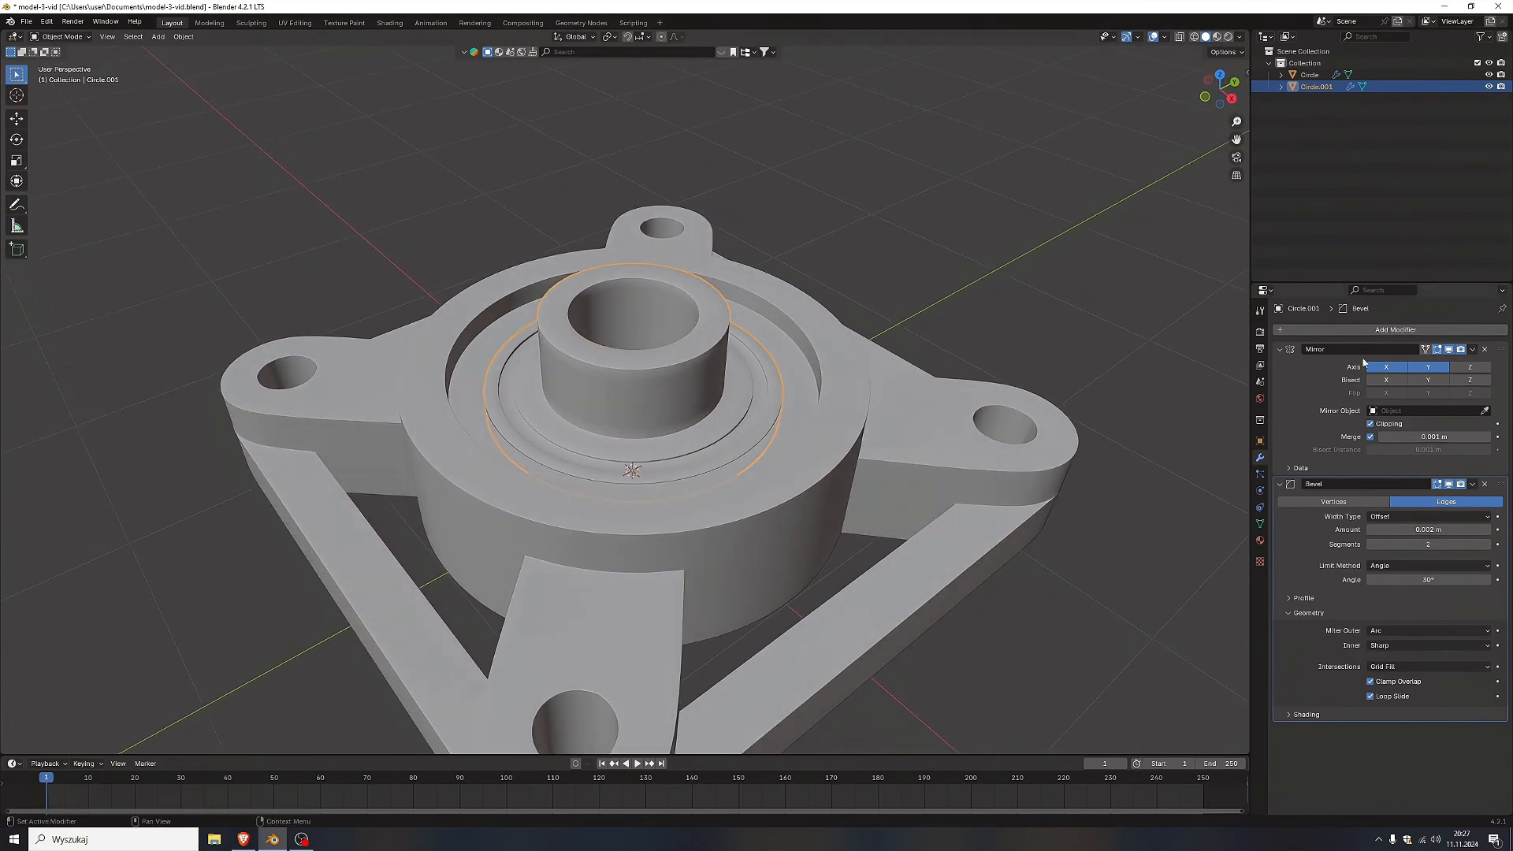
key("ctrl+1")
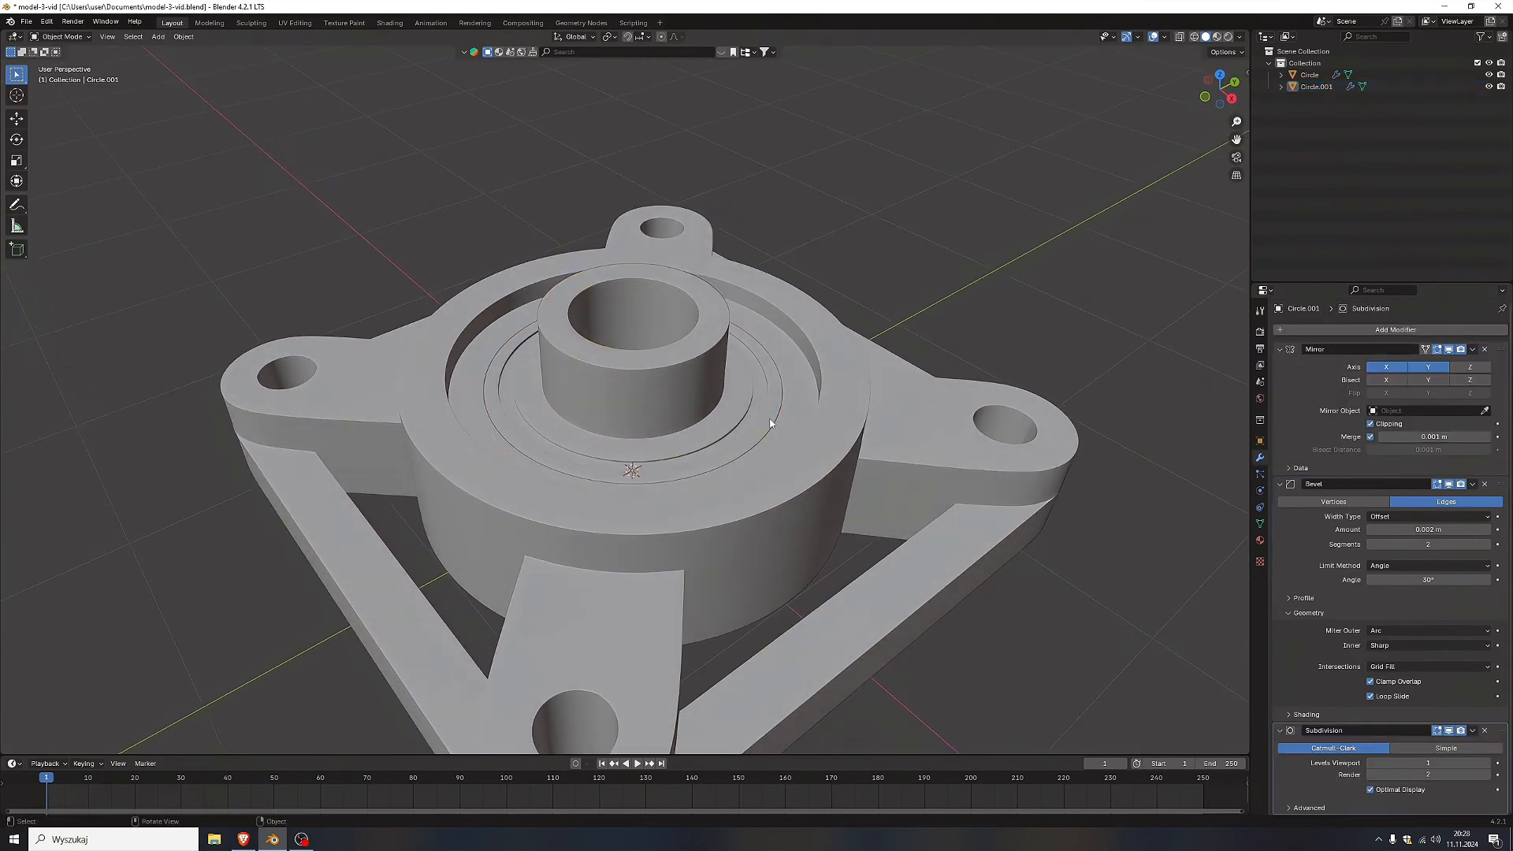
mouse_move(770, 418)
middle_mouse_down()
mouse_move(638, 362)
mouse_move(794, 416)
middle_mouse_up()
scroll(793, 415, "down", 2)
middle_click_drag(819, 473, 659, 464)
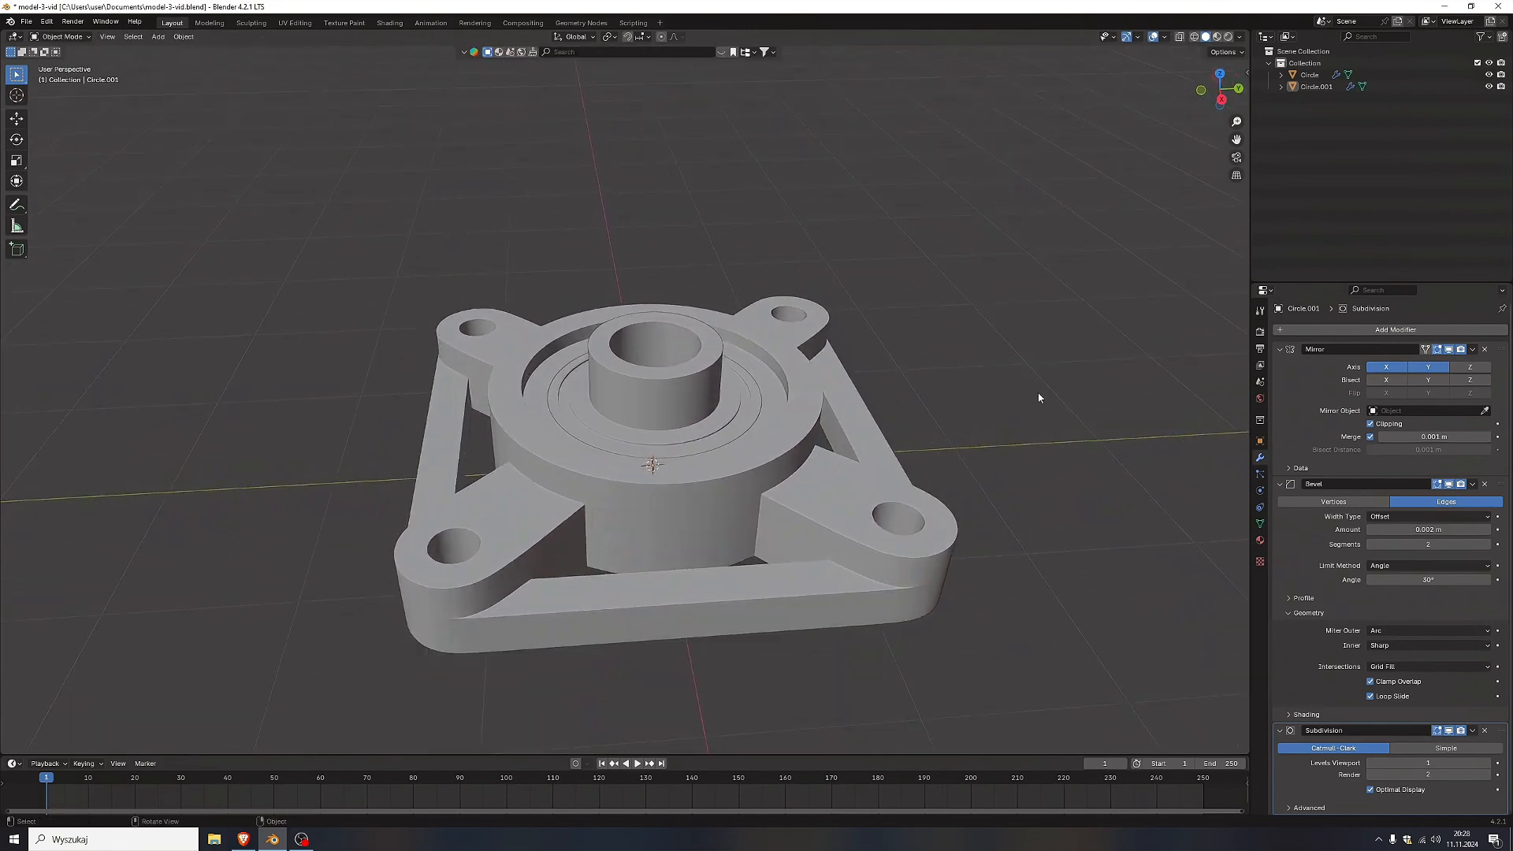